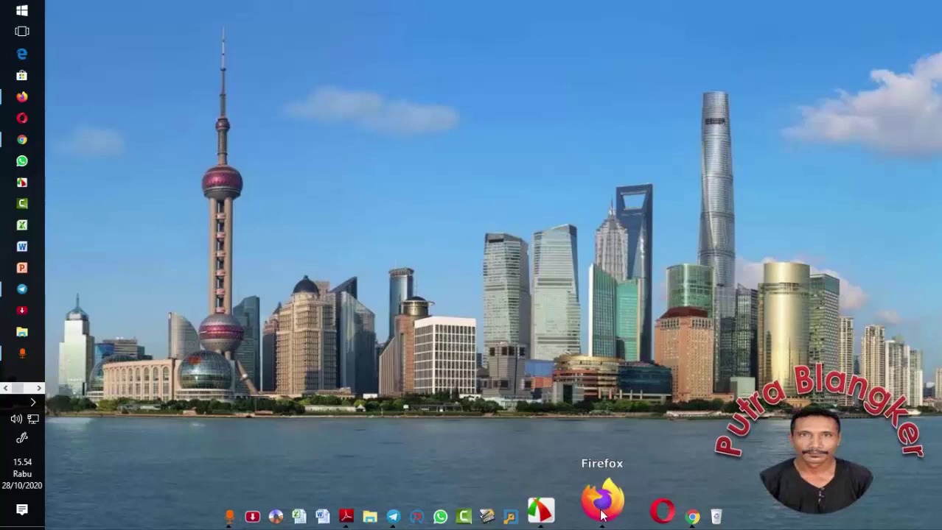
- Open the Kuesioner Pemetaan Mutu 2020 SD page in Firefox and scroll to INDENTITAS RESPONDEN
{"action": "left_click", "coordinate": [602, 508]}
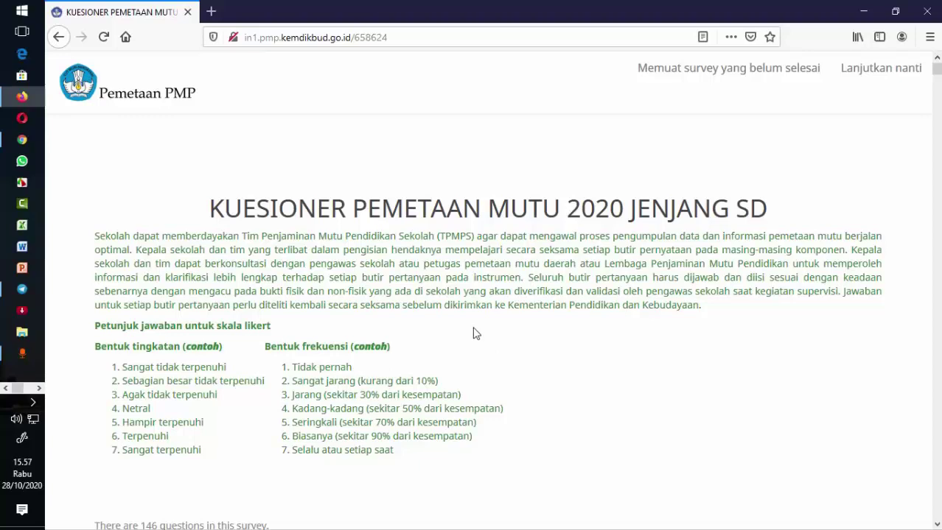
{"action": "scroll", "coordinate": [475, 338], "scroll_direction": "down", "scroll_amount": 1}
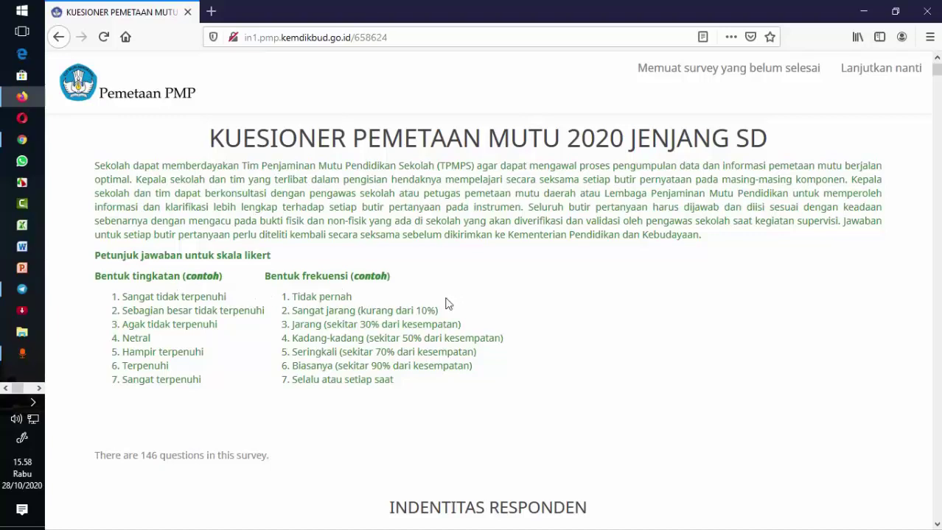
{"action": "scroll", "coordinate": [453, 302], "scroll_direction": "down", "scroll_amount": 2}
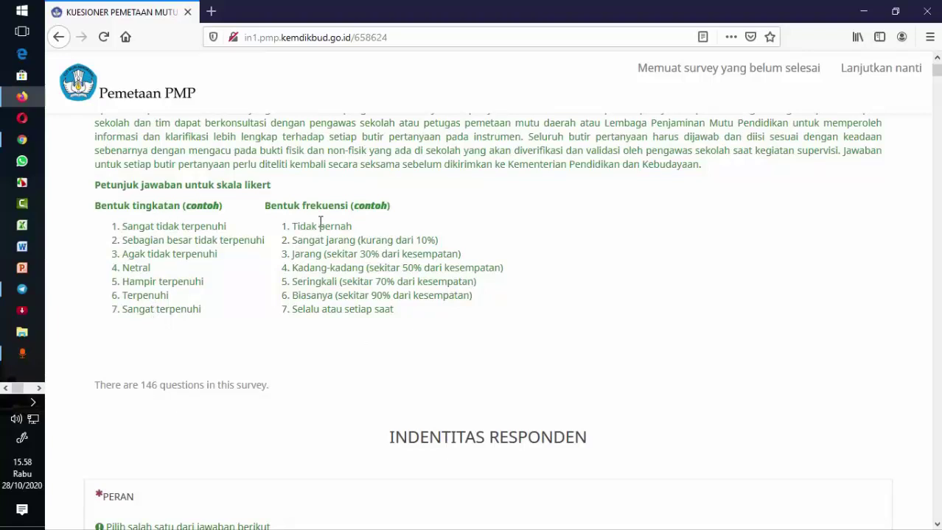
{"action": "scroll", "coordinate": [320, 221], "scroll_direction": "down", "scroll_amount": 2}
{"action": "scroll", "coordinate": [321, 223], "scroll_direction": "down", "scroll_amount": 6}
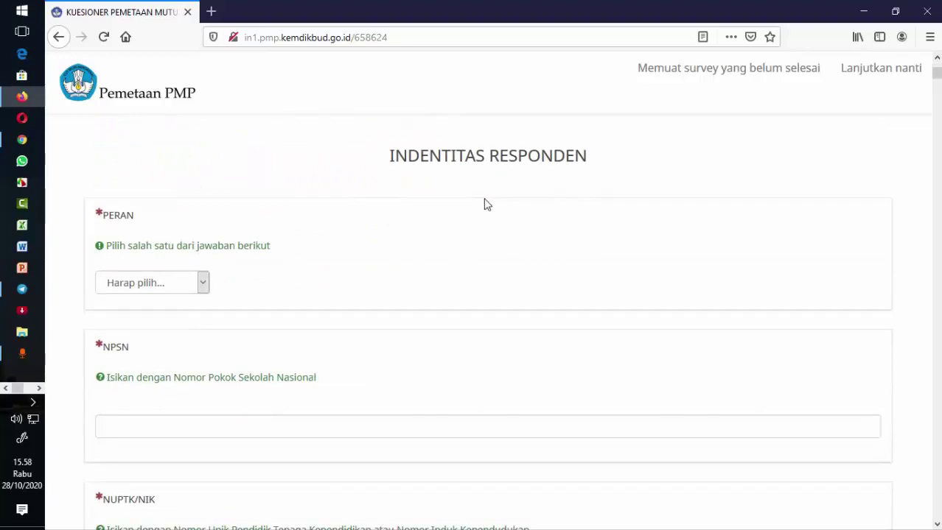
- Change the PERAN dropdown from GURU to KEPALA SEKOLAH
{"action": "key", "text": "g"}
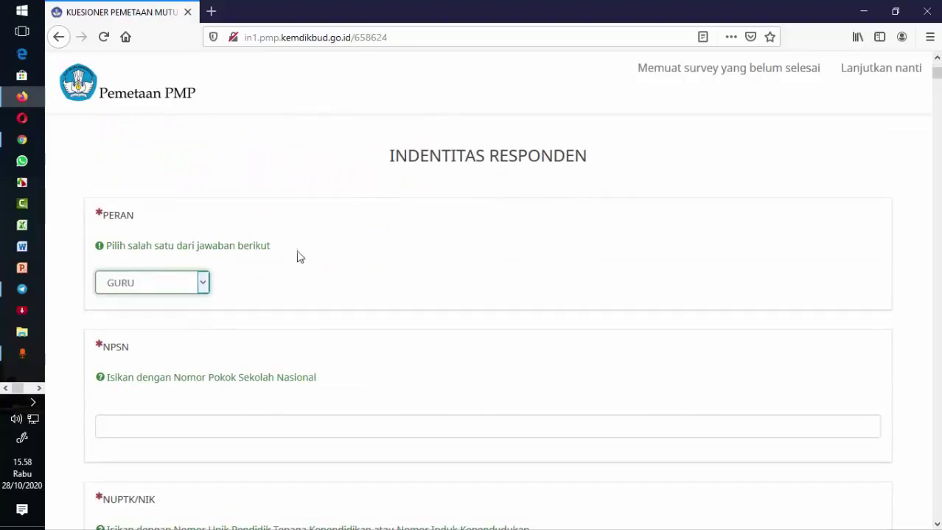
{"action": "left_click", "coordinate": [204, 283]}
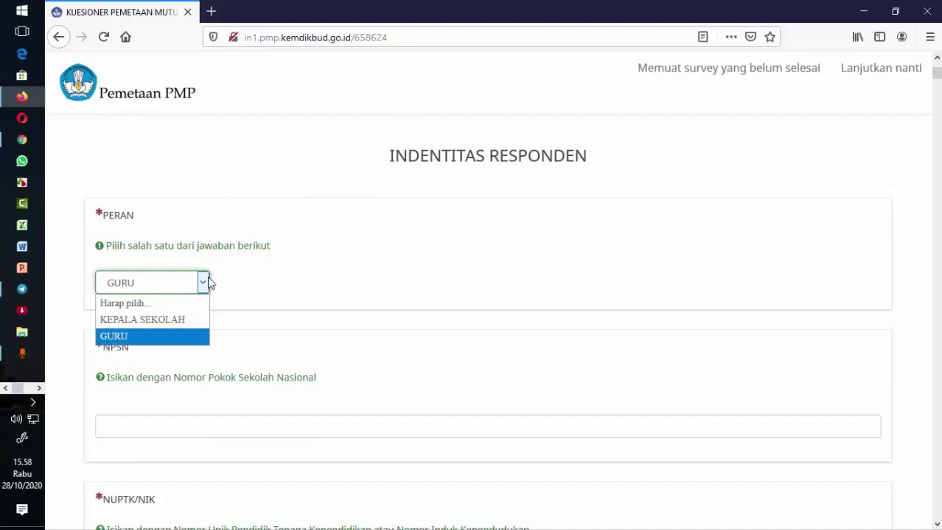
{"action": "left_click", "coordinate": [319, 277]}
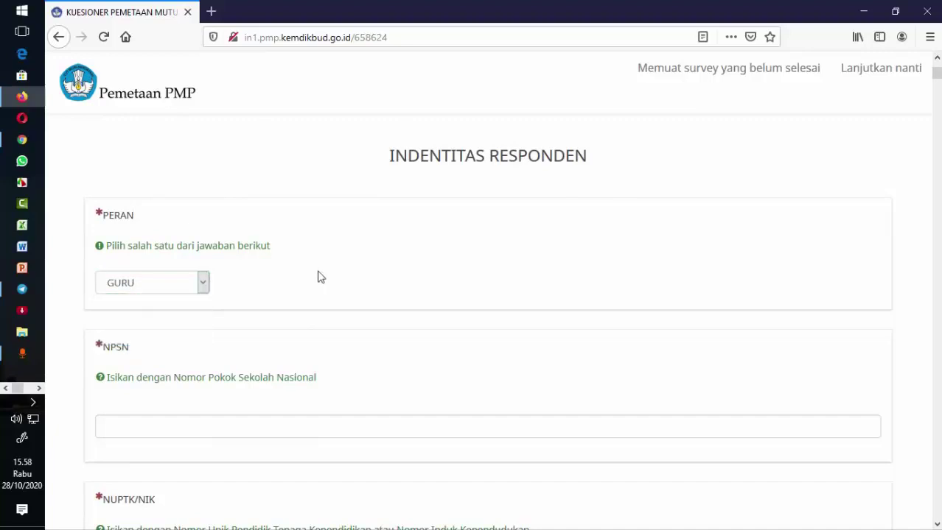
{"action": "left_click", "coordinate": [205, 284]}
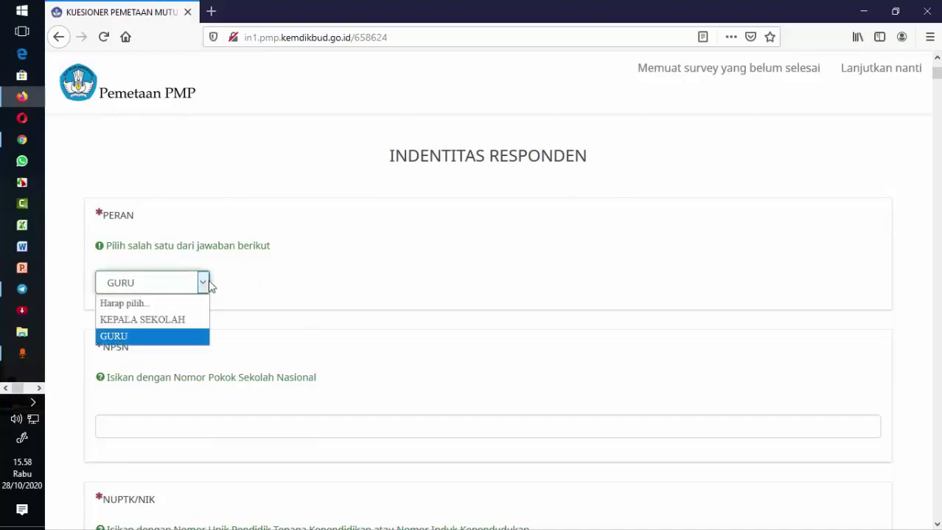
{"action": "left_click", "coordinate": [115, 337]}
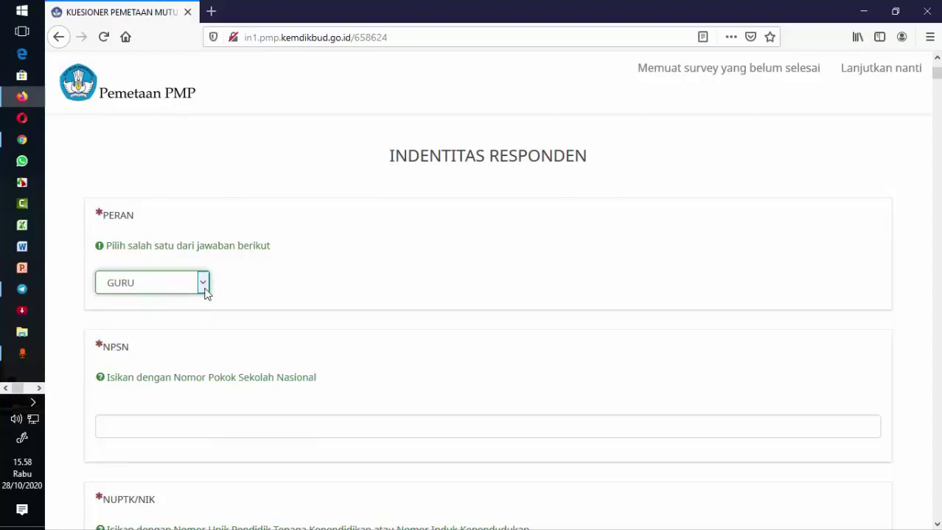
{"action": "left_click", "coordinate": [204, 283]}
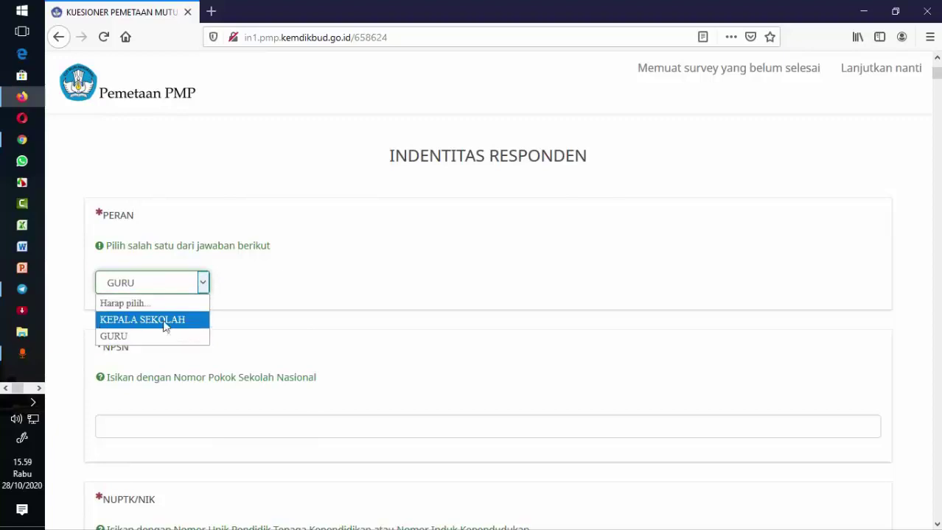
{"action": "left_click", "coordinate": [181, 321]}
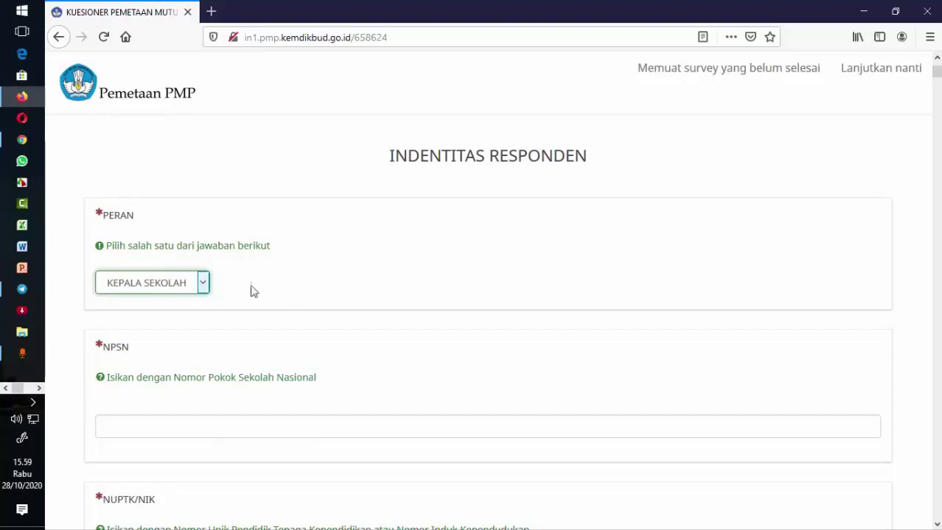
{"action": "left_click", "coordinate": [203, 286]}
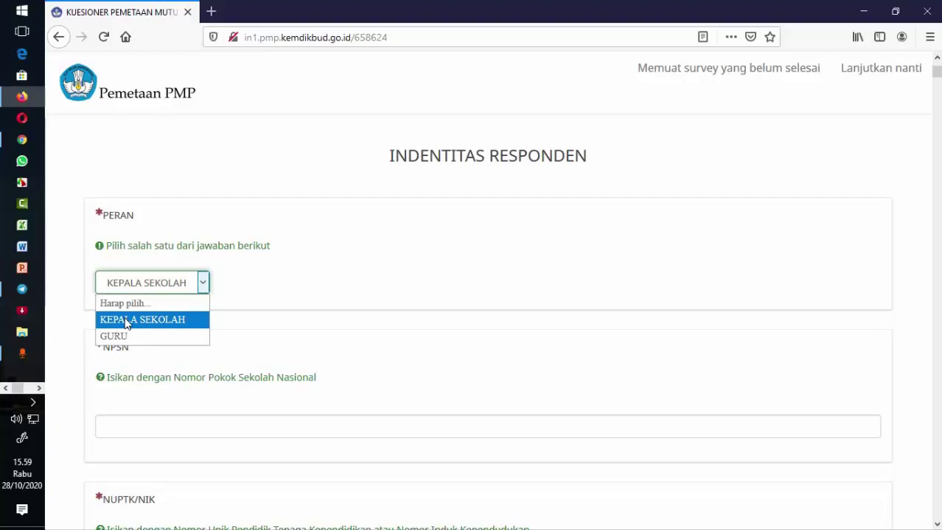
{"action": "left_click", "coordinate": [155, 321]}
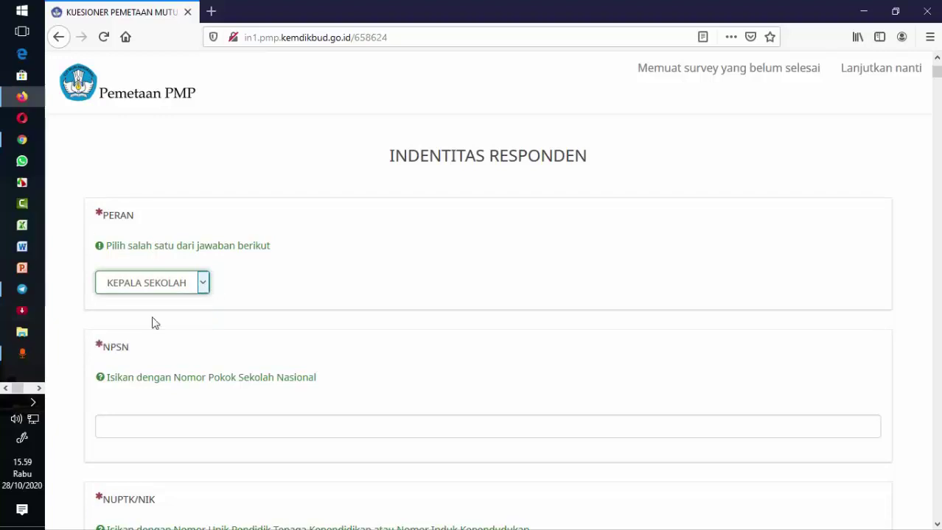
{"action": "scroll", "coordinate": [212, 322], "scroll_direction": "down", "scroll_amount": 3}
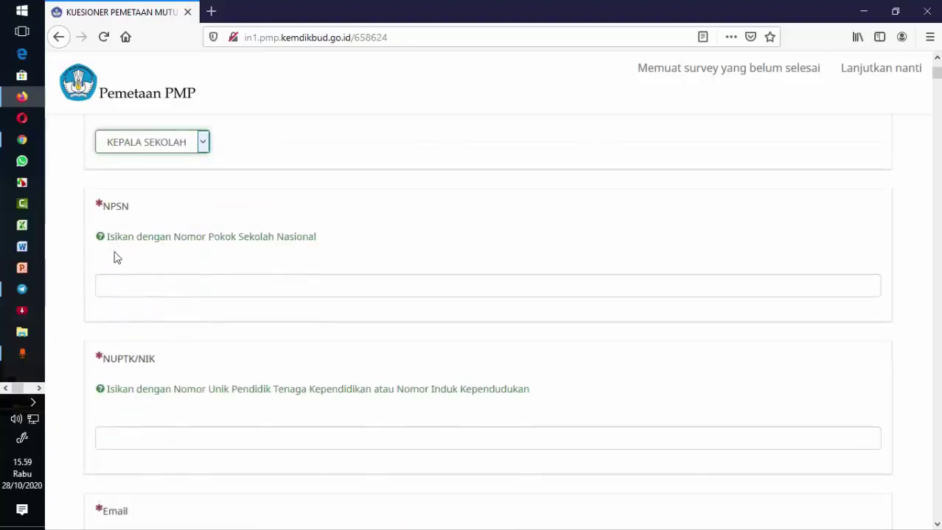
- Type the school's NPSN, then move down to the school e-mail field
{"action": "left_click", "coordinate": [150, 285]}
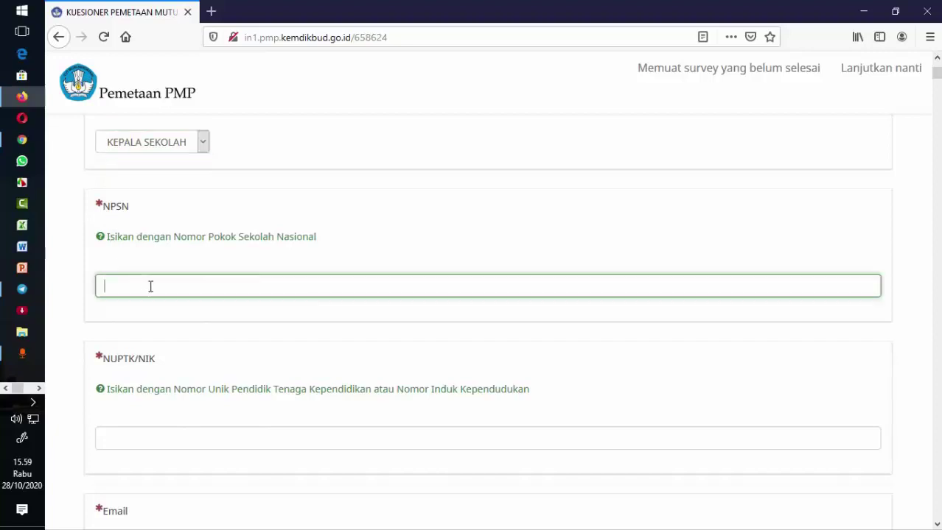
{"action": "type", "text": "60100196"}
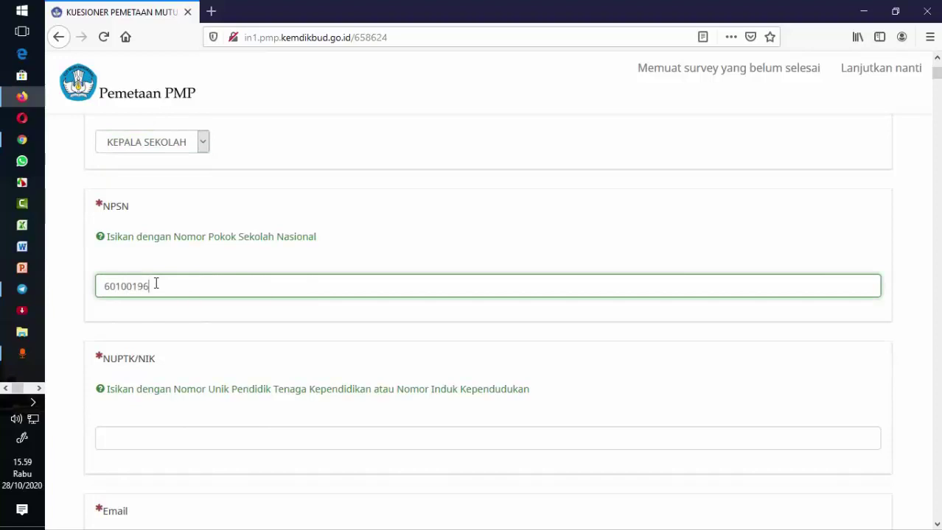
{"action": "scroll", "coordinate": [151, 288], "scroll_direction": "down", "scroll_amount": 2}
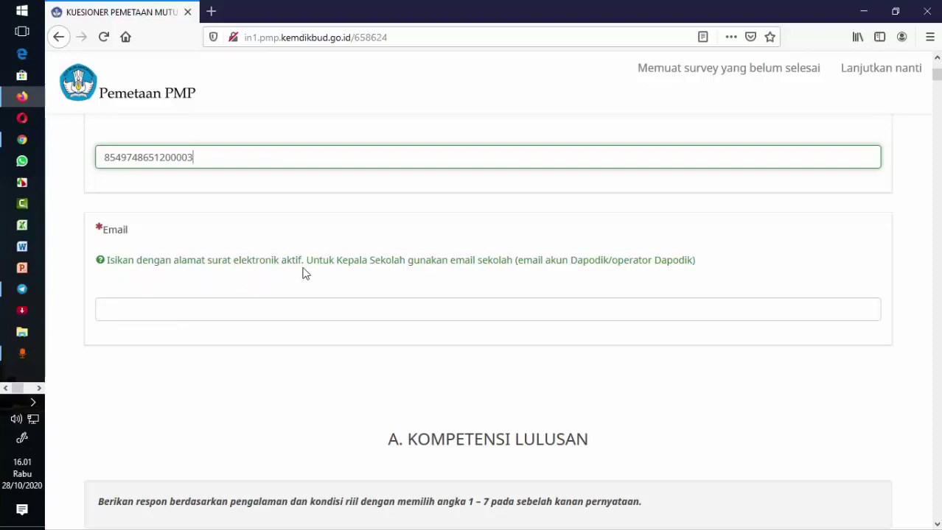
{"action": "left_click", "coordinate": [217, 307]}
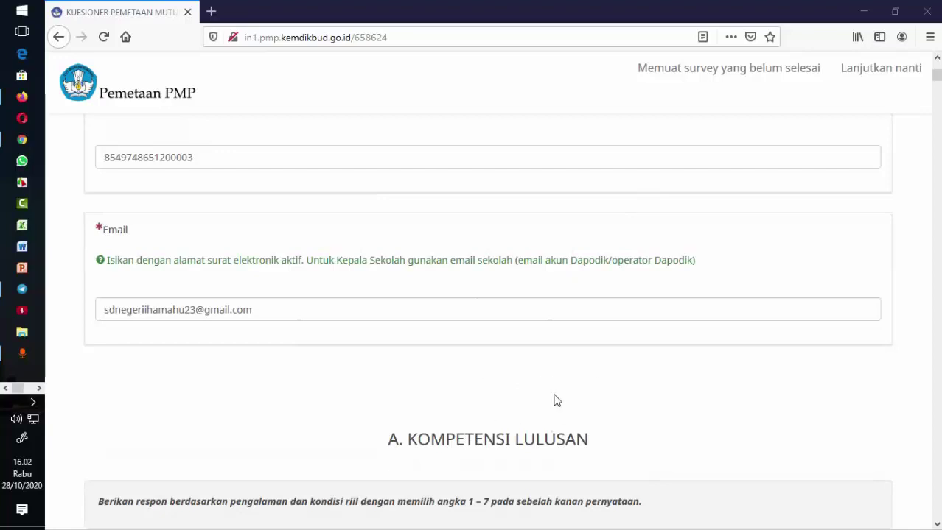
{"action": "scroll", "coordinate": [556, 400], "scroll_direction": "down", "scroll_amount": 5}
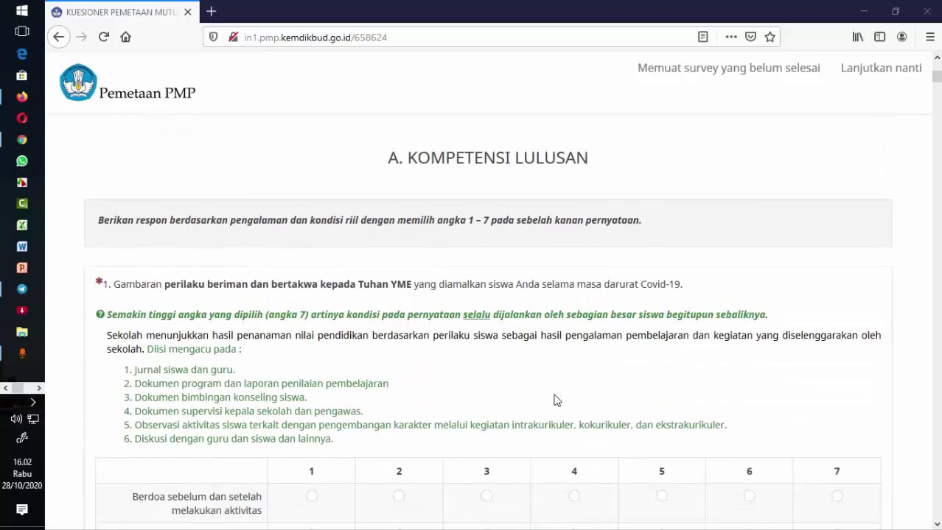
{"action": "scroll", "coordinate": [557, 400], "scroll_direction": "down", "scroll_amount": 1}
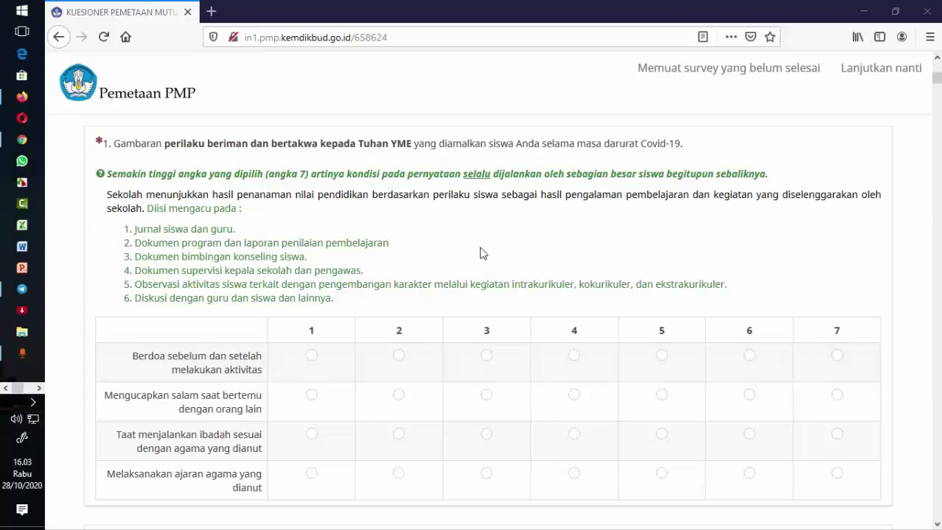
{"action": "scroll", "coordinate": [481, 252], "scroll_direction": "up", "scroll_amount": 10}
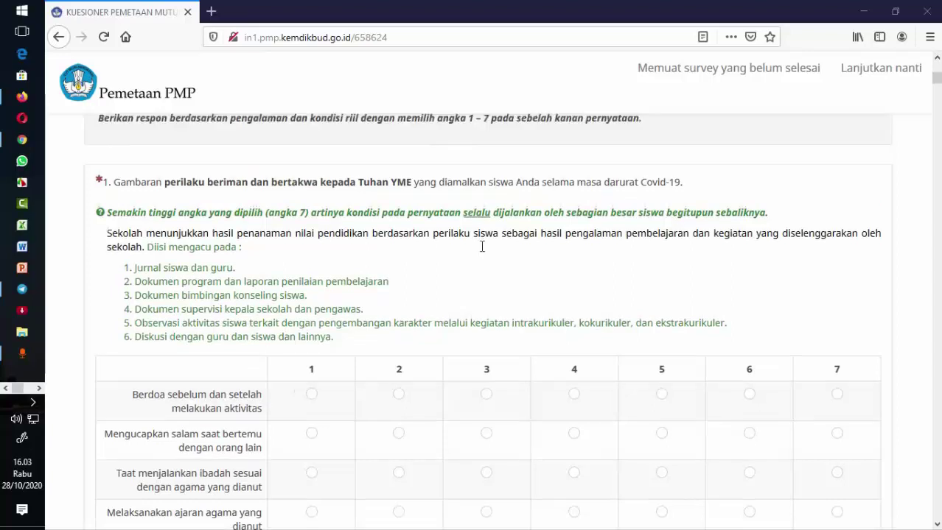
{"action": "scroll", "coordinate": [481, 252], "scroll_direction": "up", "scroll_amount": 3}
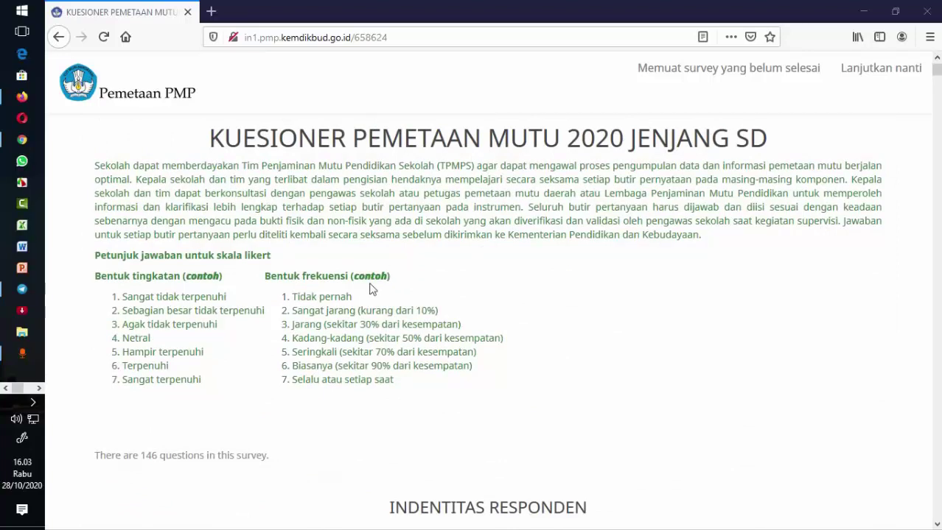
{"action": "scroll", "coordinate": [370, 290], "scroll_direction": "down", "scroll_amount": 10}
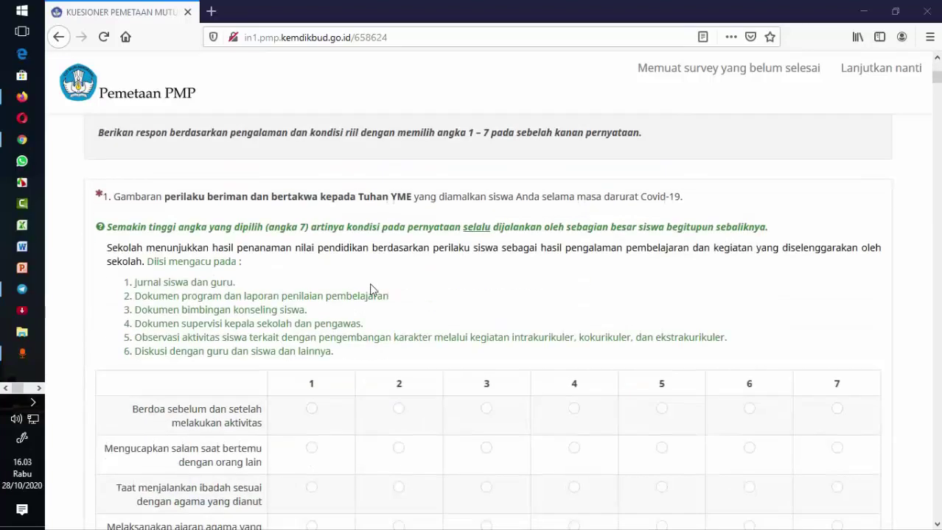
{"action": "scroll", "coordinate": [371, 289], "scroll_direction": "down", "scroll_amount": 3}
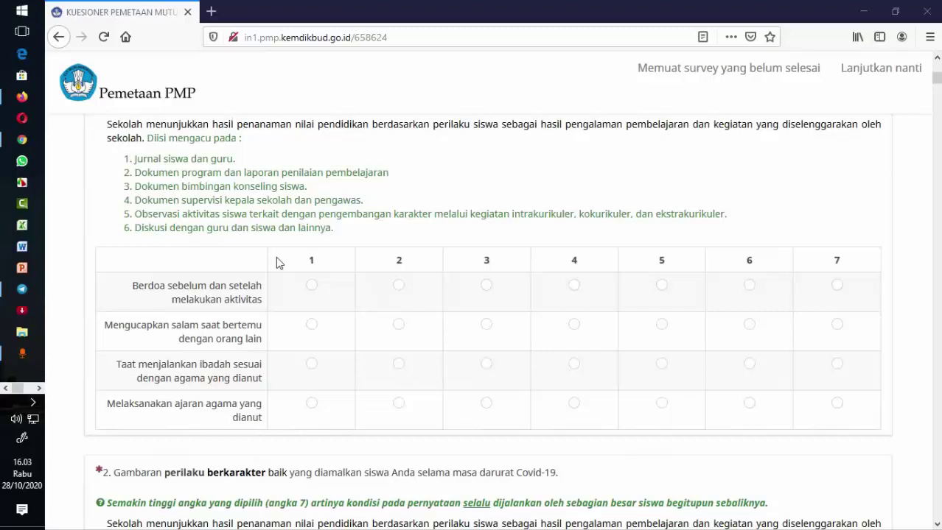
{"action": "scroll", "coordinate": [183, 294], "scroll_direction": "up", "scroll_amount": 2}
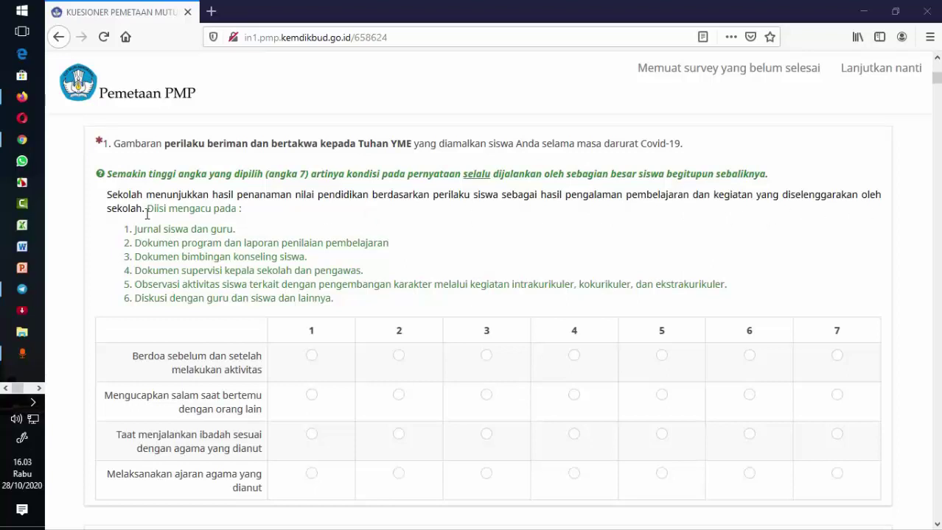
{"action": "scroll", "coordinate": [304, 212], "scroll_direction": "down", "scroll_amount": 3}
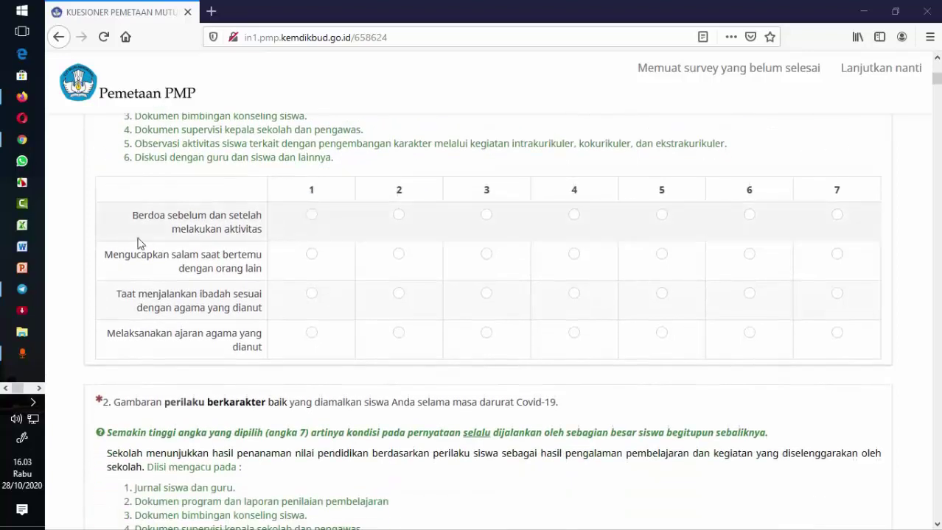
{"action": "scroll", "coordinate": [154, 230], "scroll_direction": "up", "scroll_amount": 2}
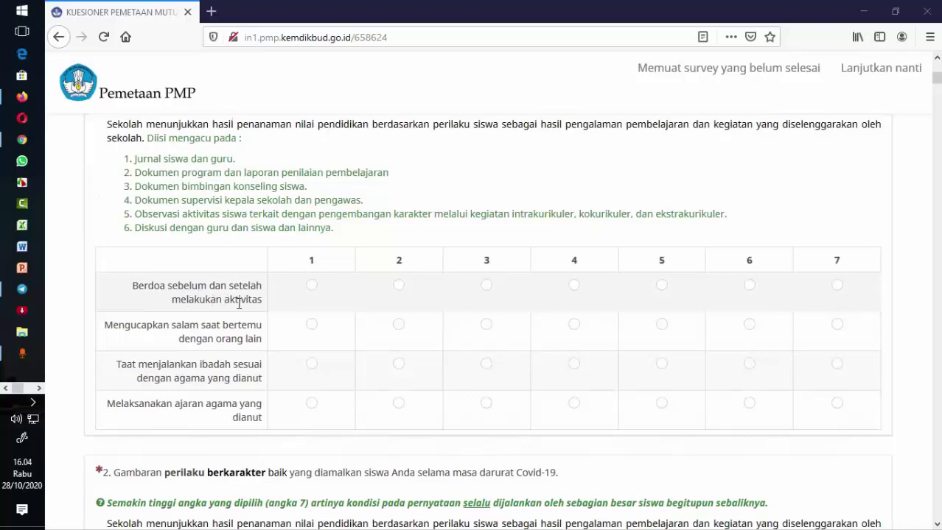
{"action": "scroll", "coordinate": [233, 312], "scroll_direction": "up", "scroll_amount": 20}
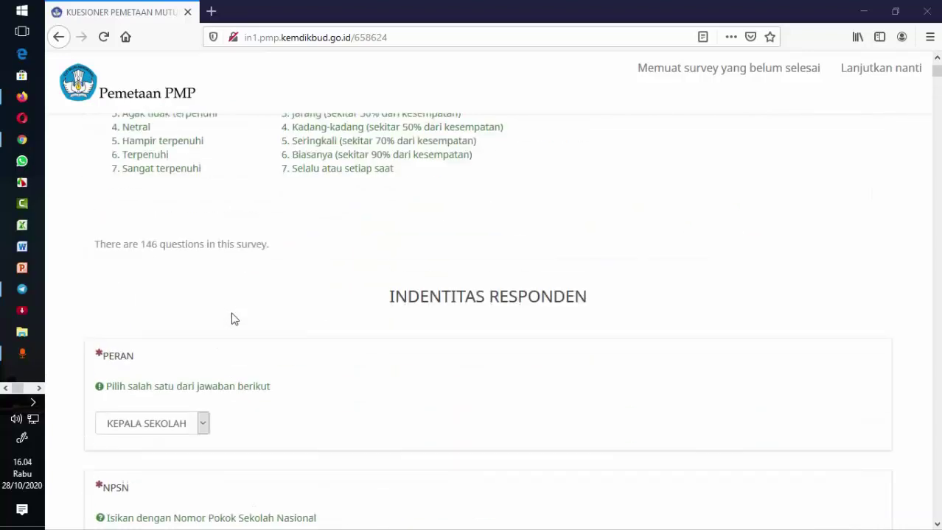
- Scroll past the identity fields to question 1's 1–7 rating grid in A. KOMPETENSI LULUSAN
{"action": "scroll", "coordinate": [232, 311], "scroll_direction": "down", "scroll_amount": 3}
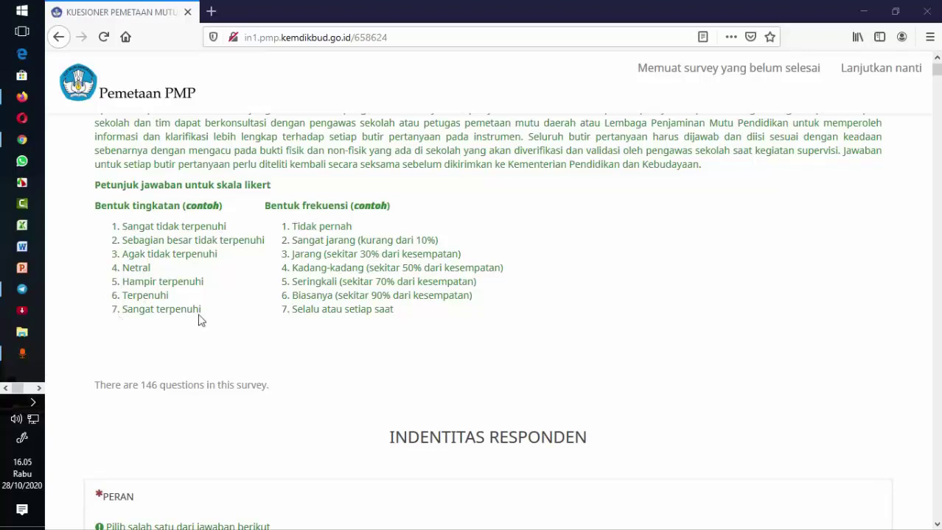
{"action": "scroll", "coordinate": [227, 318], "scroll_direction": "down", "scroll_amount": 20}
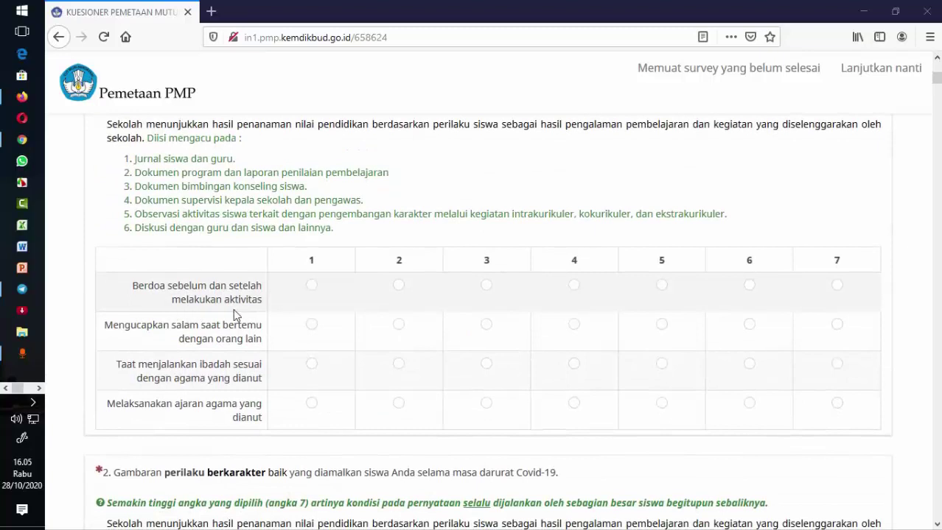
- Rate question 1's remaining statements as 7, including the two about religious practice
{"action": "left_click", "coordinate": [836, 286]}
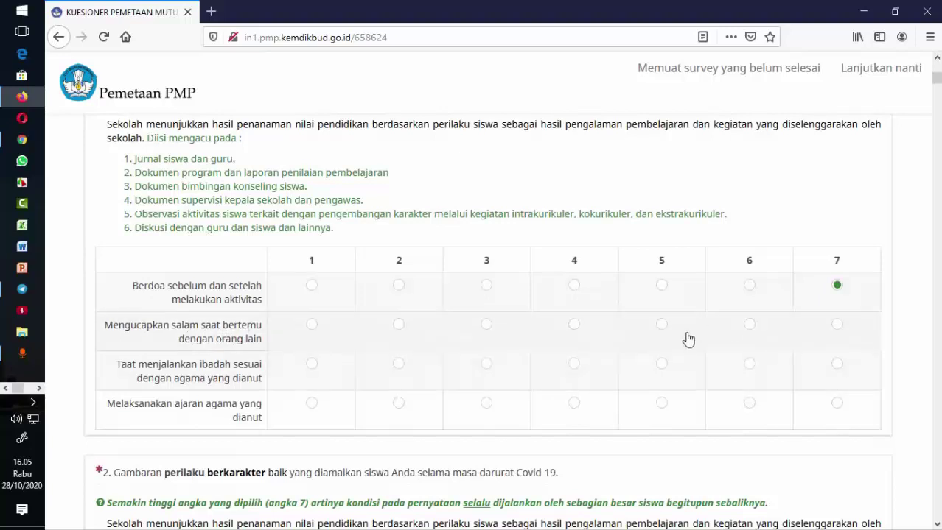
{"action": "left_click", "coordinate": [838, 325]}
{"action": "scroll", "coordinate": [574, 402], "scroll_direction": "down", "scroll_amount": 3}
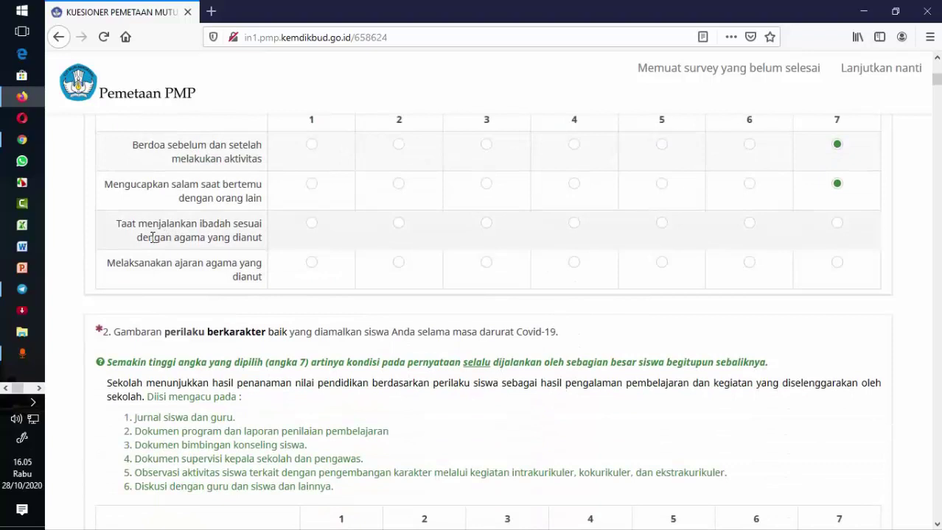
{"action": "left_click", "coordinate": [837, 224]}
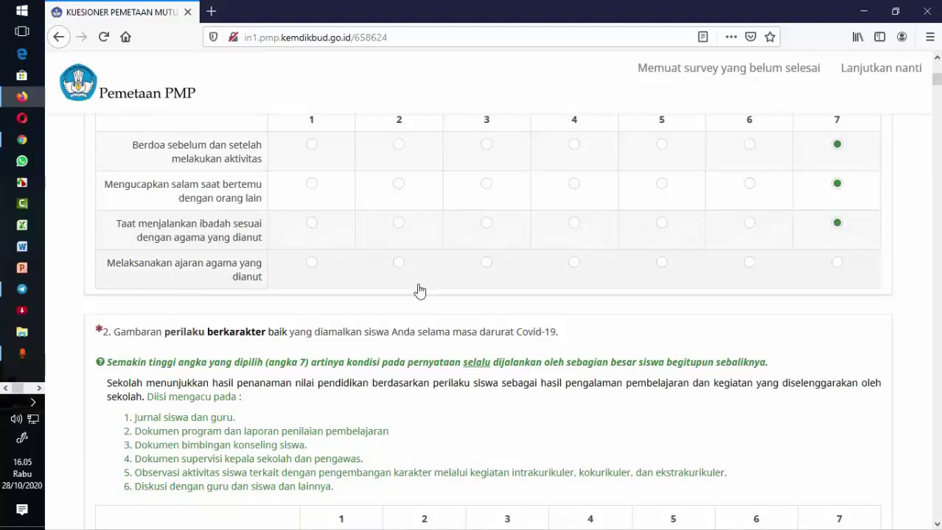
{"action": "left_click", "coordinate": [838, 264]}
- Rate question 2's five perilaku berkarakter statements 6, 7, 7, 7 and 6
{"action": "scroll", "coordinate": [560, 298], "scroll_direction": "down", "scroll_amount": 3}
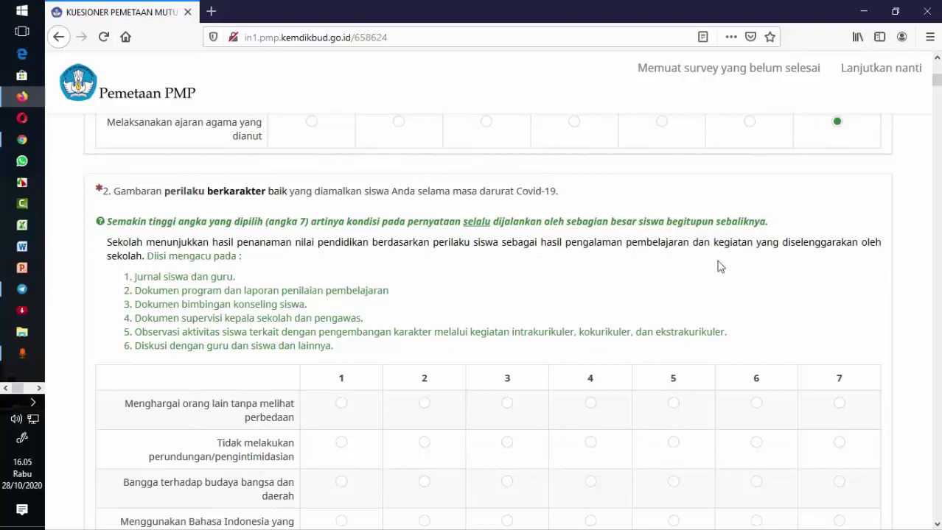
{"action": "scroll", "coordinate": [325, 276], "scroll_direction": "down", "scroll_amount": 3}
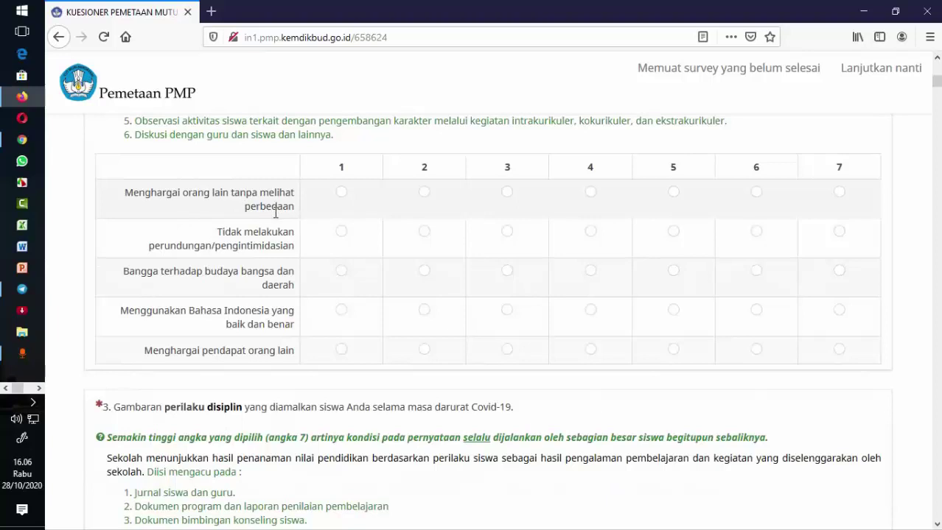
{"action": "scroll", "coordinate": [271, 220], "scroll_direction": "up", "scroll_amount": 2}
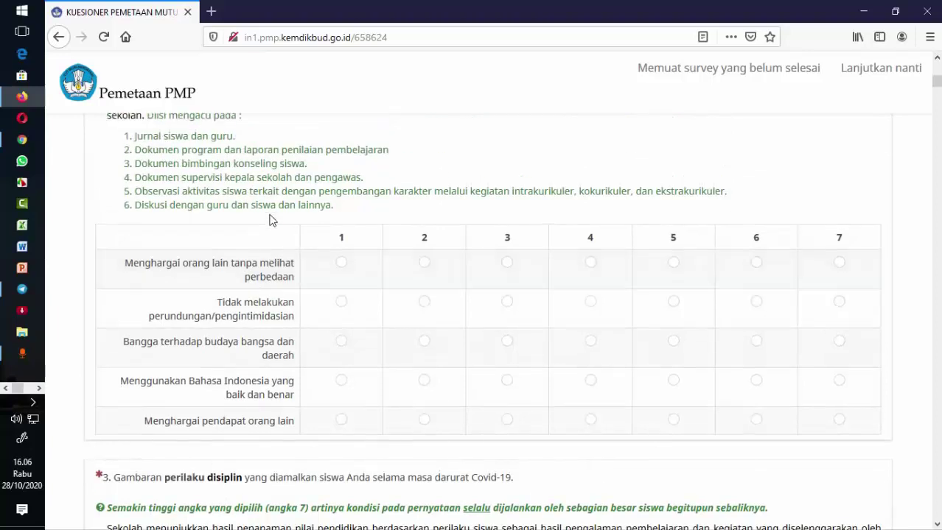
{"action": "scroll", "coordinate": [271, 219], "scroll_direction": "down", "scroll_amount": 2}
{"action": "left_click", "coordinate": [756, 191]}
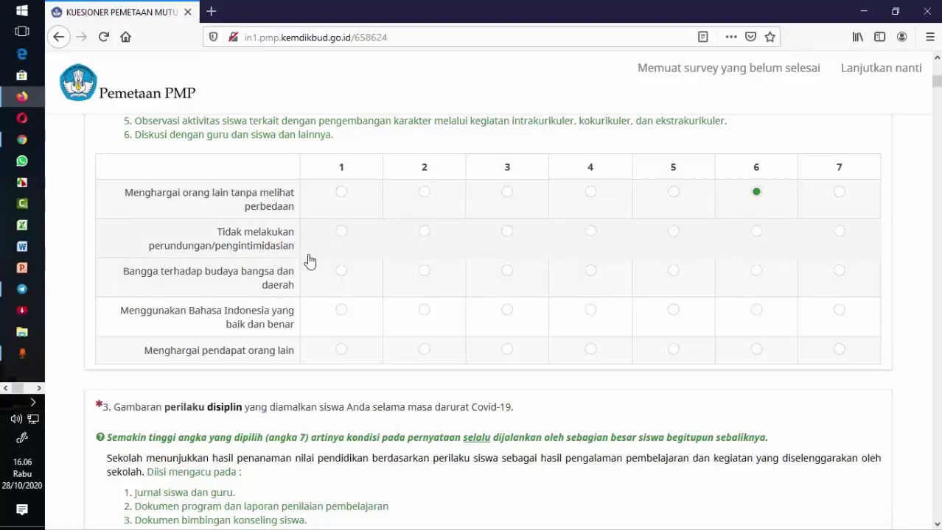
{"action": "left_click", "coordinate": [838, 234]}
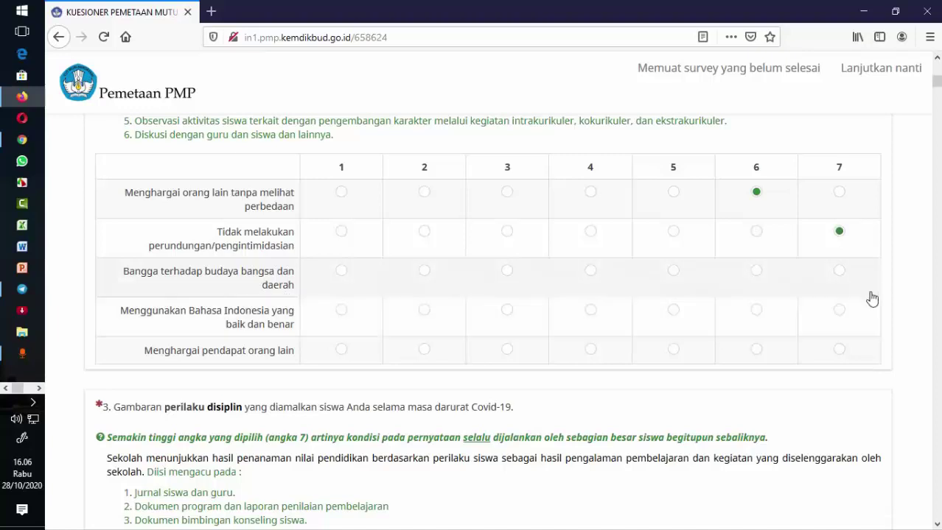
{"action": "left_click", "coordinate": [842, 273]}
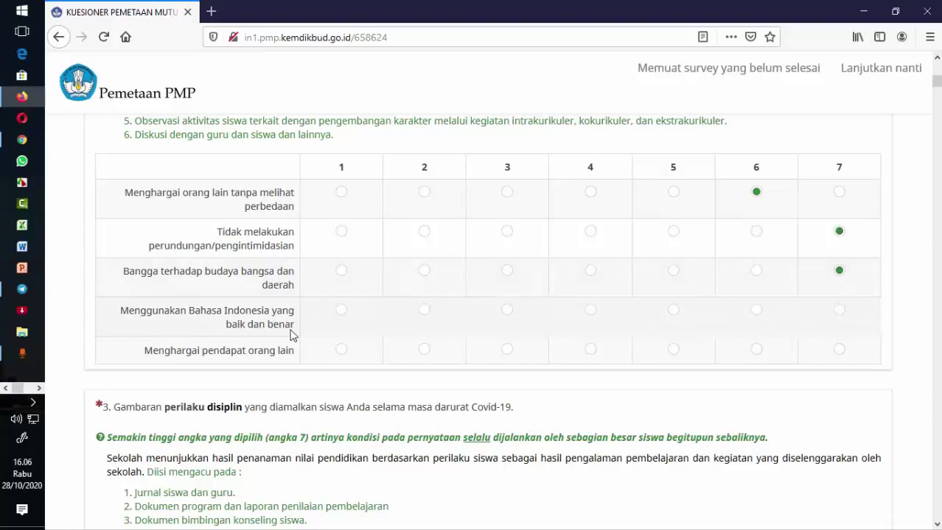
{"action": "left_click", "coordinate": [838, 311]}
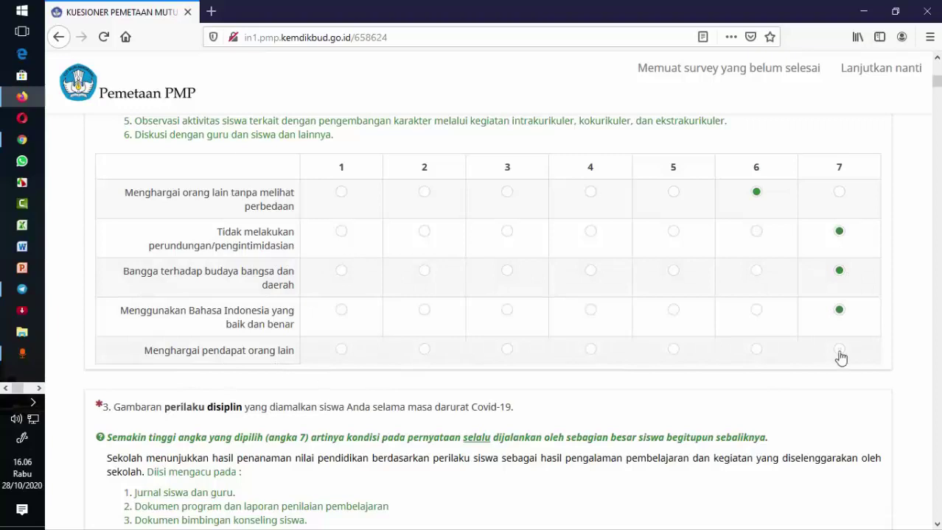
{"action": "left_click", "coordinate": [755, 350]}
- Rate question 3's statements from Terlibat dalam pembelajaran to tugas kelompok as 7, 7, 6, 6, 7
{"action": "scroll", "coordinate": [584, 369], "scroll_direction": "down", "scroll_amount": 3}
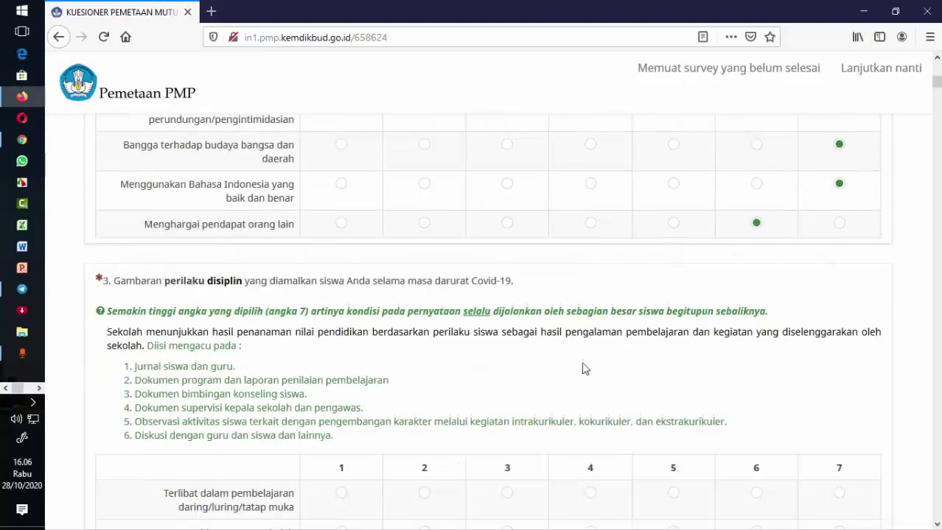
{"action": "scroll", "coordinate": [584, 368], "scroll_direction": "down", "scroll_amount": 2}
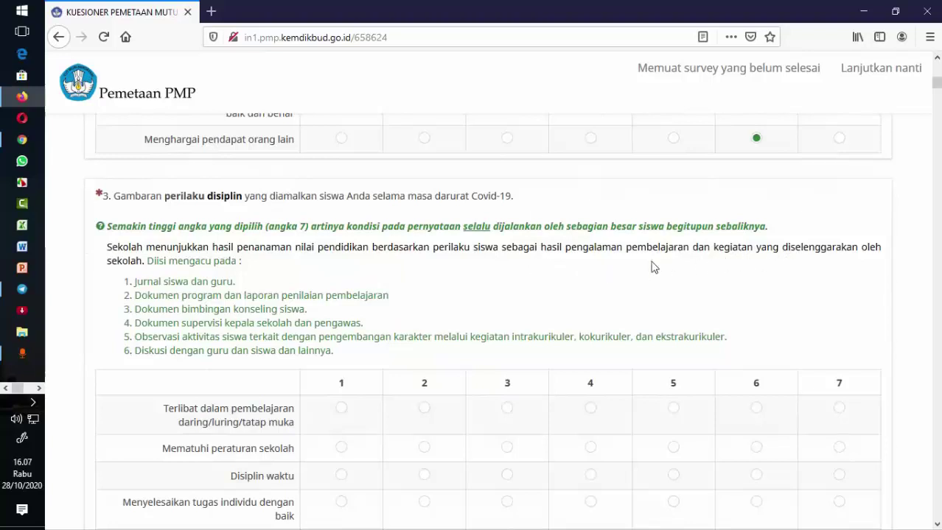
{"action": "scroll", "coordinate": [297, 279], "scroll_direction": "down", "scroll_amount": 3}
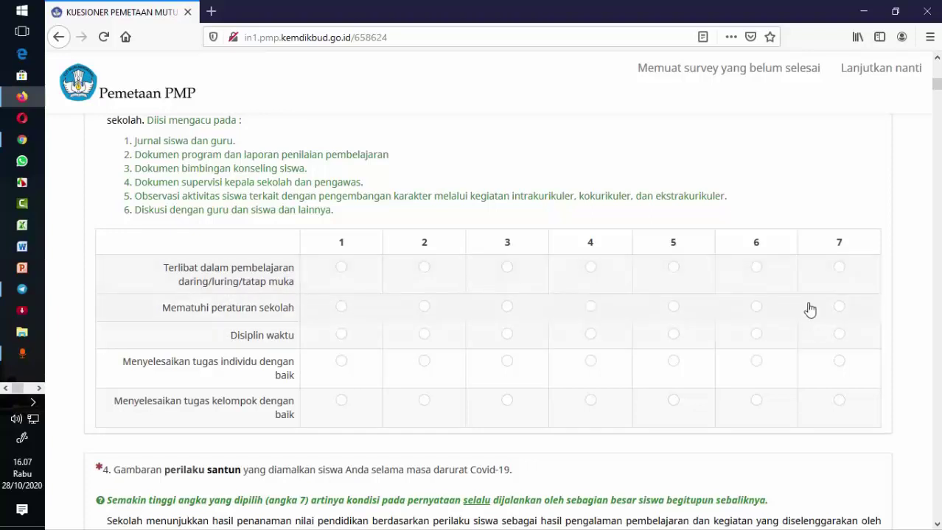
{"action": "left_click", "coordinate": [838, 268]}
{"action": "left_click", "coordinate": [838, 310]}
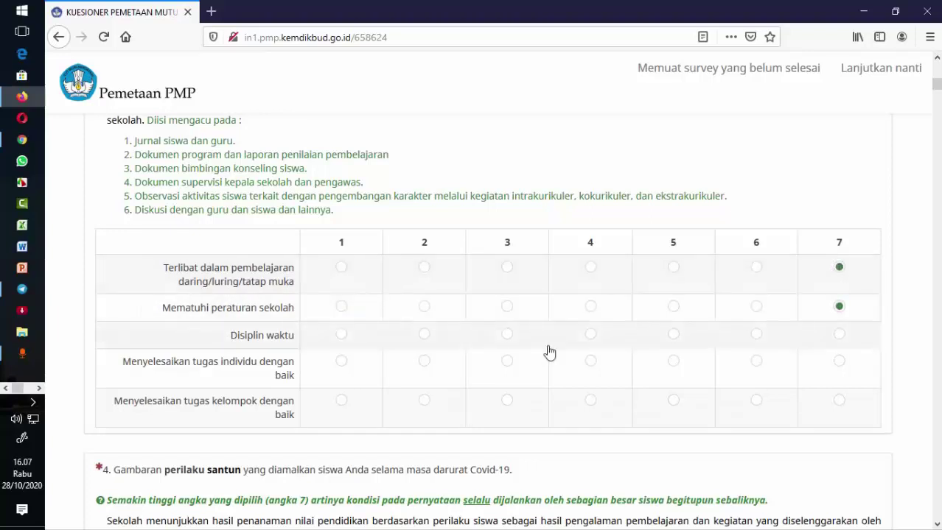
{"action": "left_click", "coordinate": [759, 338]}
{"action": "scroll", "coordinate": [542, 389], "scroll_direction": "down", "scroll_amount": 2}
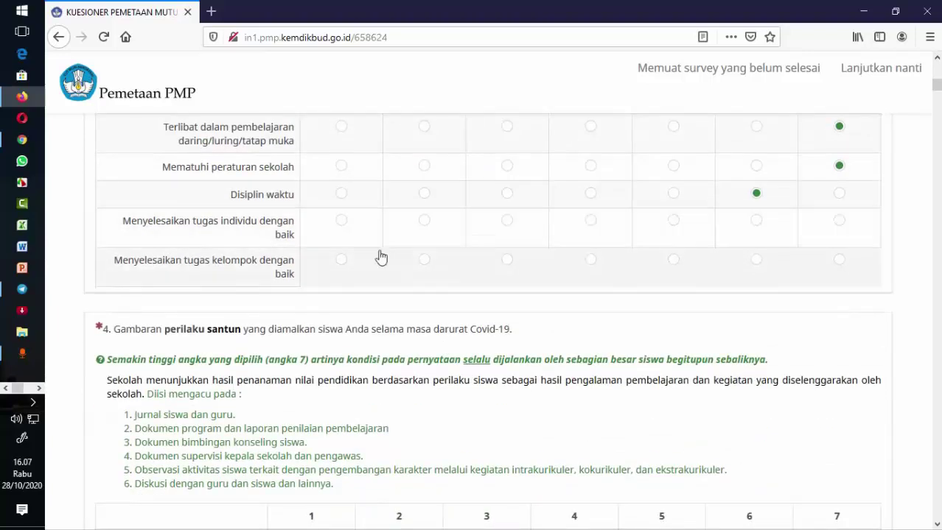
{"action": "left_click", "coordinate": [757, 221]}
{"action": "left_click", "coordinate": [840, 264]}
{"action": "scroll", "coordinate": [837, 270], "scroll_direction": "up", "scroll_amount": 2}
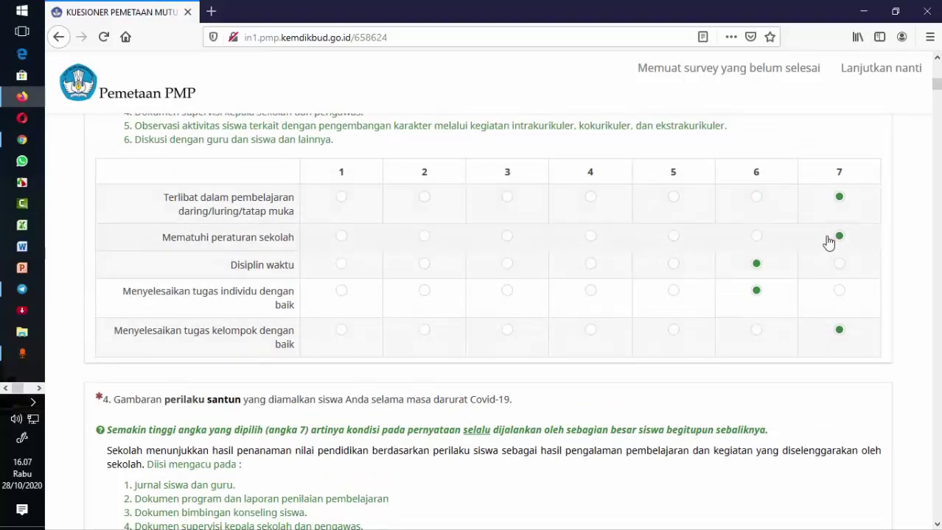
- Scroll through the rest of Section A to the B. ISI PENDIDIKAN heading
{"action": "scroll", "coordinate": [597, 269], "scroll_direction": "up", "scroll_amount": 12}
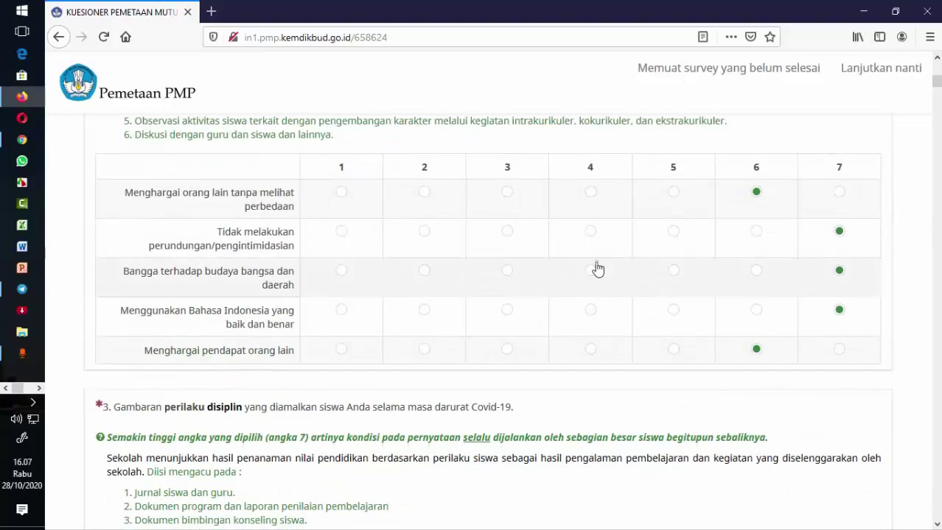
{"action": "scroll", "coordinate": [598, 270], "scroll_direction": "up", "scroll_amount": 20}
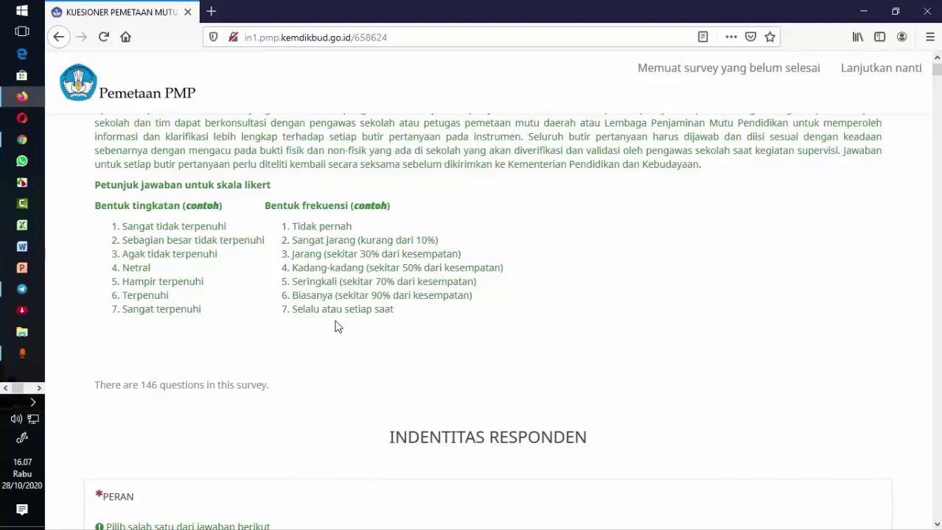
{"action": "scroll", "coordinate": [338, 327], "scroll_direction": "down", "scroll_amount": 20}
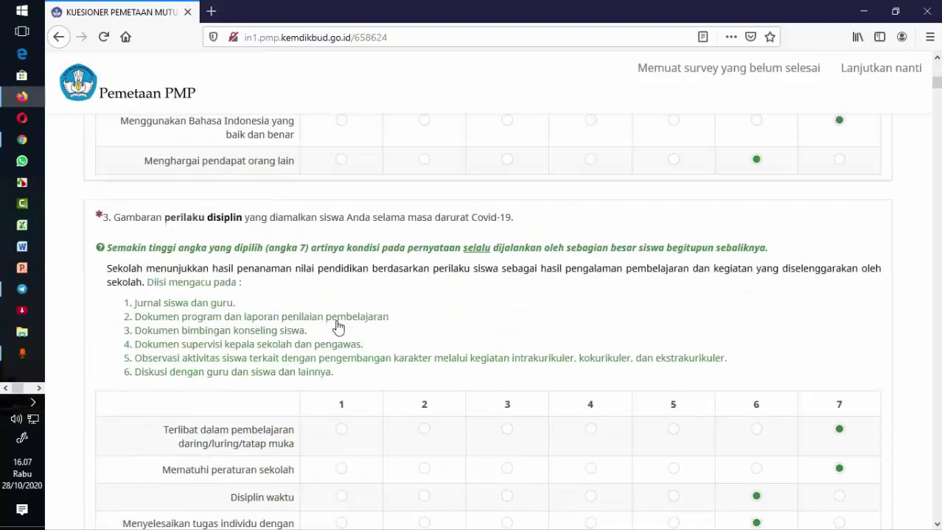
{"action": "scroll", "coordinate": [337, 327], "scroll_direction": "down", "scroll_amount": 10}
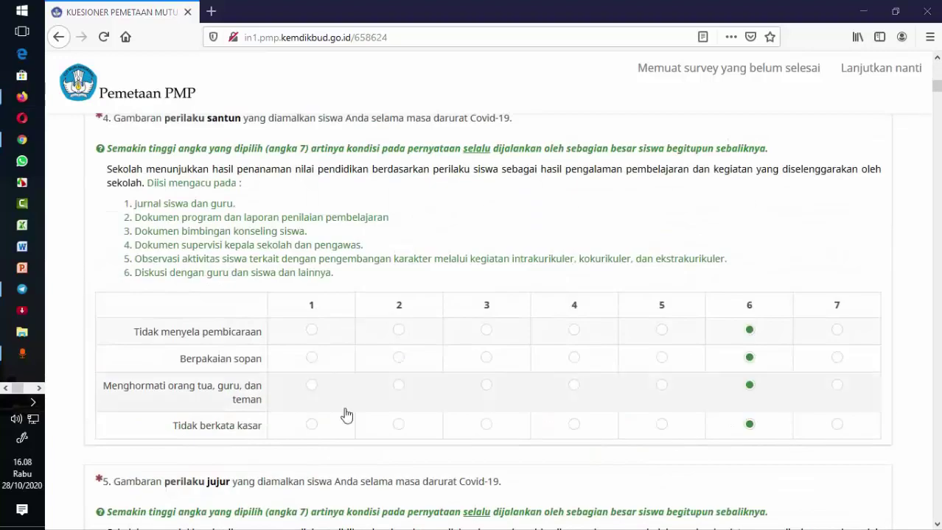
{"action": "scroll", "coordinate": [340, 417], "scroll_direction": "up", "scroll_amount": 1}
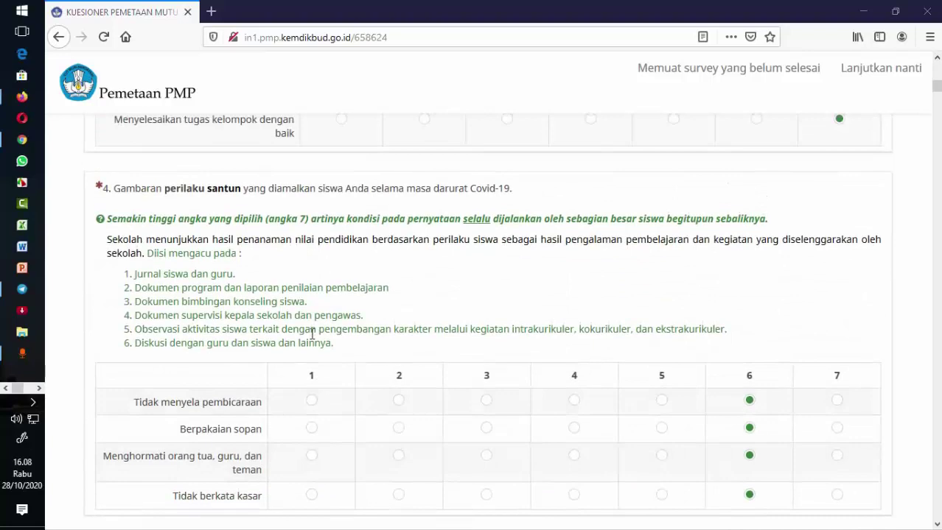
{"action": "scroll", "coordinate": [313, 333], "scroll_direction": "down", "scroll_amount": 2}
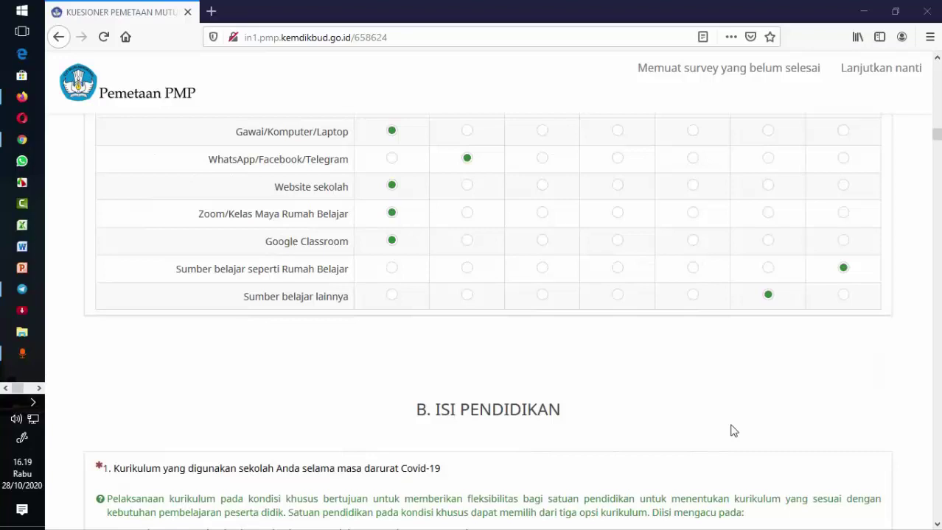
{"action": "scroll", "coordinate": [734, 431], "scroll_direction": "up", "scroll_amount": 3}
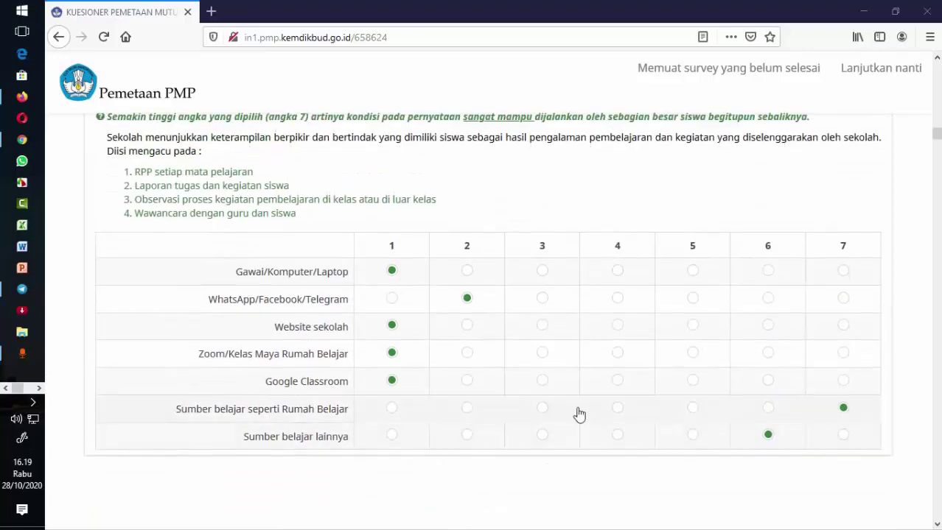
{"action": "scroll", "coordinate": [579, 412], "scroll_direction": "down", "scroll_amount": 3}
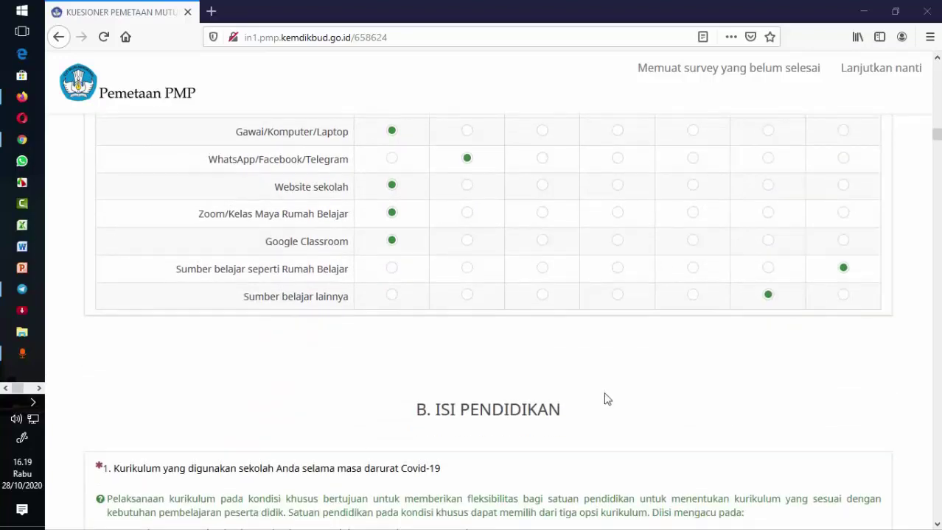
{"action": "scroll", "coordinate": [604, 398], "scroll_direction": "up", "scroll_amount": 6}
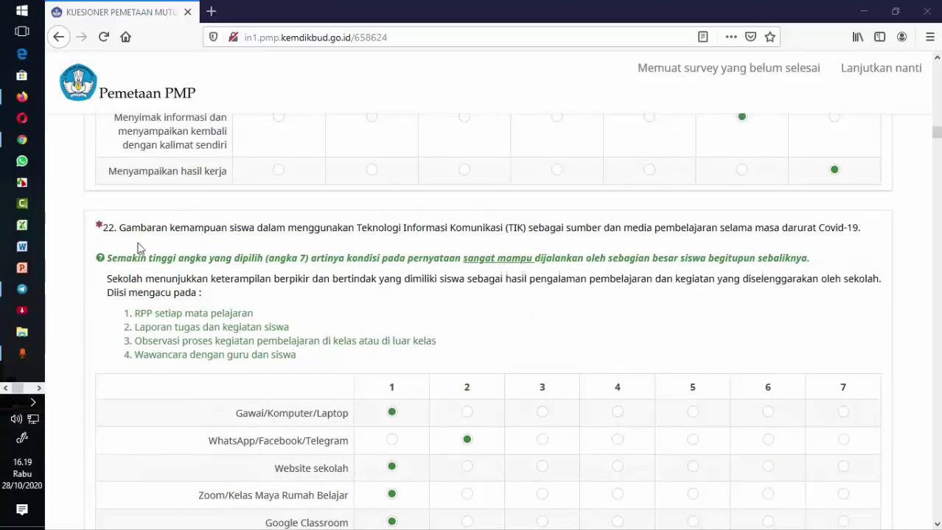
{"action": "scroll", "coordinate": [656, 323], "scroll_direction": "down", "scroll_amount": 9}
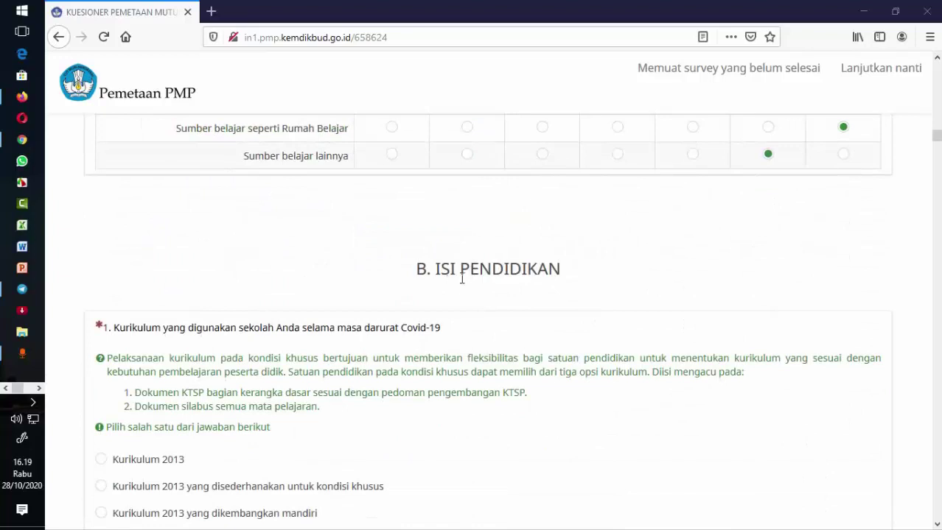
{"action": "scroll", "coordinate": [570, 284], "scroll_direction": "down", "scroll_amount": 6}
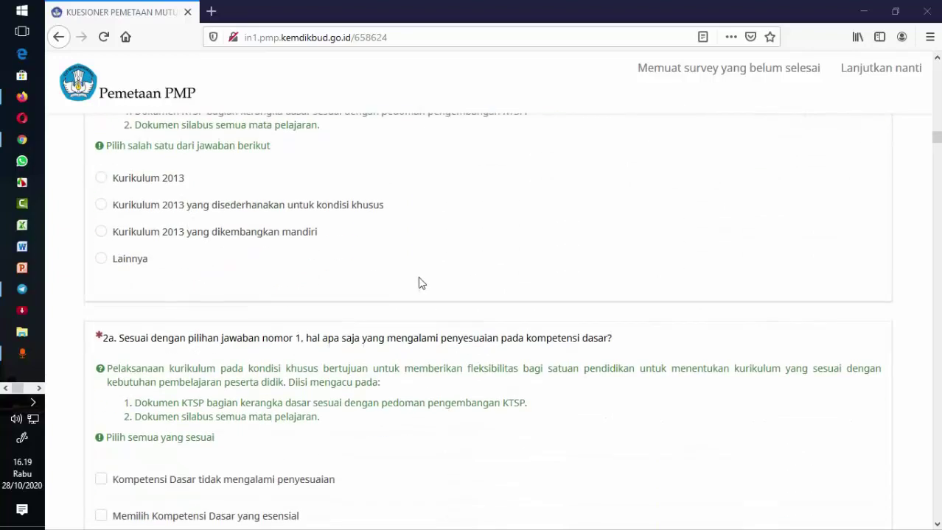
{"action": "scroll", "coordinate": [418, 283], "scroll_direction": "down", "scroll_amount": 16}
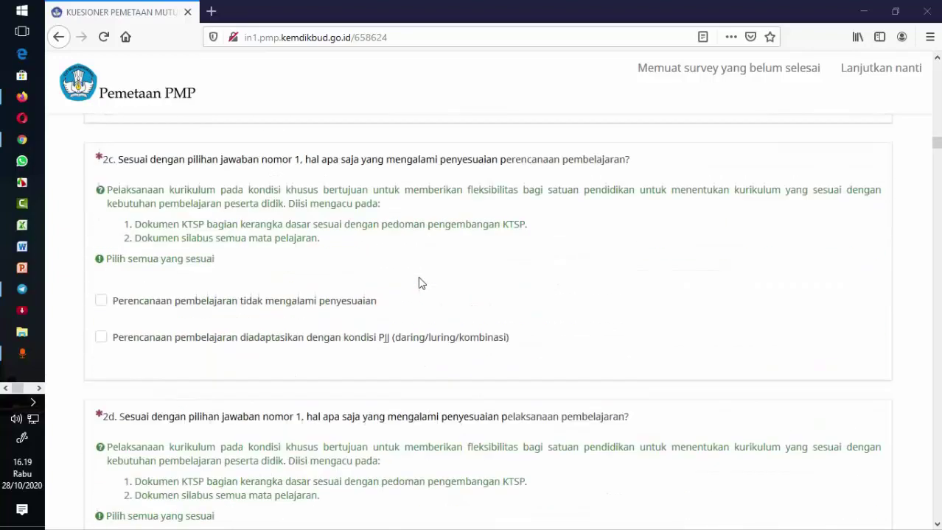
{"action": "scroll", "coordinate": [418, 283], "scroll_direction": "down", "scroll_amount": 3}
{"action": "scroll", "coordinate": [483, 324], "scroll_direction": "down", "scroll_amount": 3}
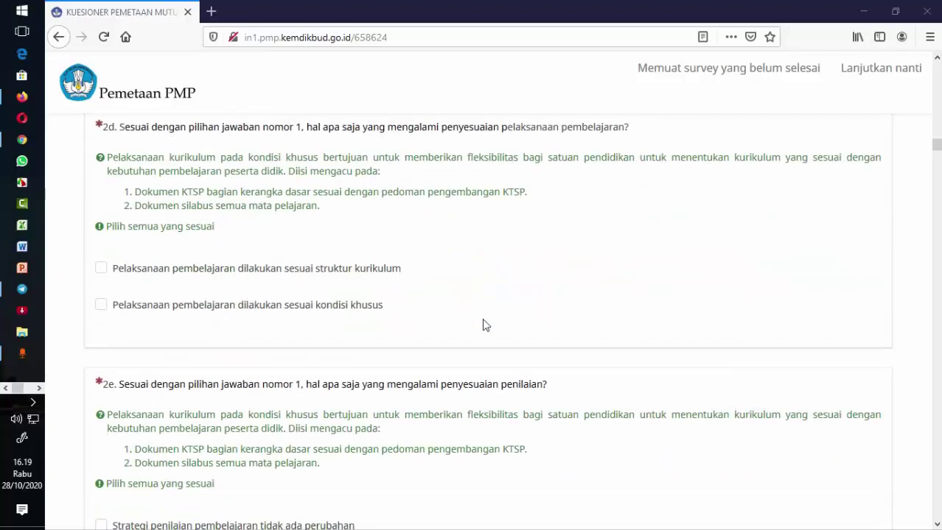
{"action": "scroll", "coordinate": [484, 325], "scroll_direction": "down", "scroll_amount": 10}
{"action": "scroll", "coordinate": [483, 325], "scroll_direction": "up", "scroll_amount": 10}
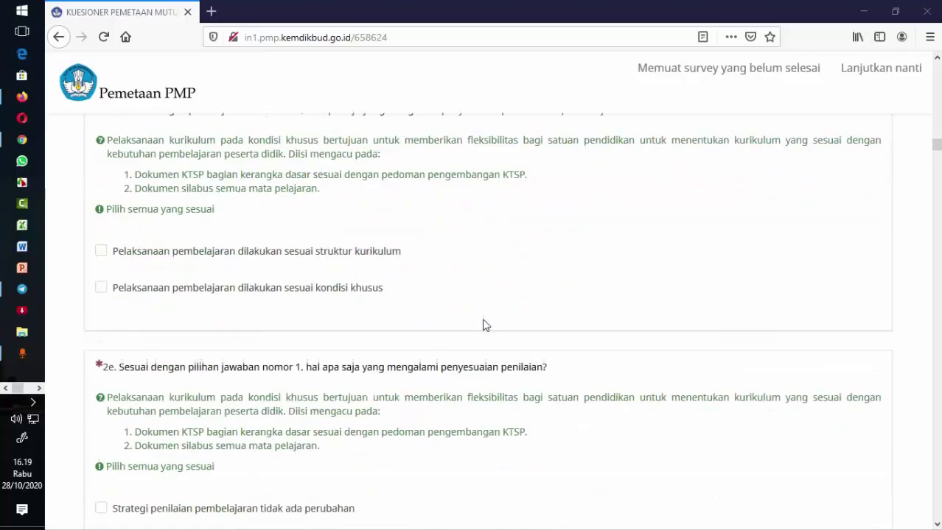
{"action": "scroll", "coordinate": [483, 325], "scroll_direction": "up", "scroll_amount": 20}
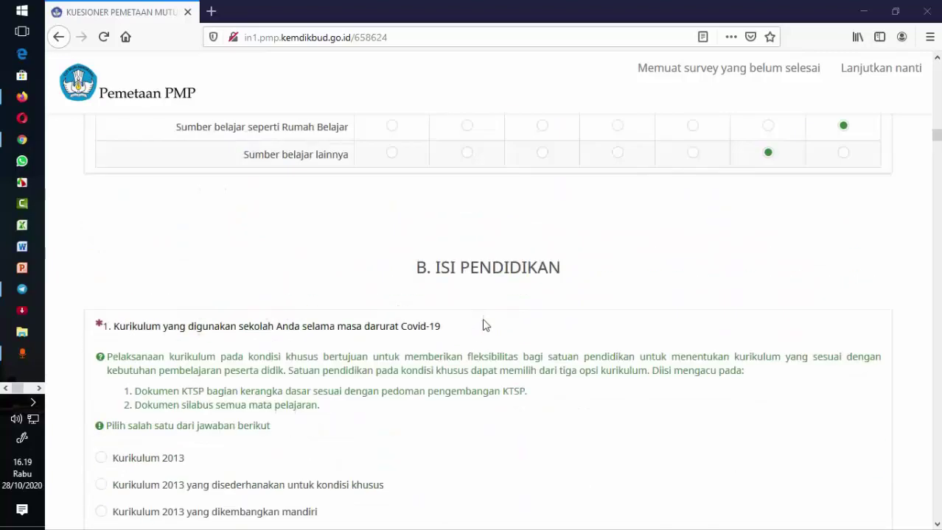
{"action": "scroll", "coordinate": [482, 325], "scroll_direction": "up", "scroll_amount": 9}
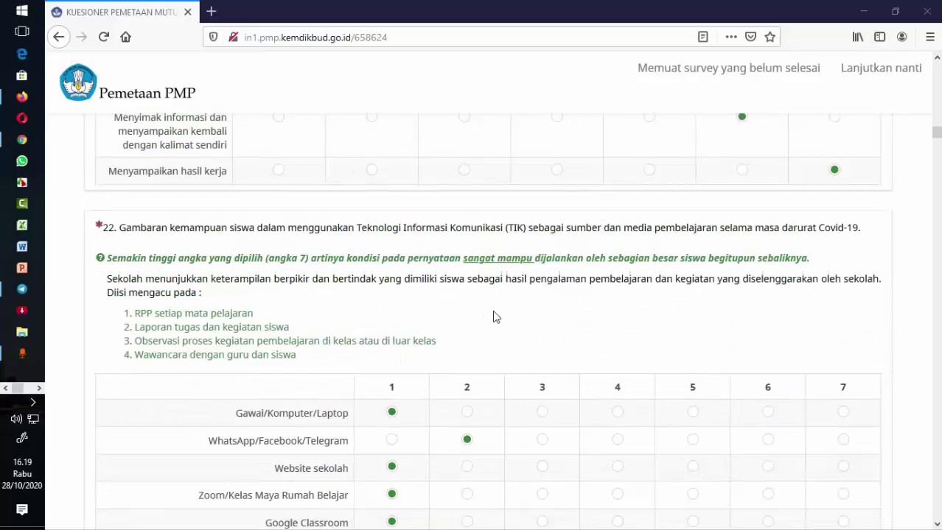
{"action": "scroll", "coordinate": [494, 317], "scroll_direction": "down", "scroll_amount": 2}
{"action": "scroll", "coordinate": [493, 317], "scroll_direction": "up", "scroll_amount": 18}
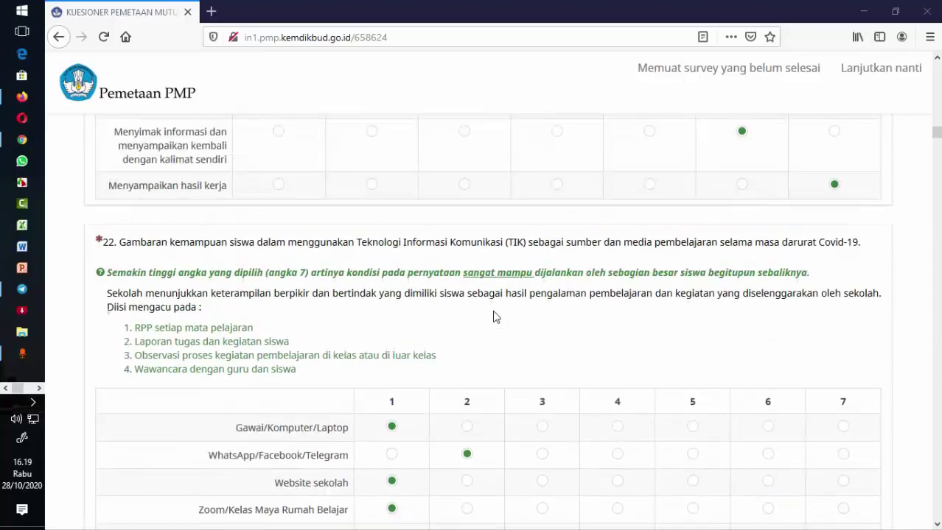
{"action": "scroll", "coordinate": [493, 316], "scroll_direction": "up", "scroll_amount": 6}
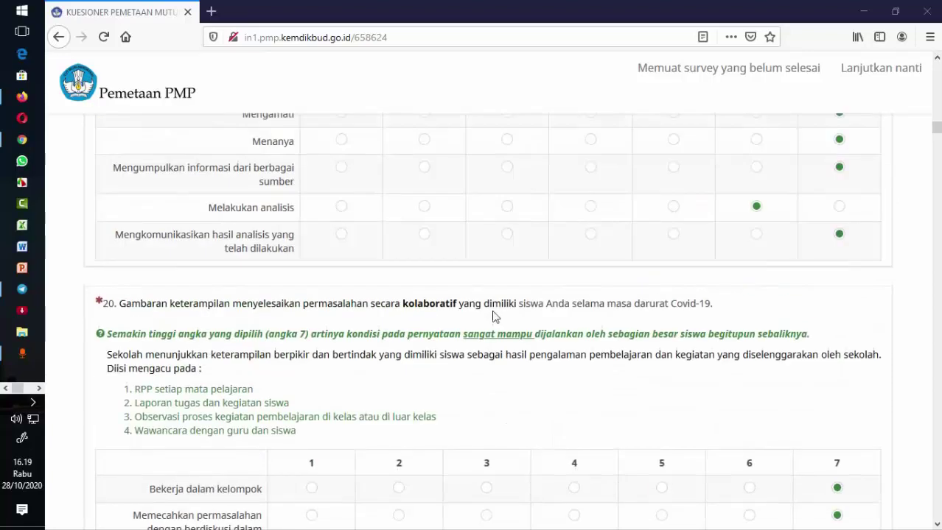
{"action": "scroll", "coordinate": [493, 317], "scroll_direction": "down", "scroll_amount": 12}
{"action": "scroll", "coordinate": [494, 317], "scroll_direction": "down", "scroll_amount": 5}
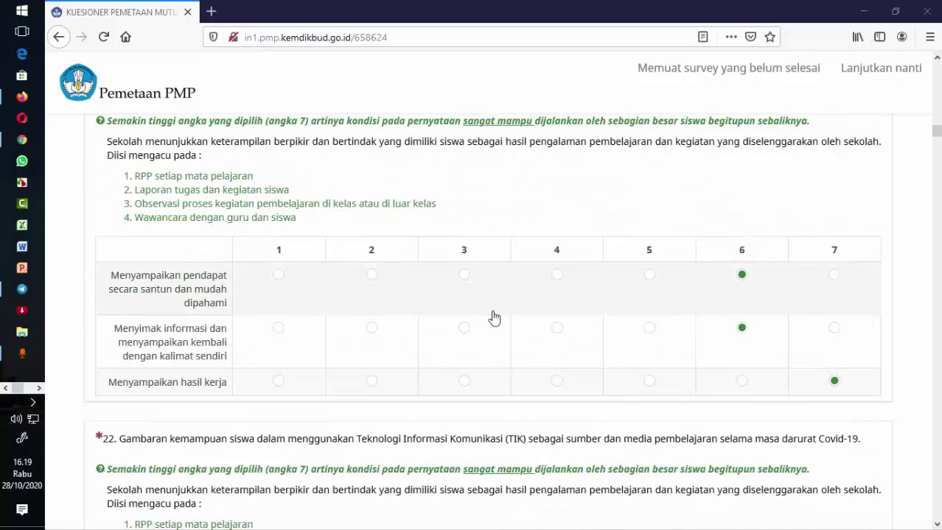
{"action": "scroll", "coordinate": [494, 317], "scroll_direction": "down", "scroll_amount": 18}
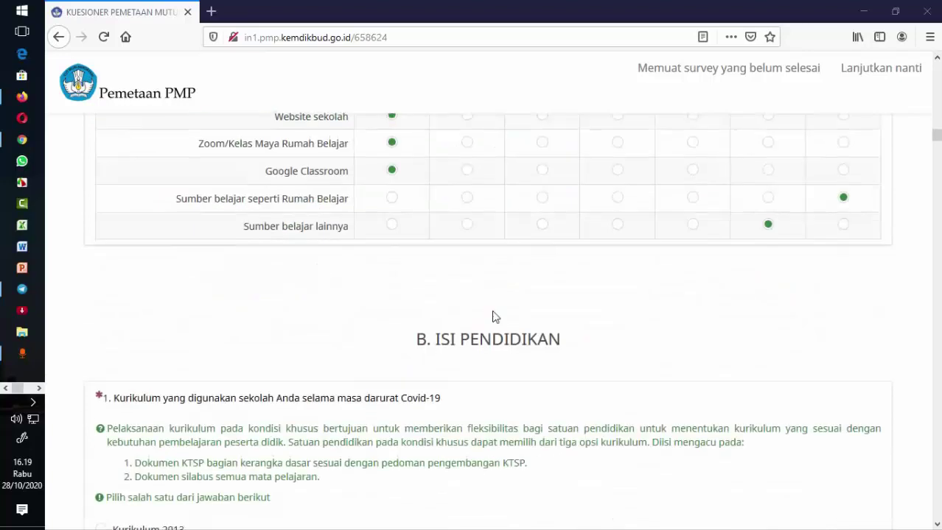
{"action": "scroll", "coordinate": [497, 162], "scroll_direction": "up", "scroll_amount": 2}
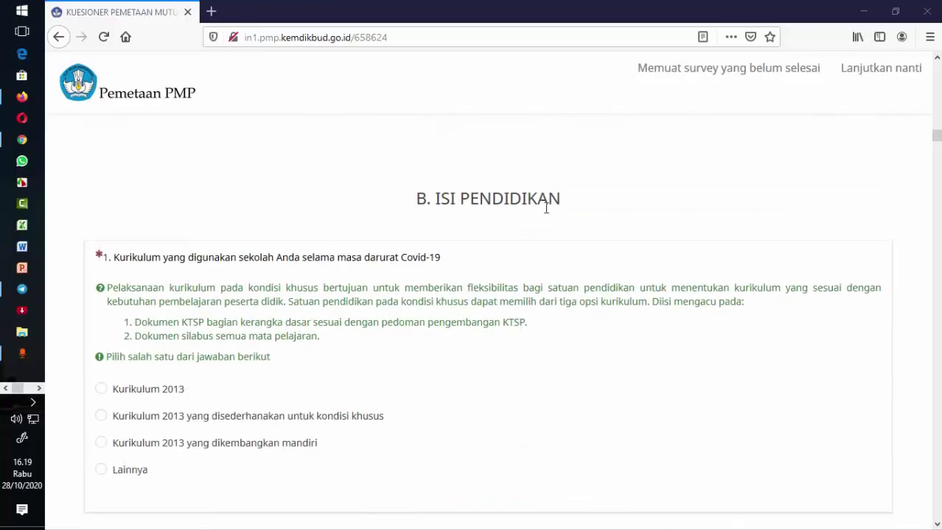
{"action": "scroll", "coordinate": [546, 210], "scroll_direction": "up", "scroll_amount": 13}
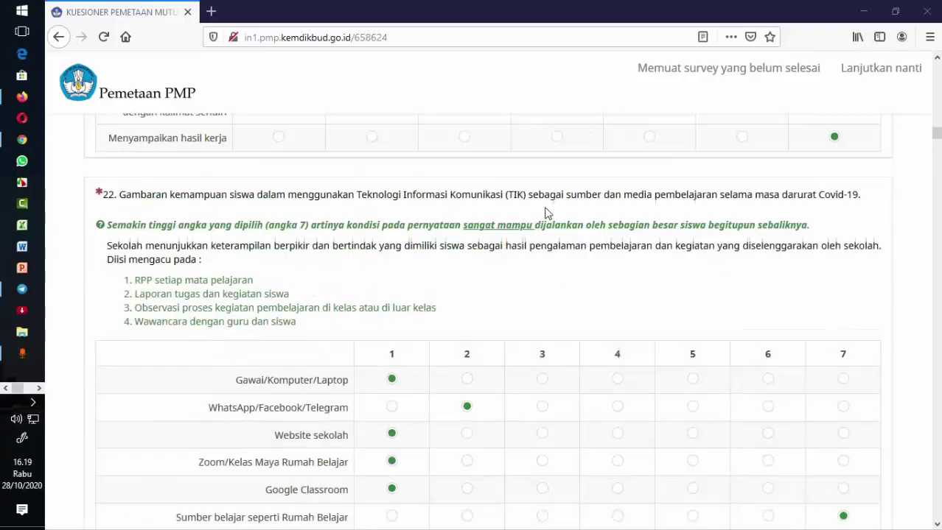
{"action": "scroll", "coordinate": [546, 214], "scroll_direction": "down", "scroll_amount": 5}
{"action": "scroll", "coordinate": [546, 213], "scroll_direction": "up", "scroll_amount": 14}
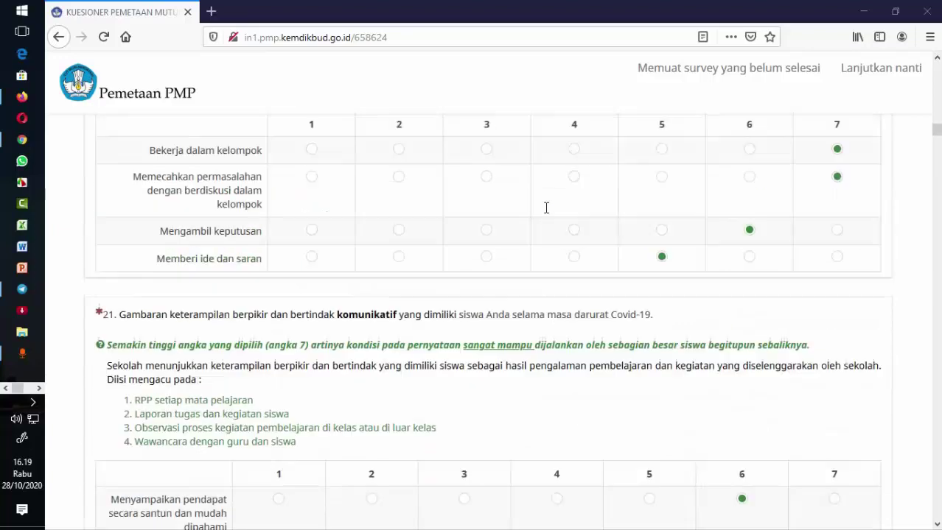
{"action": "scroll", "coordinate": [538, 230], "scroll_direction": "down", "scroll_amount": 20}
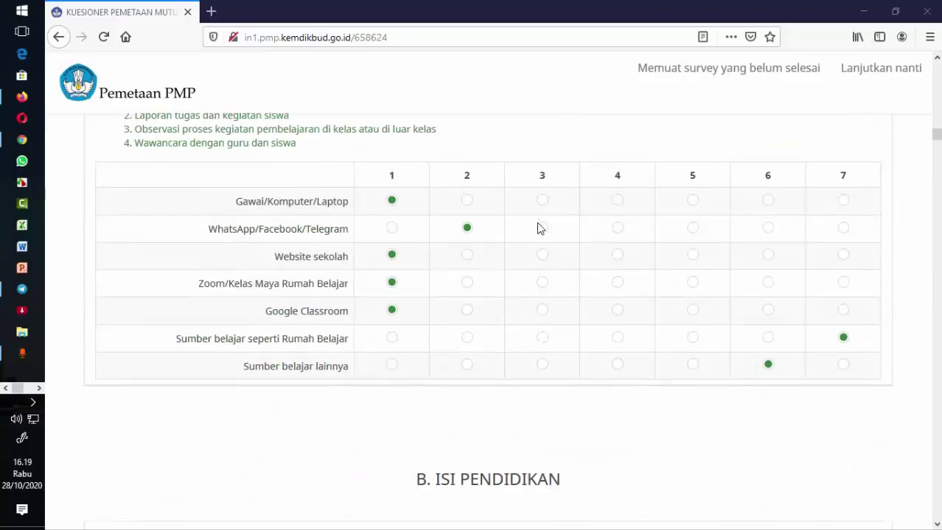
{"action": "scroll", "coordinate": [537, 230], "scroll_direction": "down", "scroll_amount": 3}
{"action": "scroll", "coordinate": [567, 198], "scroll_direction": "up", "scroll_amount": 20}
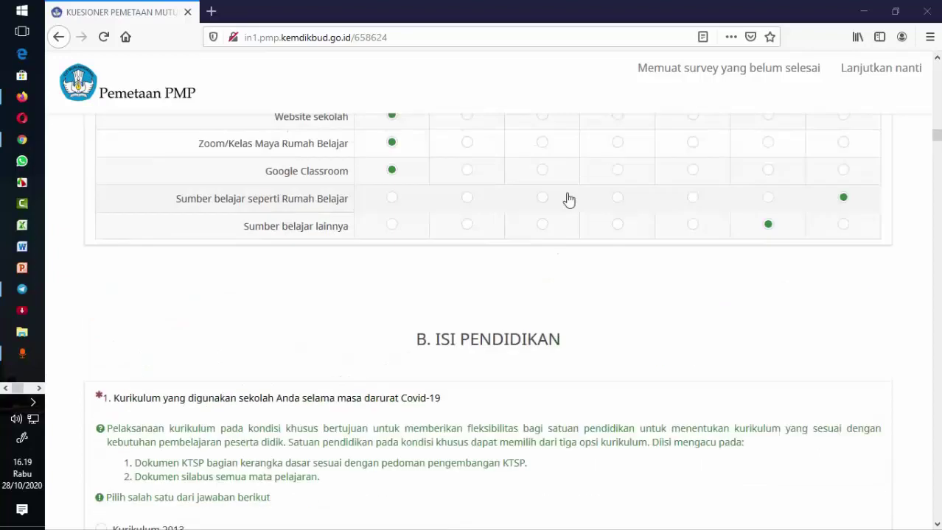
{"action": "scroll", "coordinate": [568, 199], "scroll_direction": "up", "scroll_amount": 3}
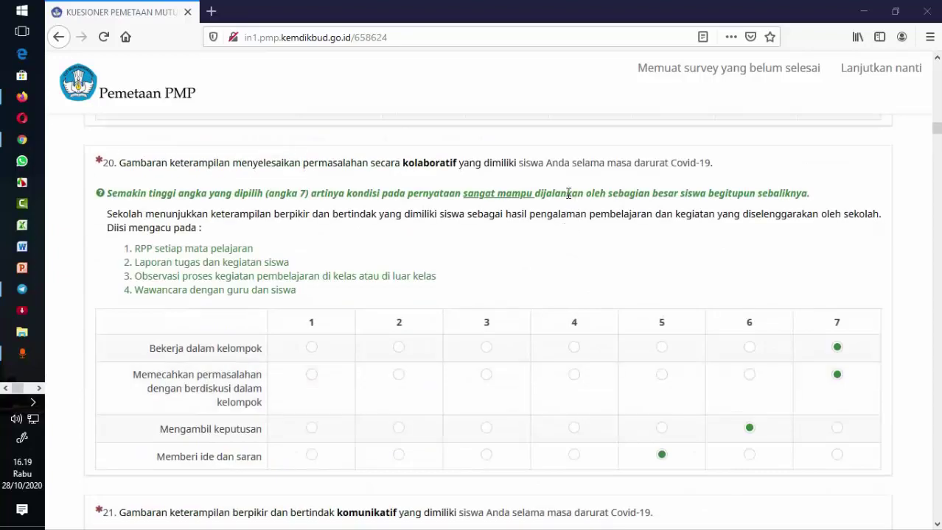
{"action": "scroll", "coordinate": [568, 193], "scroll_direction": "down", "scroll_amount": 12}
{"action": "scroll", "coordinate": [568, 198], "scroll_direction": "down", "scroll_amount": 3}
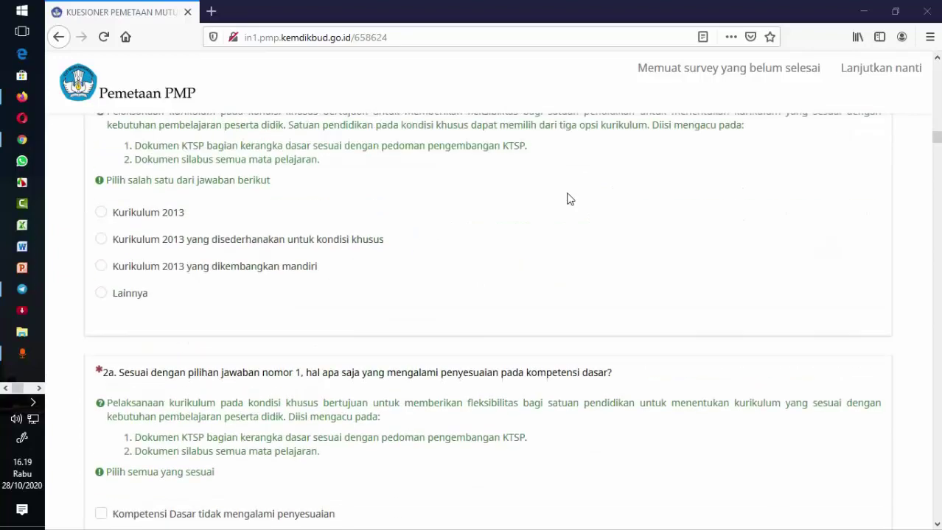
{"action": "scroll", "coordinate": [516, 180], "scroll_direction": "up", "scroll_amount": 2}
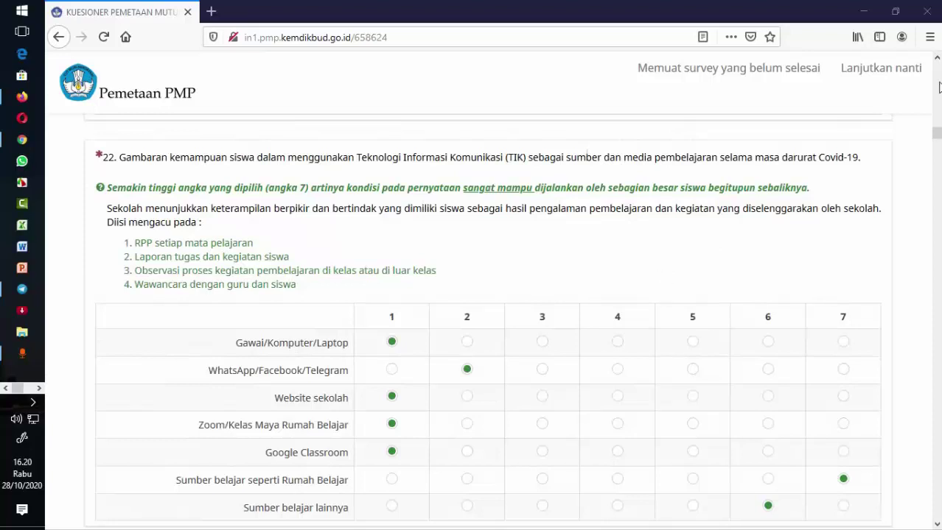
- Open the Lanjutkan nanti save form and enter 'Kepala Sekolah' as the Nama
{"action": "left_click", "coordinate": [887, 74]}
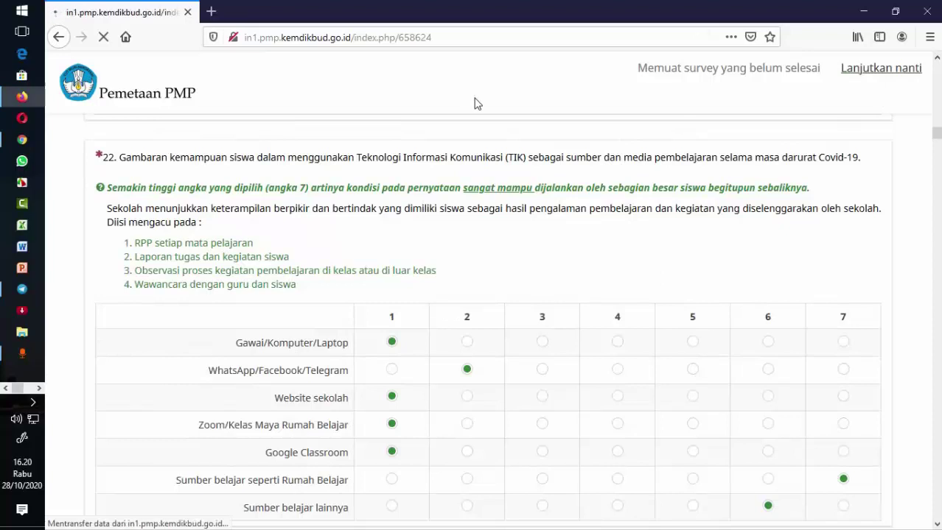
{"action": "scroll", "coordinate": [319, 344], "scroll_direction": "down", "scroll_amount": 1}
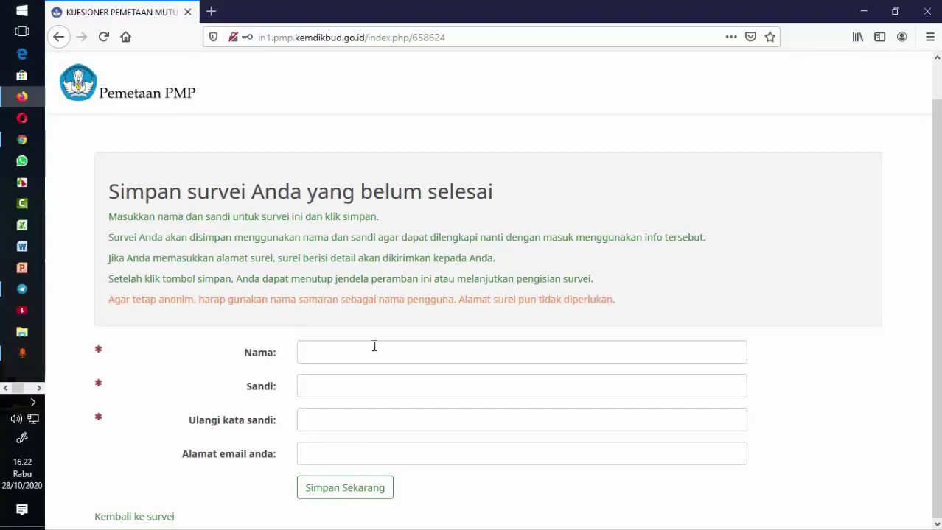
{"action": "left_click", "coordinate": [319, 348]}
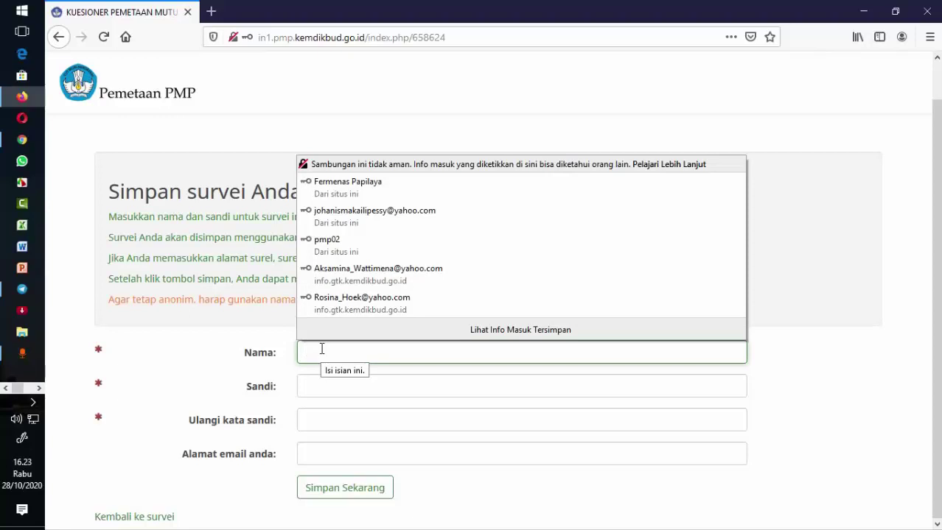
{"action": "type", "text": "Kepala S"}
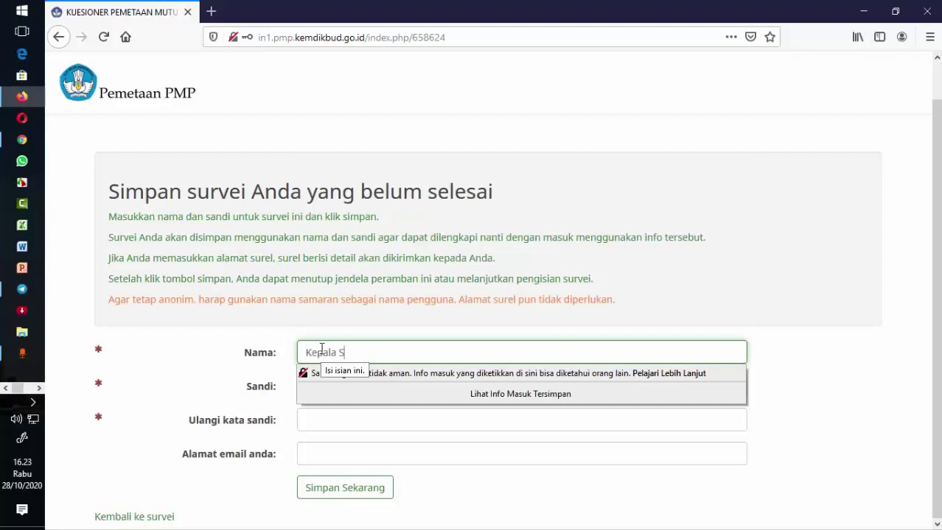
{"action": "type", "text": "ekolah"}
{"action": "left_click", "coordinate": [904, 258]}
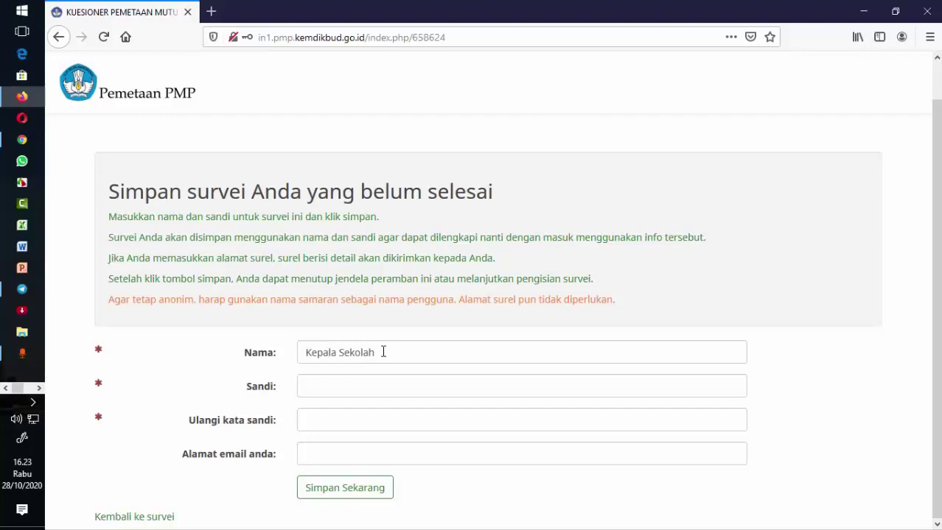
- Enter the survey password in Sandi and repeat it in Ulangi kata sandi
{"action": "left_click", "coordinate": [361, 387]}
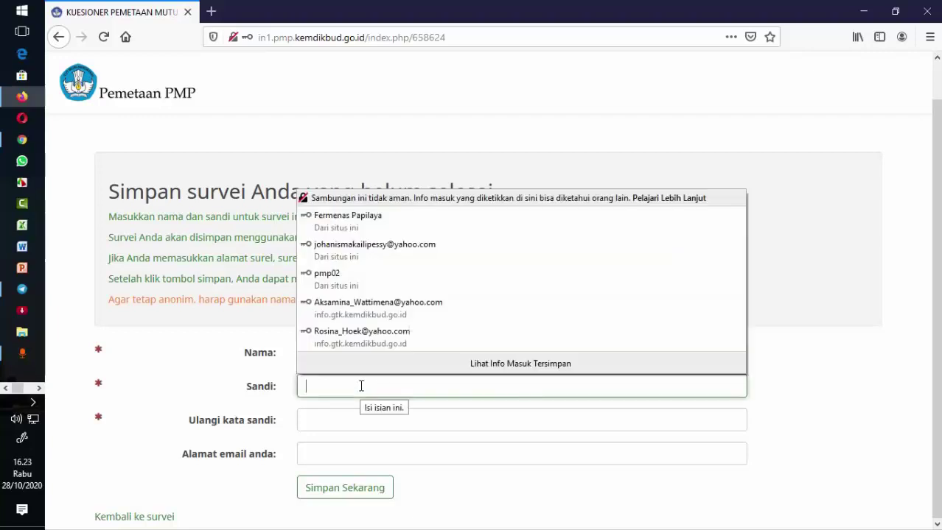
{"action": "type", "text": "123"}
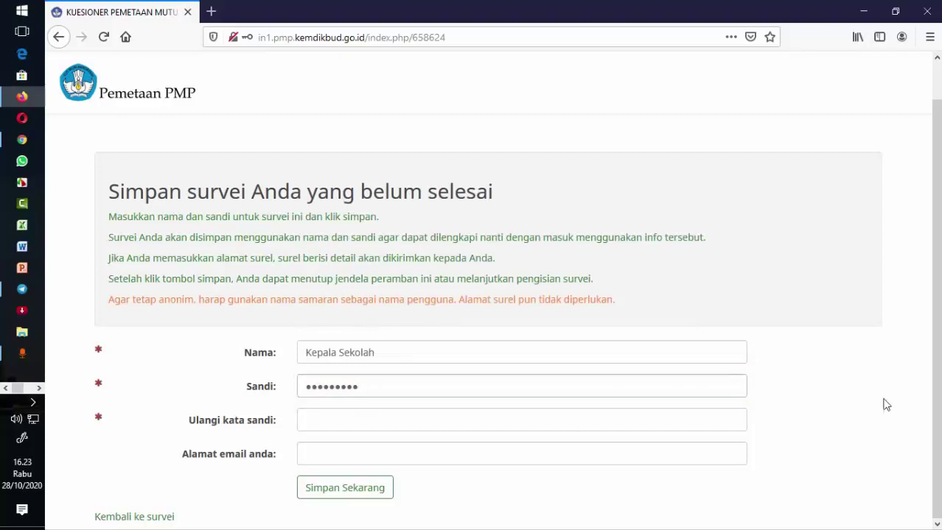
{"action": "left_click", "coordinate": [696, 424]}
{"action": "type", "text": "12"}
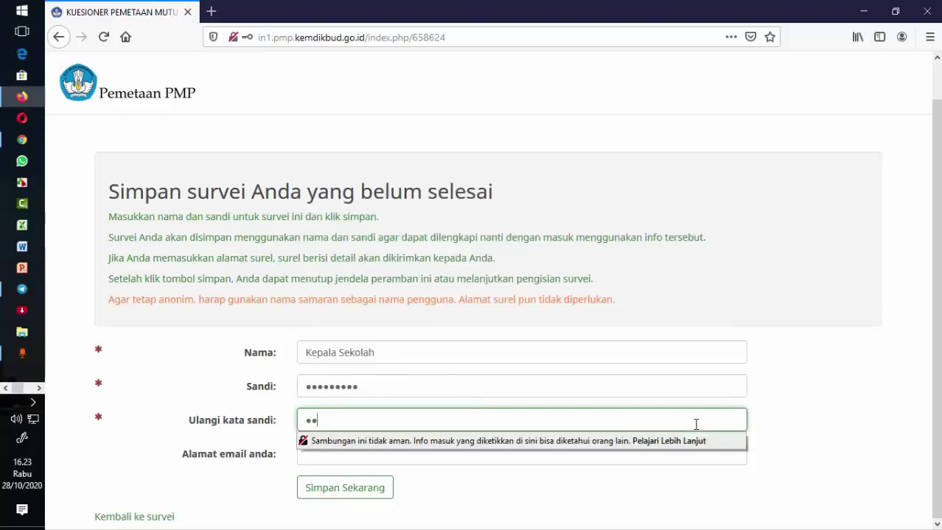
{"action": "key", "text": "BackSpace"}
{"action": "key", "text": "BackSpace"}
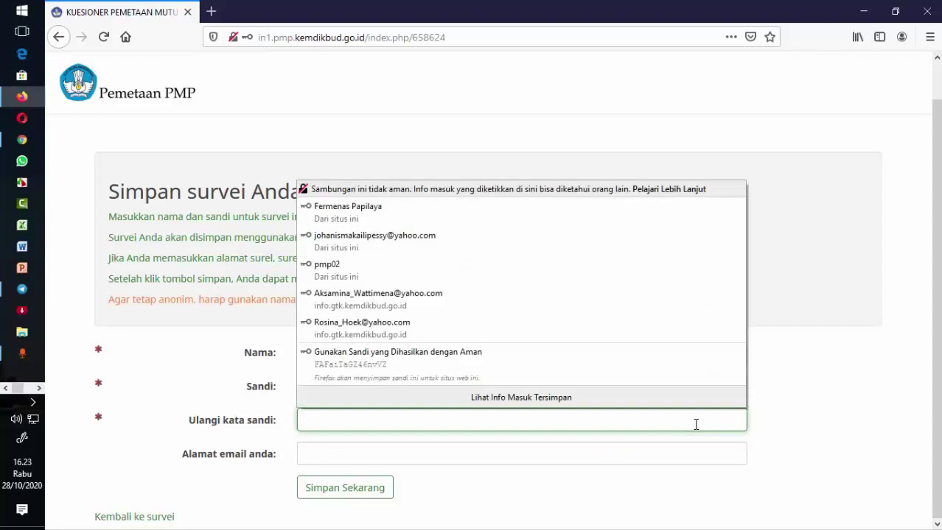
{"action": "type", "text": "12345"}
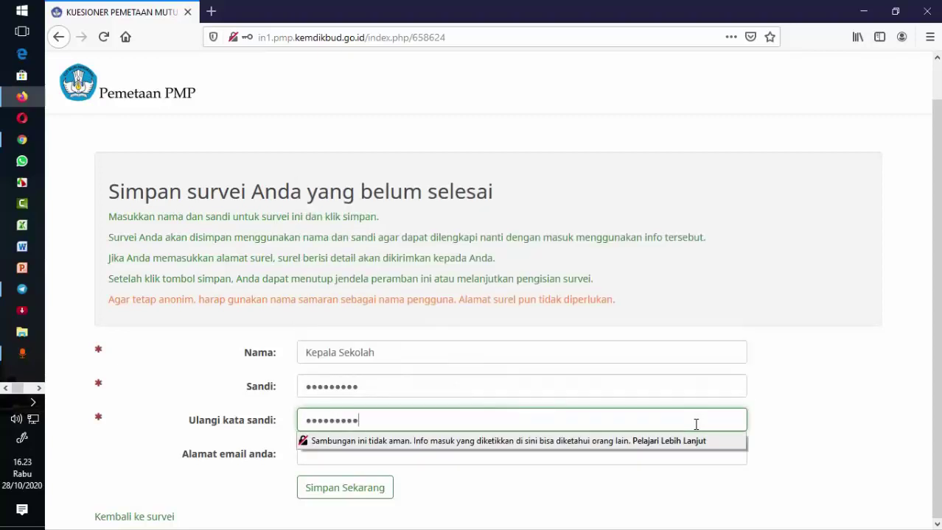
{"action": "left_click", "coordinate": [927, 292]}
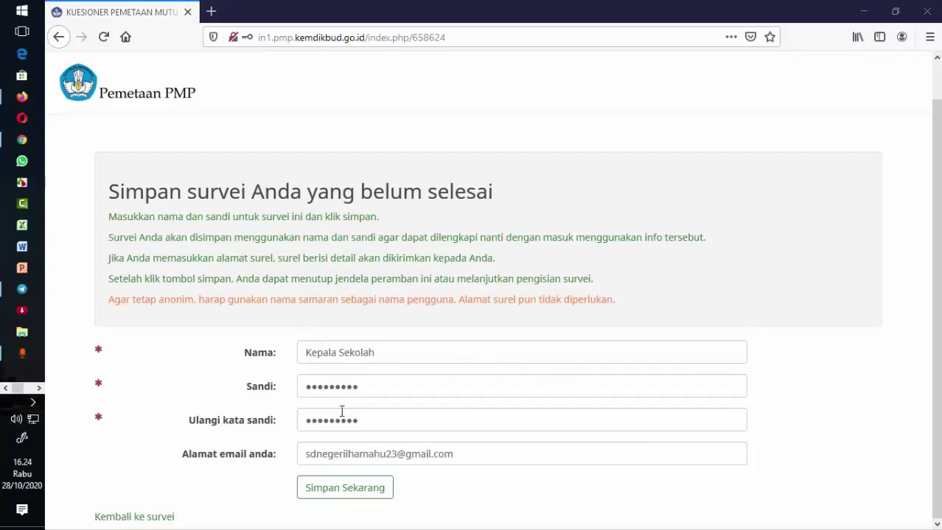
- Save the unfinished survey via Simpan Sekarang, let Firefox store the login, and close the success message
{"action": "left_click", "coordinate": [345, 495]}
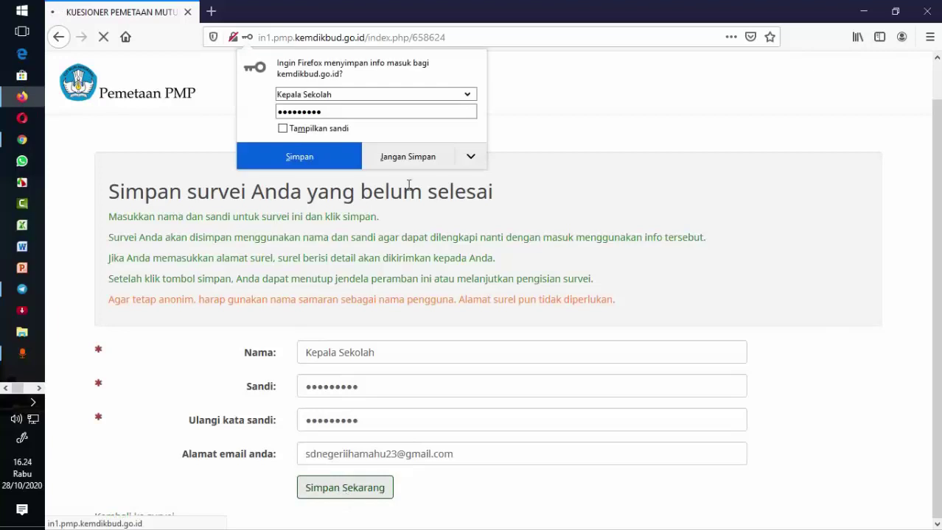
{"action": "left_click", "coordinate": [294, 154]}
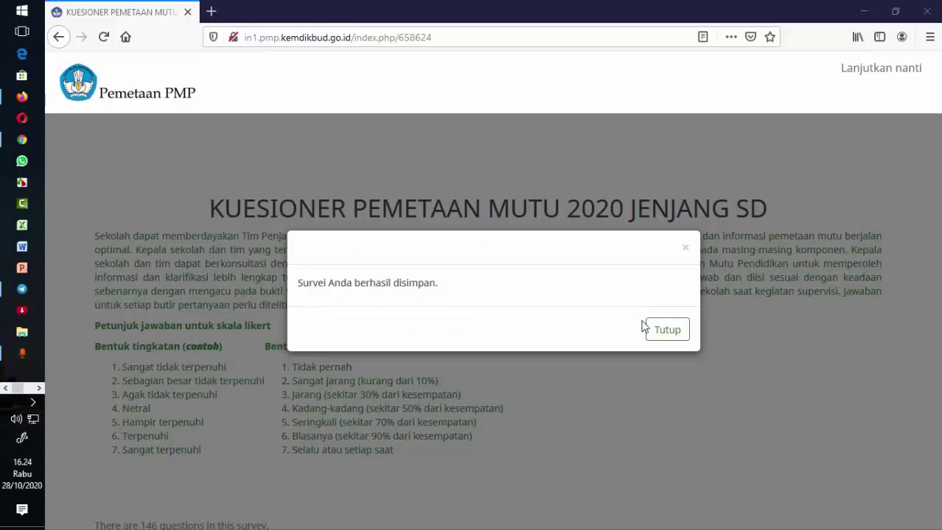
{"action": "left_click", "coordinate": [667, 332]}
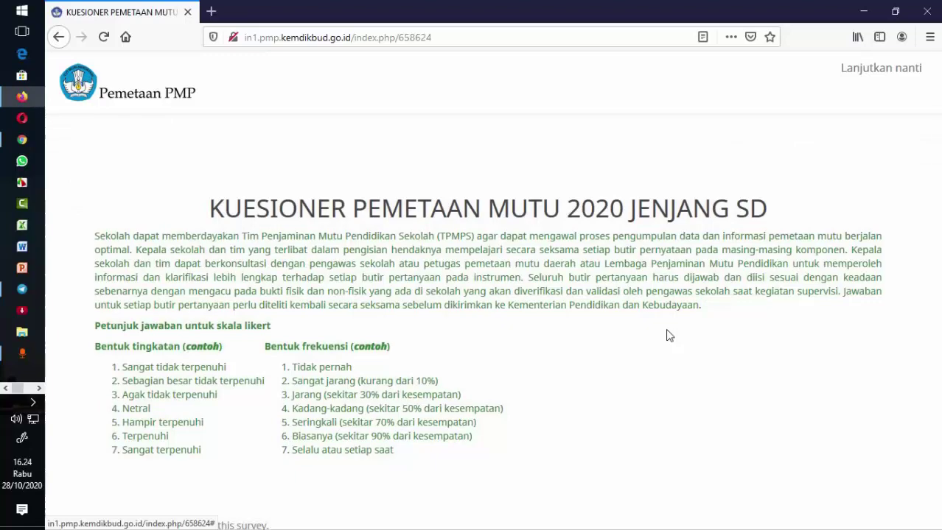
- Scroll through the saved Section A answers and the still-empty Section B
{"action": "scroll", "coordinate": [610, 340], "scroll_direction": "down", "scroll_amount": 2}
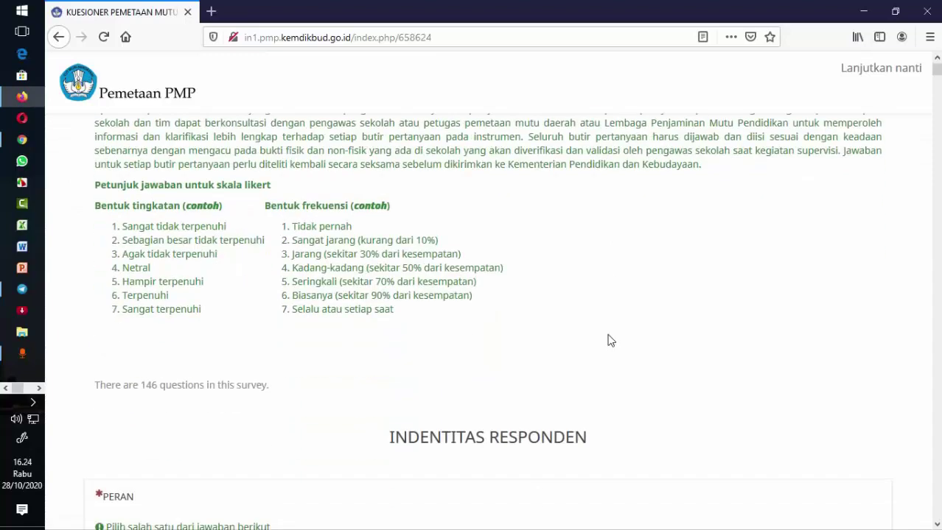
{"action": "scroll", "coordinate": [584, 267], "scroll_direction": "up", "scroll_amount": 2}
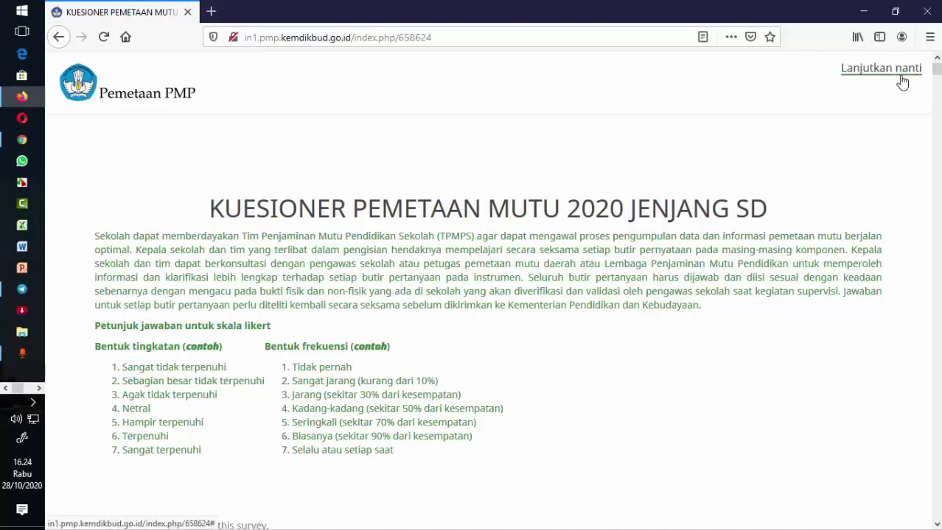
{"action": "scroll", "coordinate": [690, 189], "scroll_direction": "down", "scroll_amount": 3}
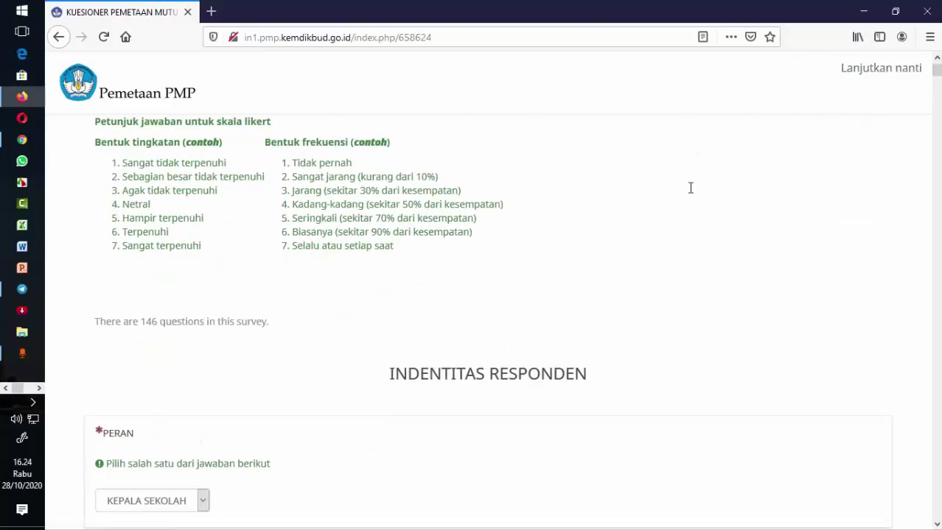
{"action": "scroll", "coordinate": [691, 193], "scroll_direction": "up", "scroll_amount": 2}
{"action": "scroll", "coordinate": [691, 193], "scroll_direction": "down", "scroll_amount": 6}
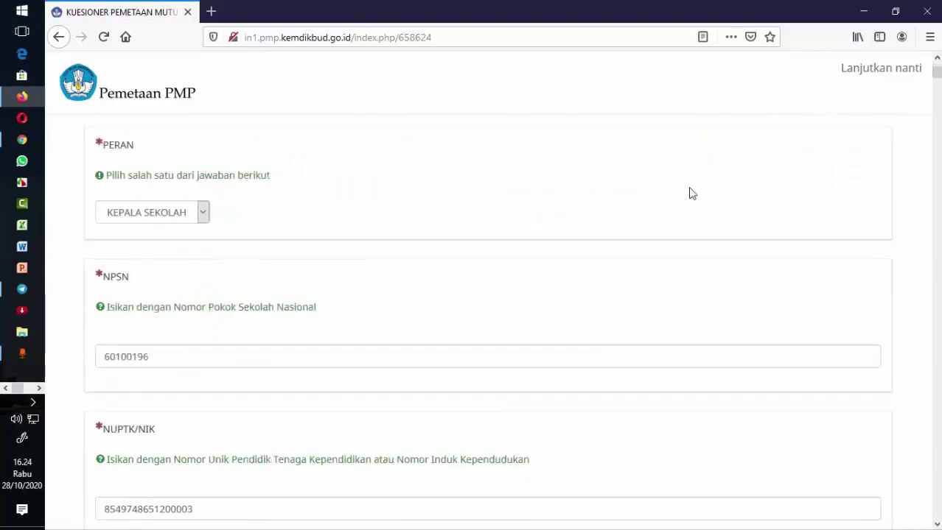
{"action": "scroll", "coordinate": [691, 193], "scroll_direction": "down", "scroll_amount": 9}
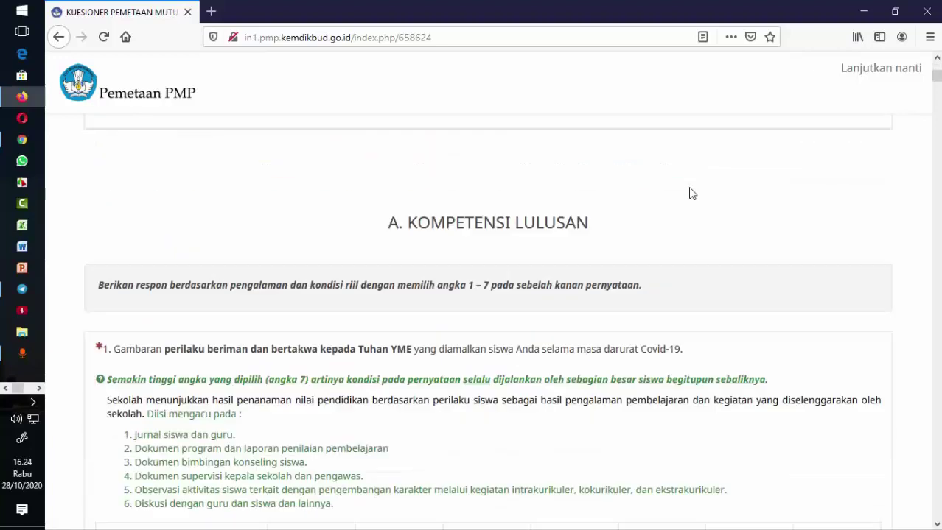
{"action": "scroll", "coordinate": [689, 193], "scroll_direction": "down", "scroll_amount": 10}
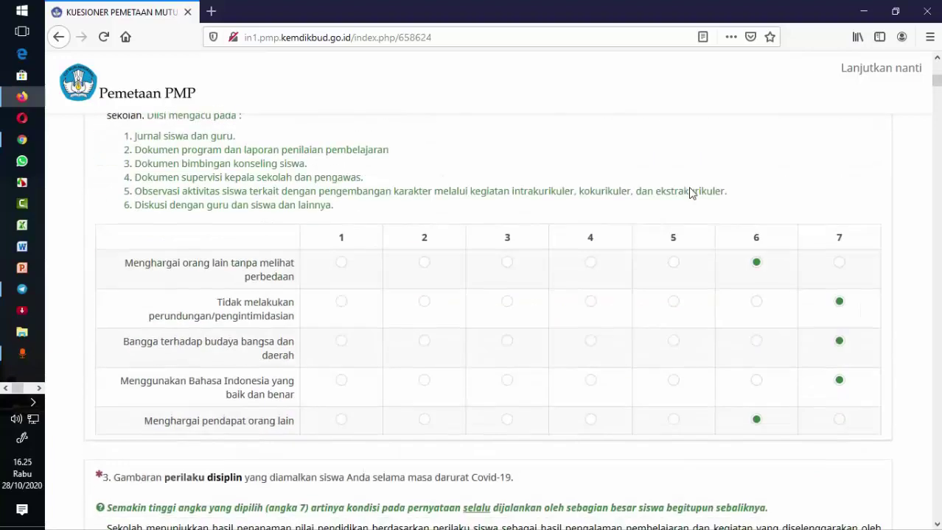
{"action": "scroll", "coordinate": [690, 188], "scroll_direction": "down", "scroll_amount": 1}
{"action": "scroll", "coordinate": [691, 188], "scroll_direction": "up", "scroll_amount": 4}
{"action": "scroll", "coordinate": [691, 193], "scroll_direction": "down", "scroll_amount": 8}
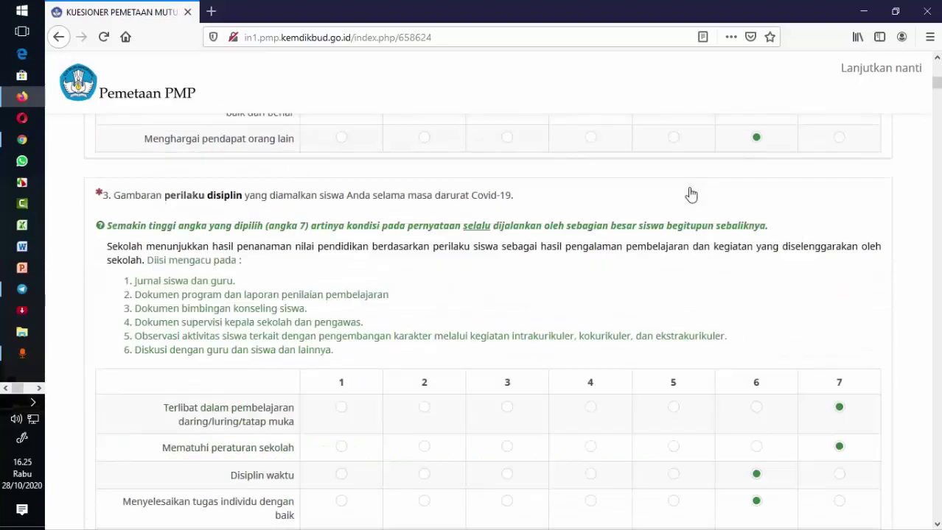
{"action": "scroll", "coordinate": [692, 193], "scroll_direction": "down", "scroll_amount": 7}
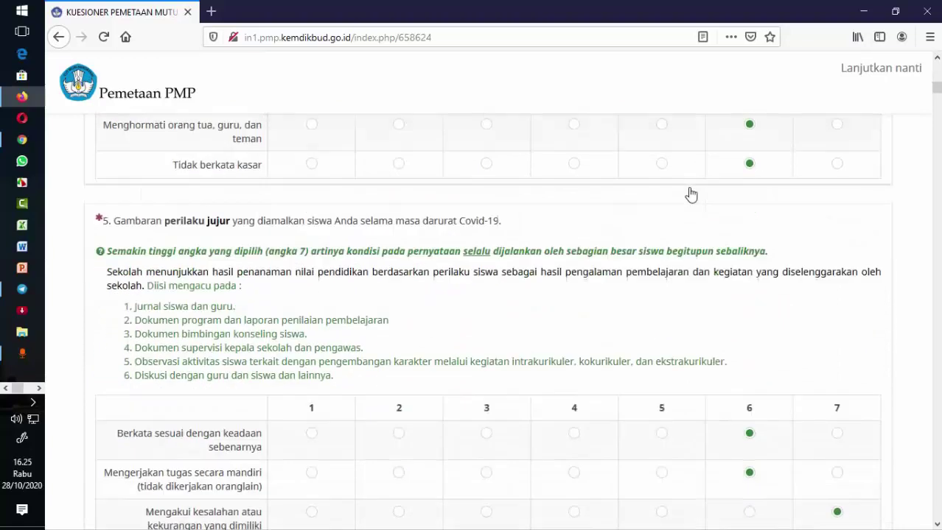
{"action": "scroll", "coordinate": [691, 193], "scroll_direction": "down", "scroll_amount": 9}
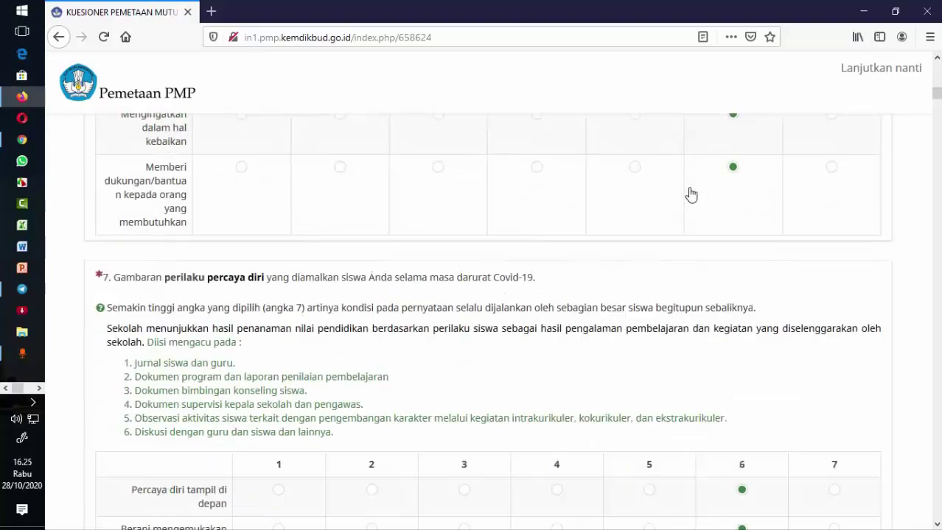
{"action": "scroll", "coordinate": [691, 193], "scroll_direction": "down", "scroll_amount": 10}
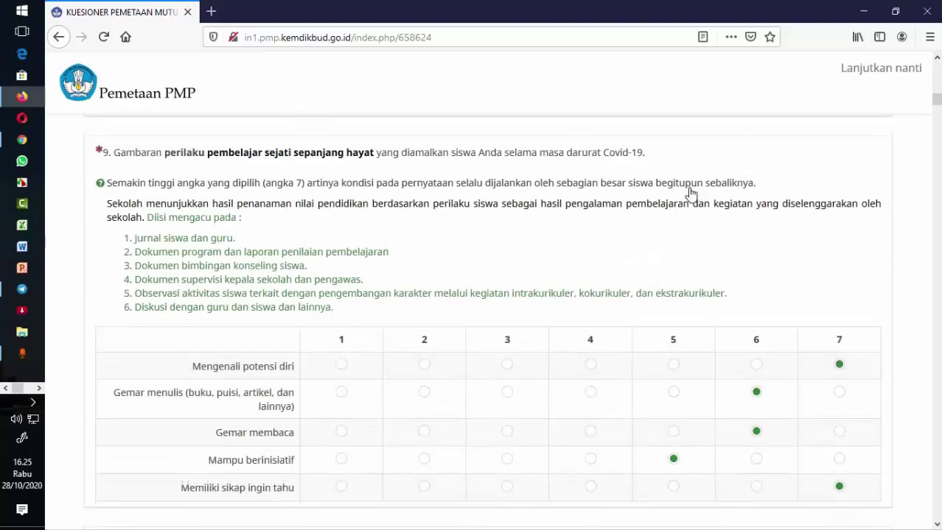
{"action": "scroll", "coordinate": [691, 194], "scroll_direction": "down", "scroll_amount": 10}
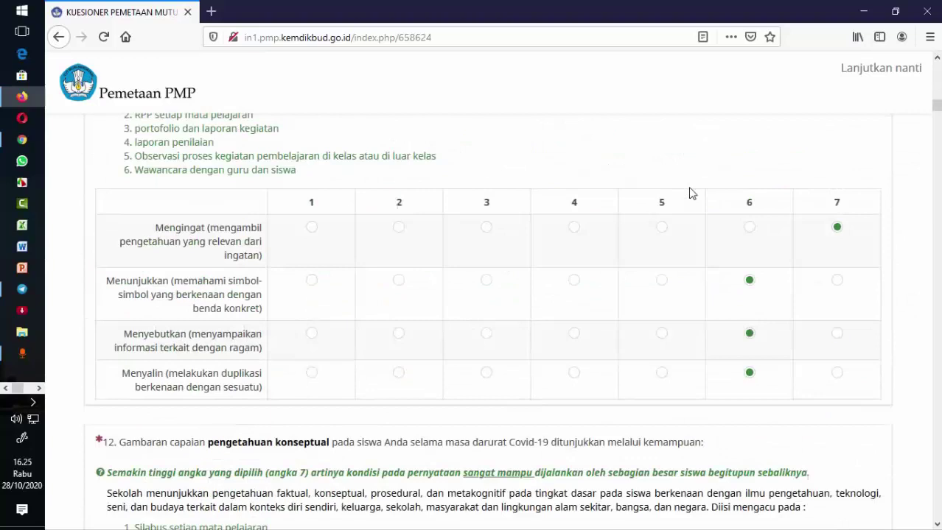
{"action": "scroll", "coordinate": [691, 193], "scroll_direction": "down", "scroll_amount": 10}
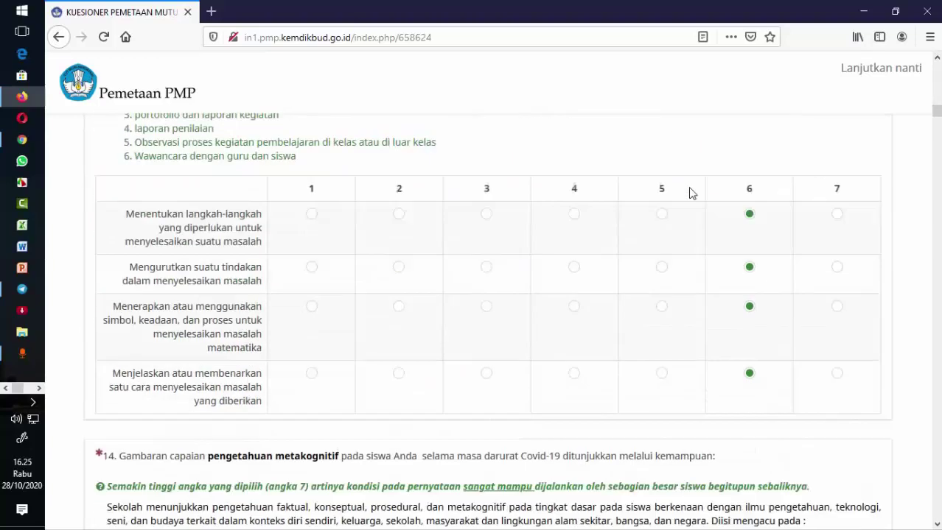
{"action": "scroll", "coordinate": [691, 194], "scroll_direction": "down", "scroll_amount": 10}
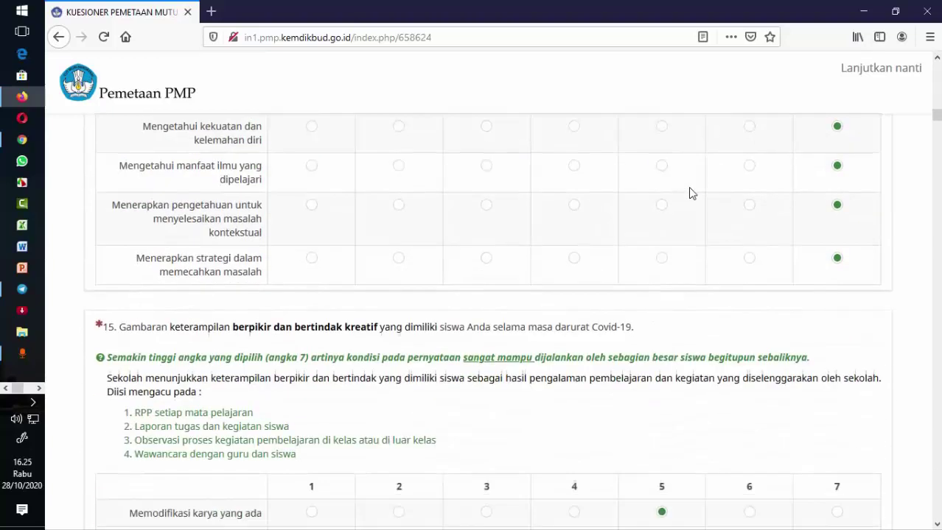
{"action": "scroll", "coordinate": [691, 193], "scroll_direction": "down", "scroll_amount": 10}
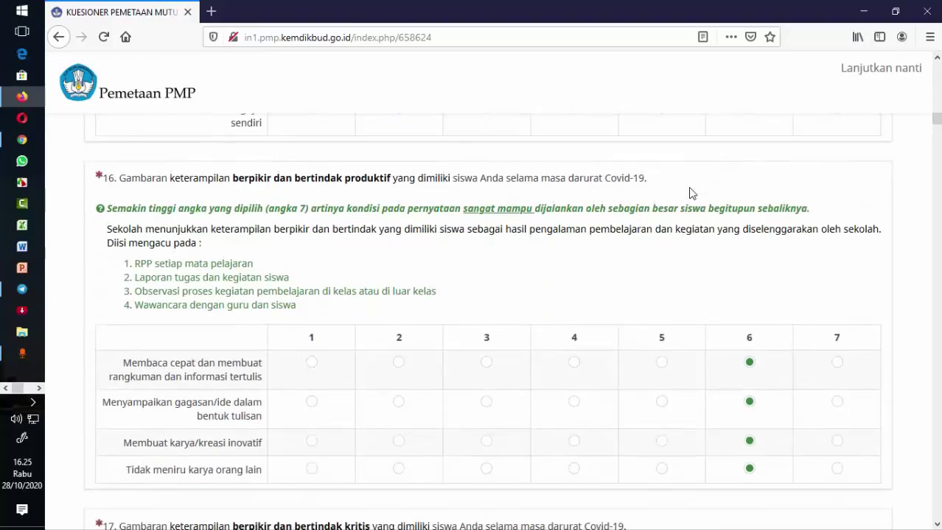
{"action": "scroll", "coordinate": [691, 193], "scroll_direction": "down", "scroll_amount": 10}
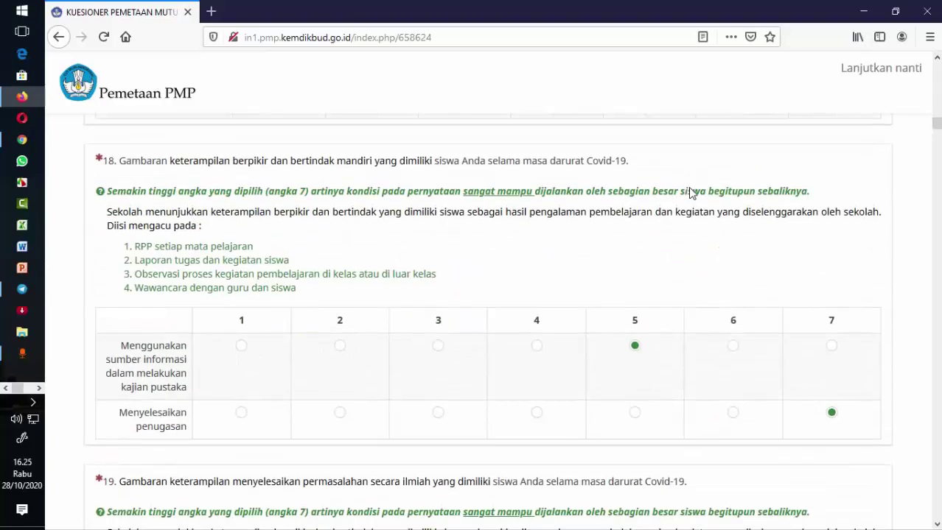
{"action": "scroll", "coordinate": [691, 193], "scroll_direction": "down", "scroll_amount": 8}
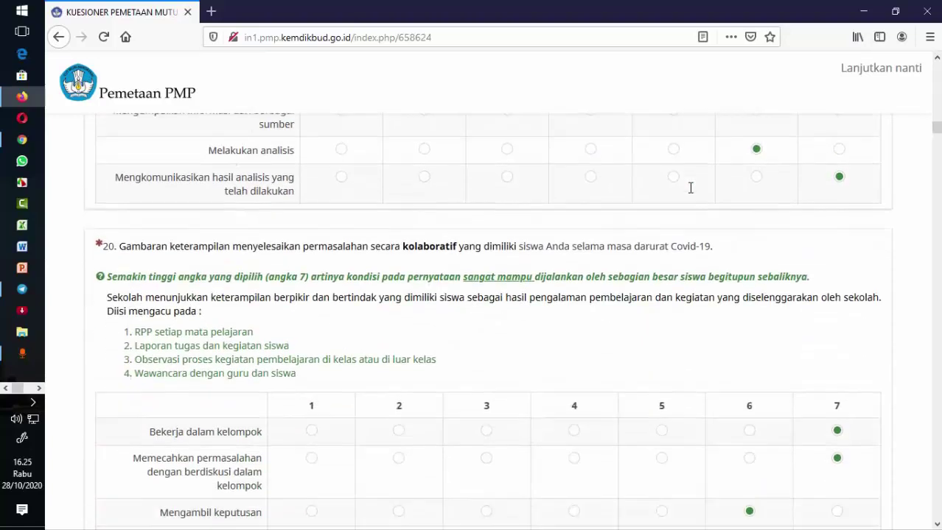
{"action": "scroll", "coordinate": [691, 187], "scroll_direction": "down", "scroll_amount": 10}
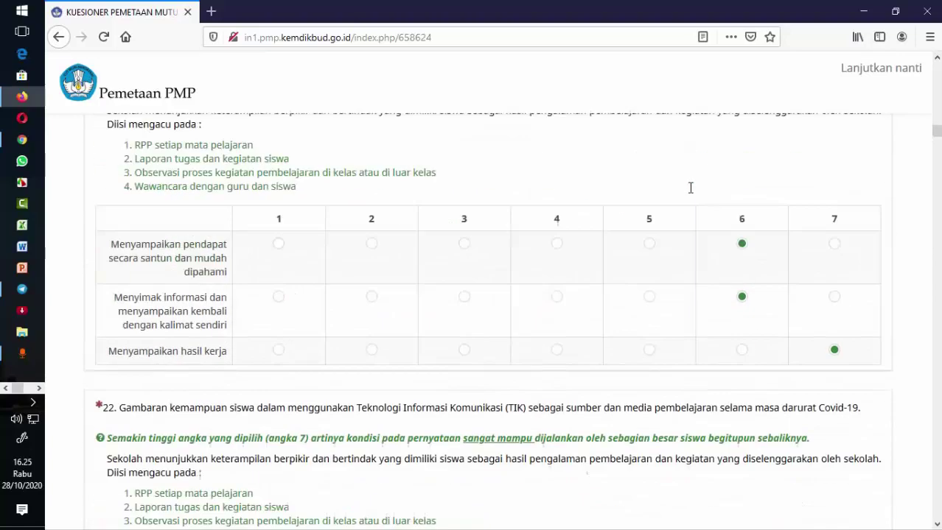
{"action": "scroll", "coordinate": [691, 187], "scroll_direction": "down", "scroll_amount": 5}
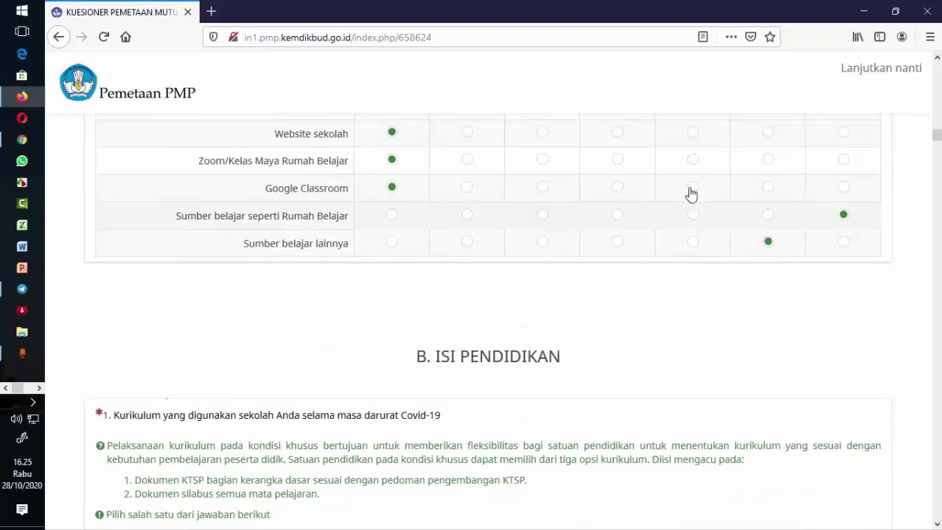
{"action": "scroll", "coordinate": [691, 194], "scroll_direction": "up", "scroll_amount": 2}
{"action": "scroll", "coordinate": [691, 193], "scroll_direction": "up", "scroll_amount": 3}
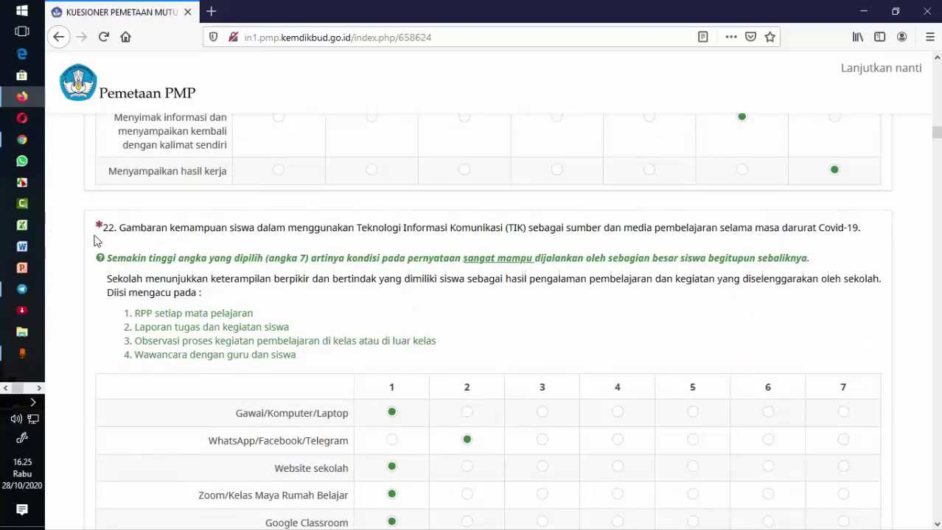
{"action": "scroll", "coordinate": [523, 263], "scroll_direction": "down", "scroll_amount": 7}
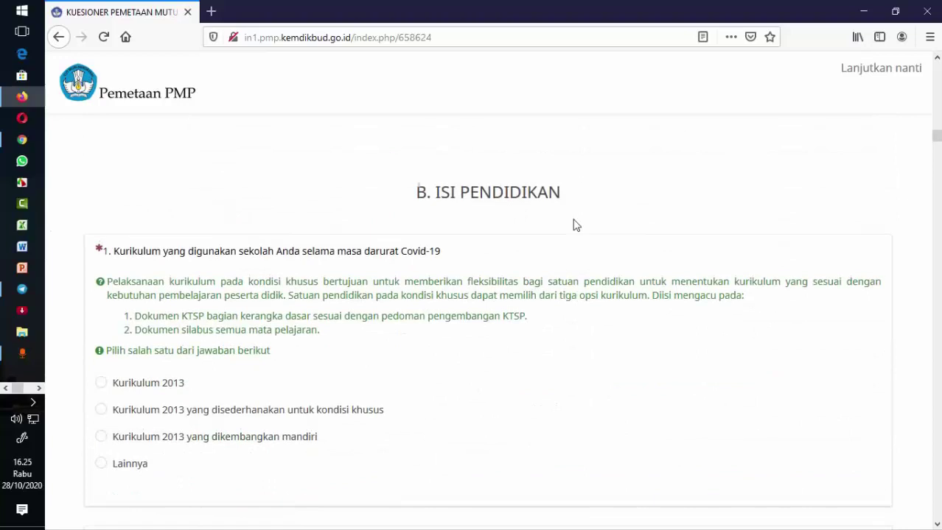
{"action": "scroll", "coordinate": [575, 225], "scroll_direction": "down", "scroll_amount": 8}
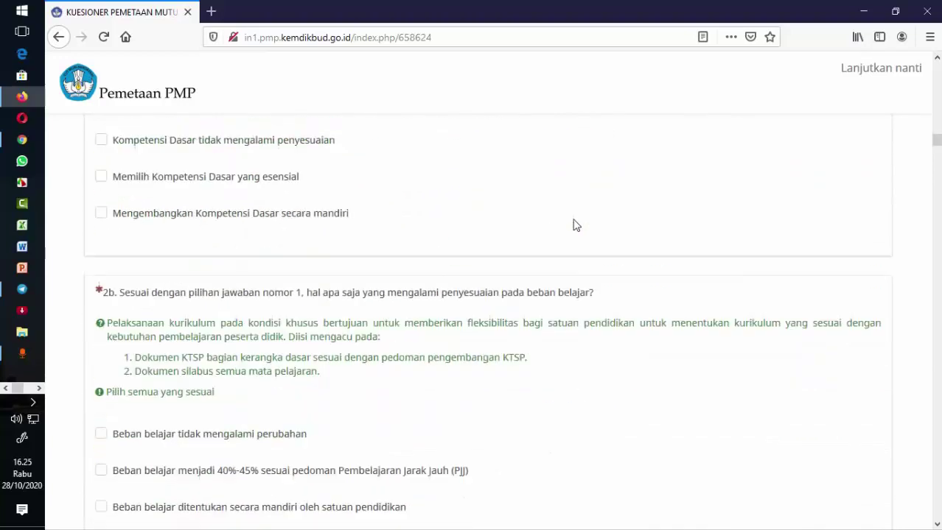
{"action": "scroll", "coordinate": [576, 225], "scroll_direction": "down", "scroll_amount": 10}
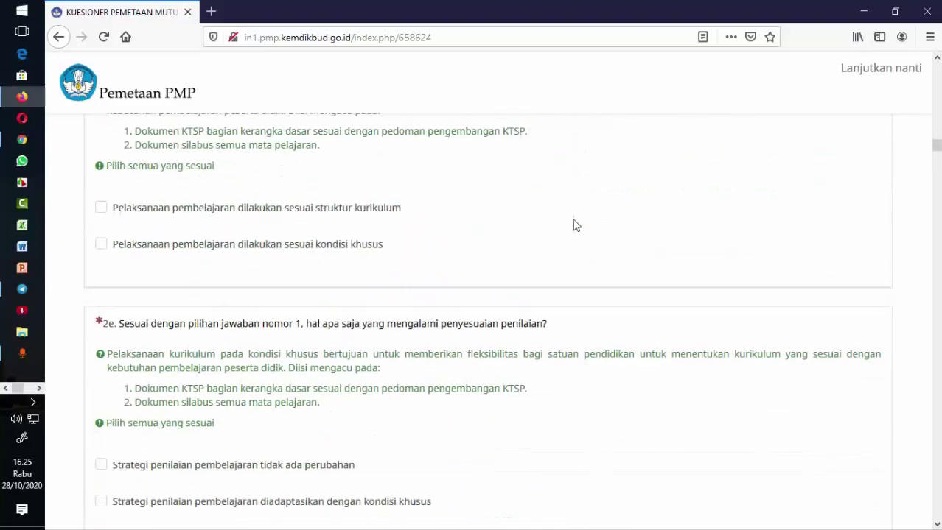
{"action": "scroll", "coordinate": [576, 224], "scroll_direction": "down", "scroll_amount": 3}
{"action": "scroll", "coordinate": [575, 224], "scroll_direction": "down", "scroll_amount": 1}
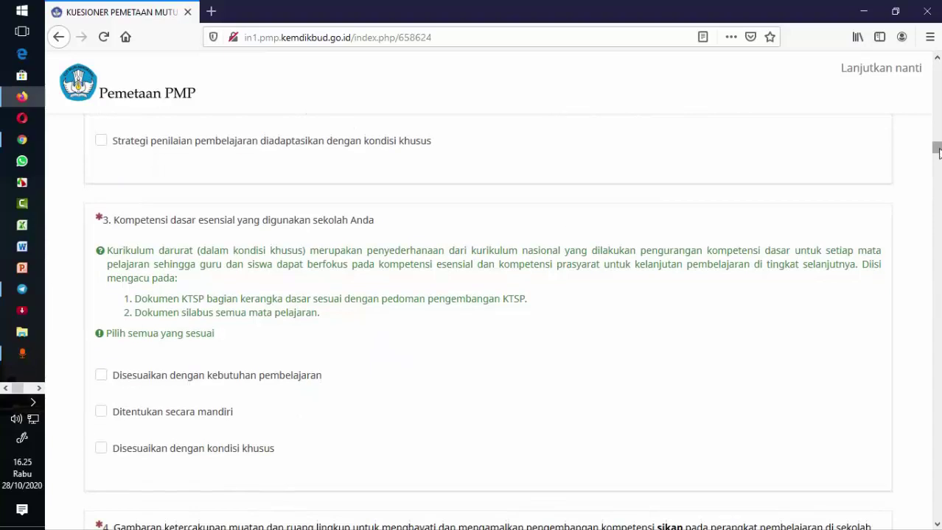
- Return to the page top, close the questionnaire's Firefox window, and bring up the Start menu
{"action": "left_click_drag", "start_coordinate": [938, 151], "coordinate": [936, 70]}
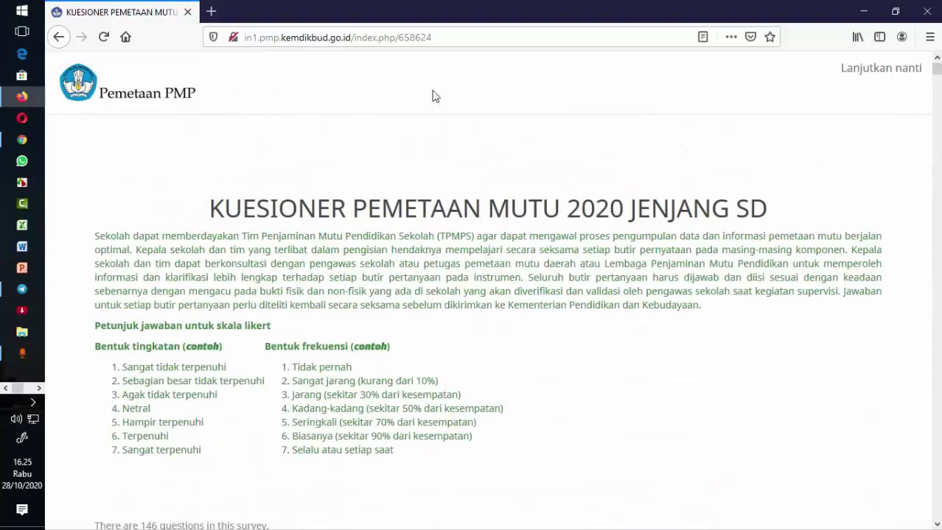
{"action": "left_click", "coordinate": [930, 10]}
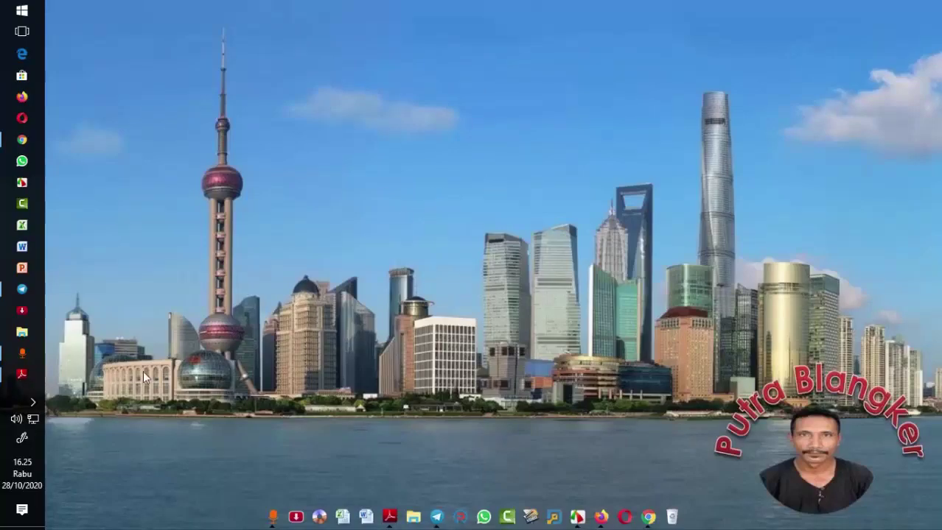
{"action": "left_click", "coordinate": [21, 12]}
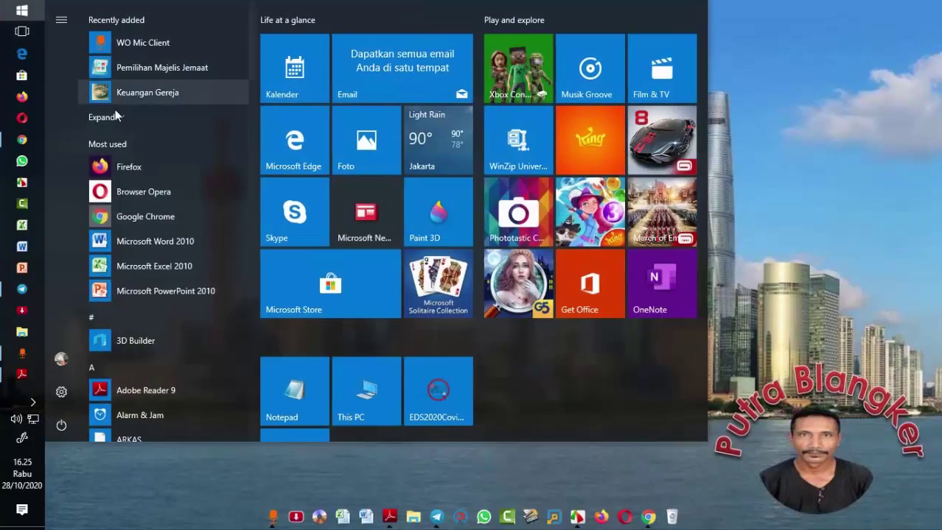
- Restart Windows from the Start menu's Power options
{"action": "left_click", "coordinate": [63, 424]}
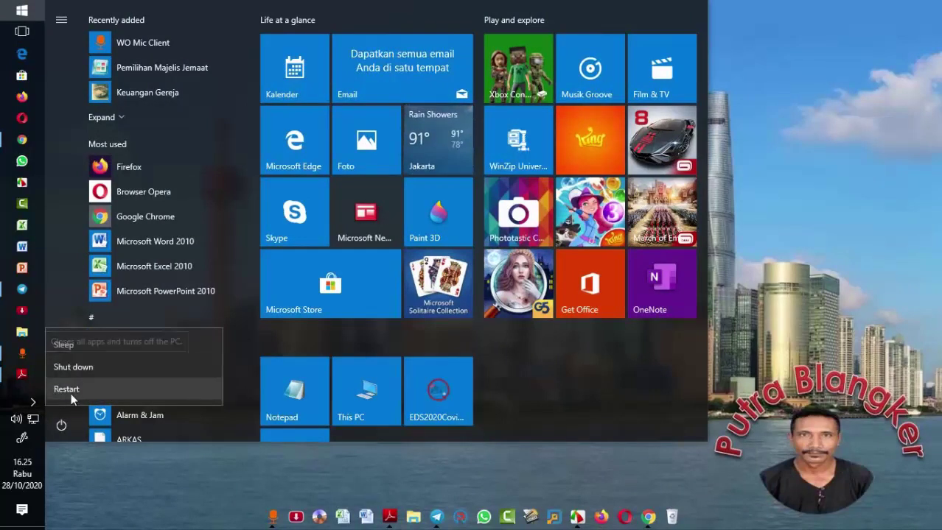
{"action": "left_click", "coordinate": [127, 388]}
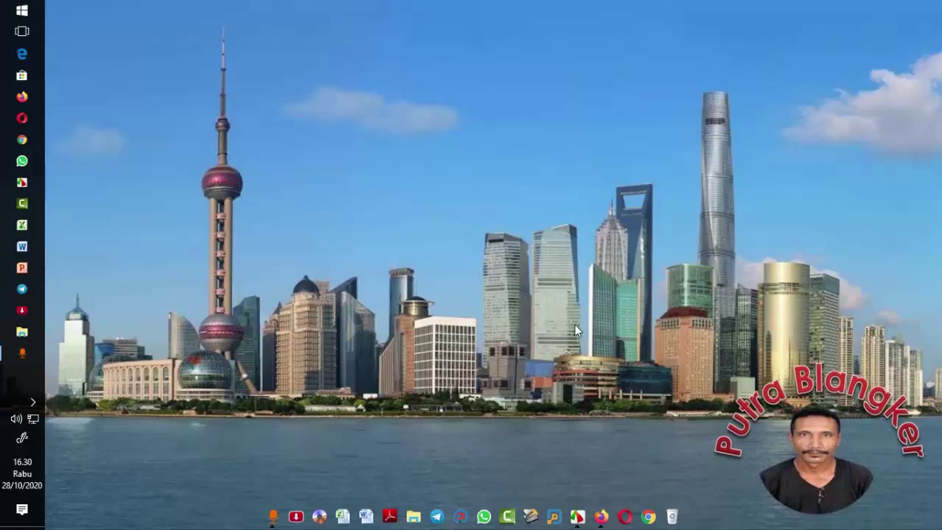
- Launch Firefox, decline the default-browser prompt, and open the in1.pmp.kemdikbud site tile
{"action": "left_click", "coordinate": [602, 508]}
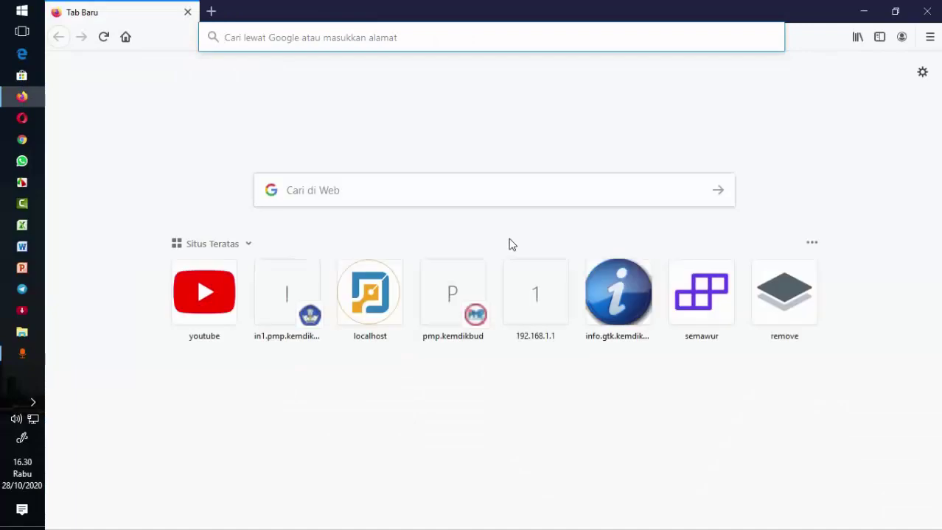
{"action": "left_click", "coordinate": [589, 294]}
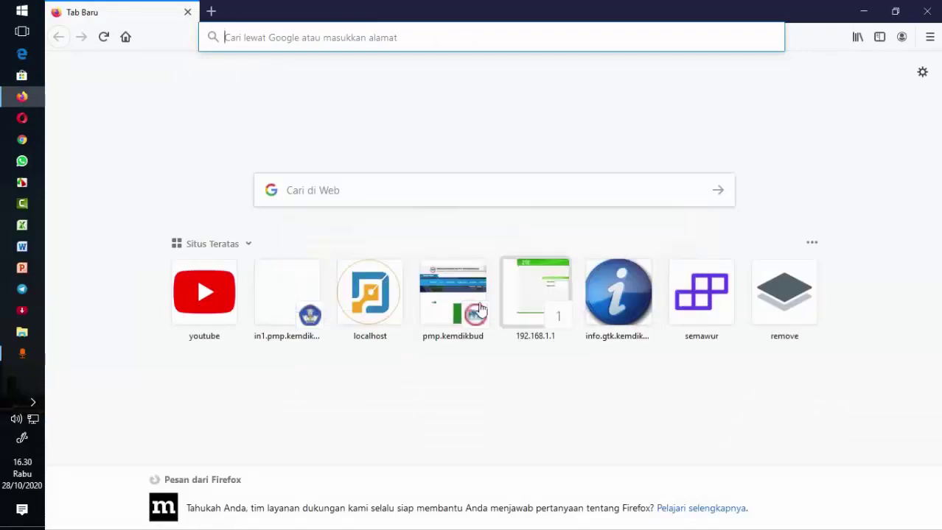
{"action": "left_click", "coordinate": [267, 298]}
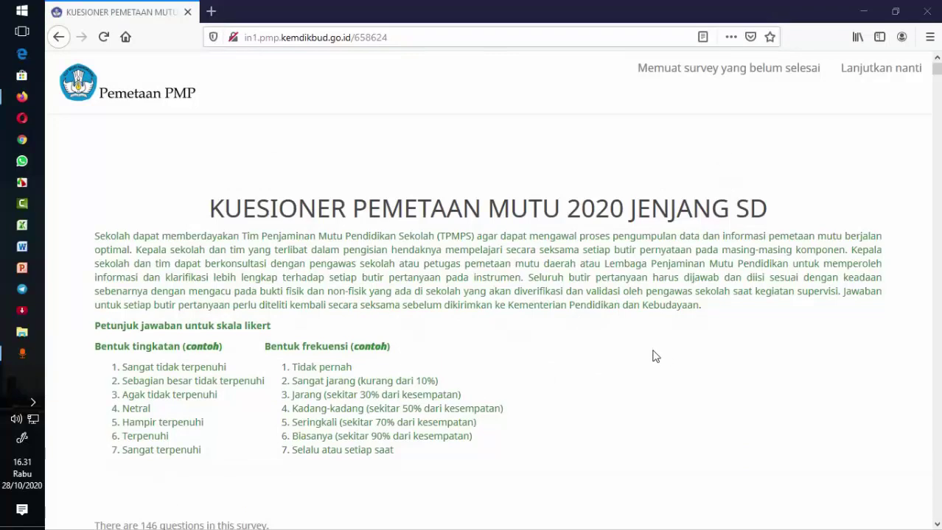
{"action": "scroll", "coordinate": [651, 355], "scroll_direction": "down", "scroll_amount": 3}
{"action": "scroll", "coordinate": [650, 354], "scroll_direction": "up", "scroll_amount": 3}
{"action": "scroll", "coordinate": [651, 355], "scroll_direction": "down", "scroll_amount": 7}
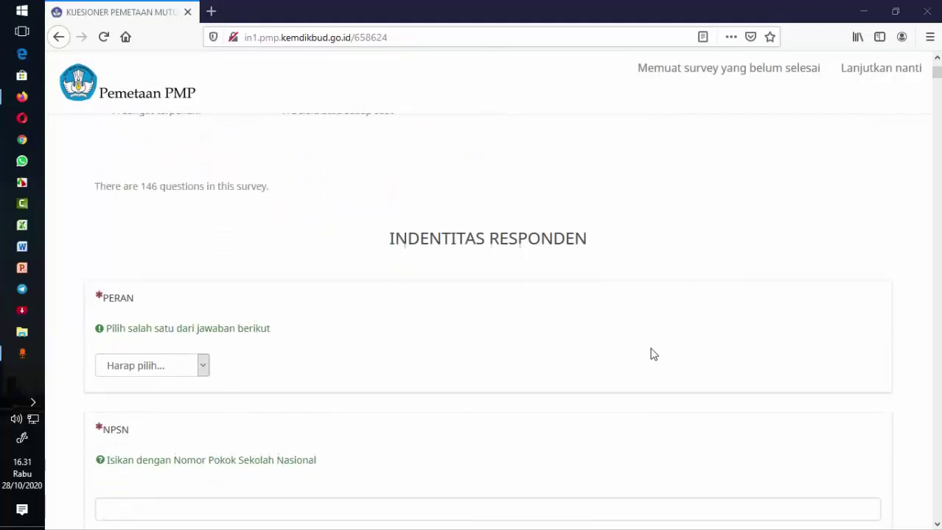
{"action": "scroll", "coordinate": [652, 355], "scroll_direction": "down", "scroll_amount": 2}
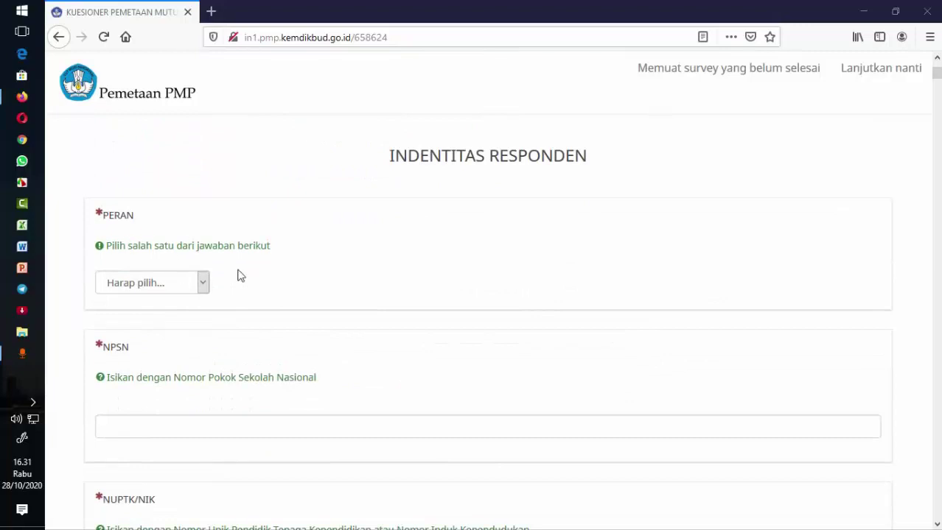
{"action": "scroll", "coordinate": [254, 274], "scroll_direction": "down", "scroll_amount": 2}
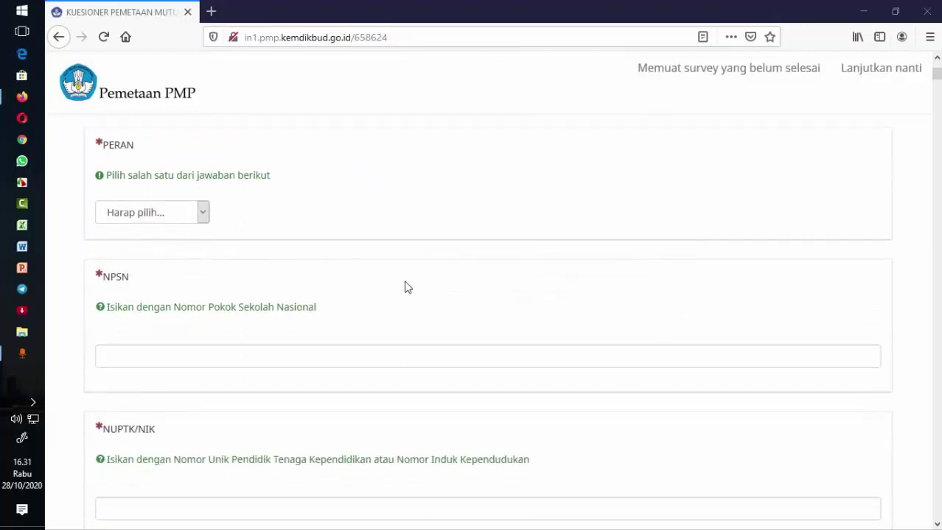
{"action": "scroll", "coordinate": [404, 287], "scroll_direction": "down", "scroll_amount": 4}
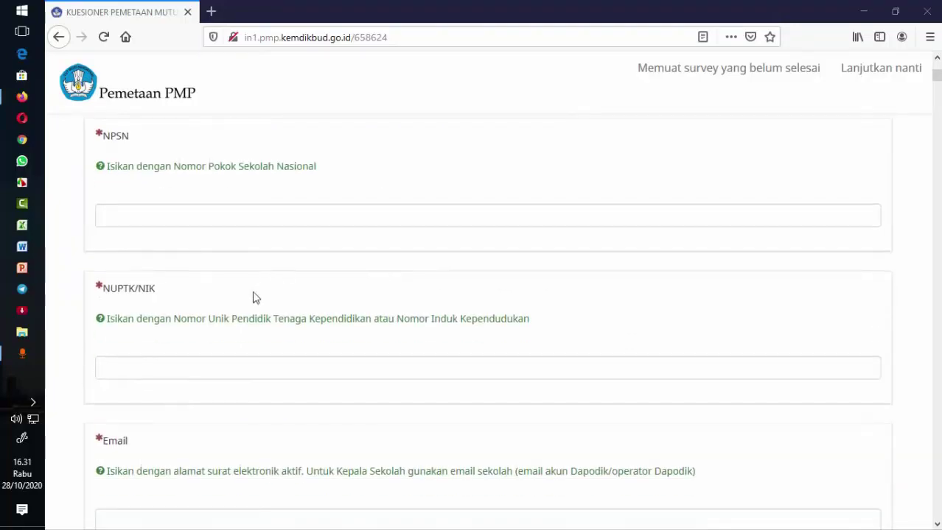
{"action": "scroll", "coordinate": [254, 297], "scroll_direction": "down", "scroll_amount": 4}
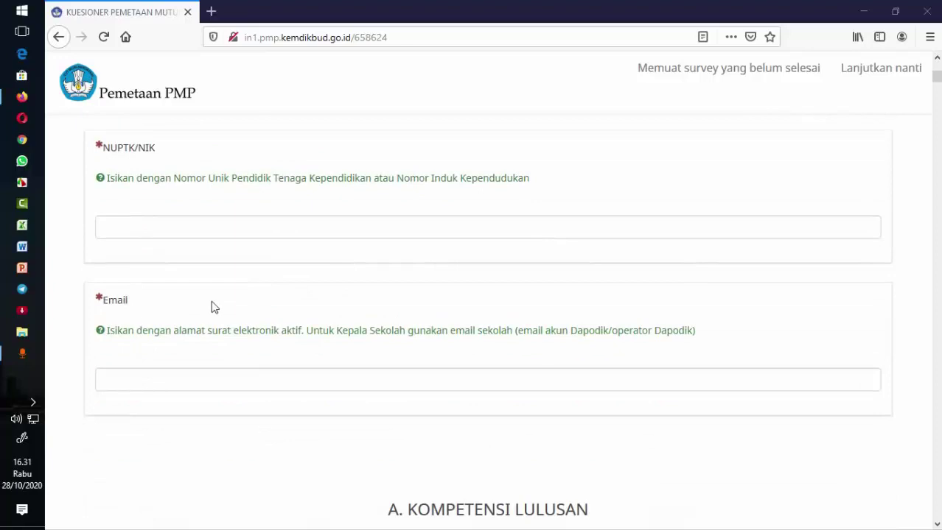
{"action": "scroll", "coordinate": [231, 308], "scroll_direction": "down", "scroll_amount": 6}
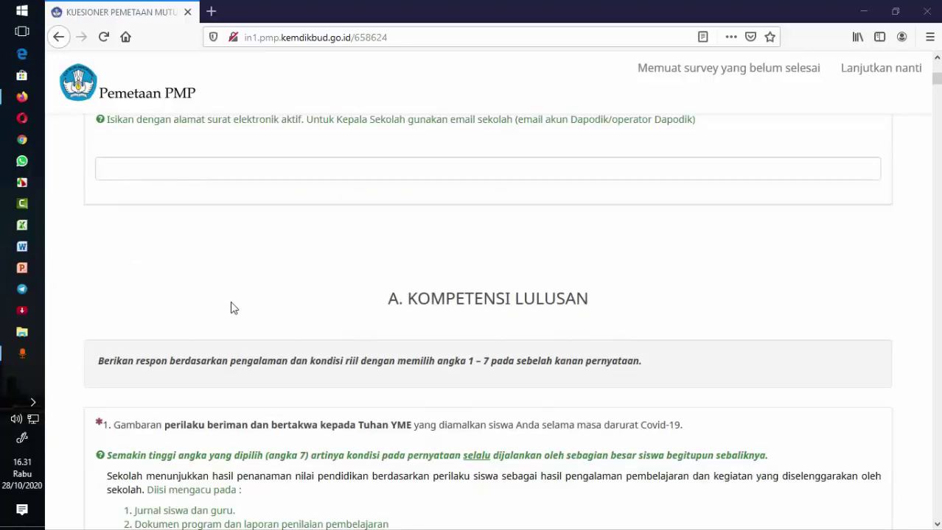
{"action": "scroll", "coordinate": [392, 280], "scroll_direction": "down", "scroll_amount": 2}
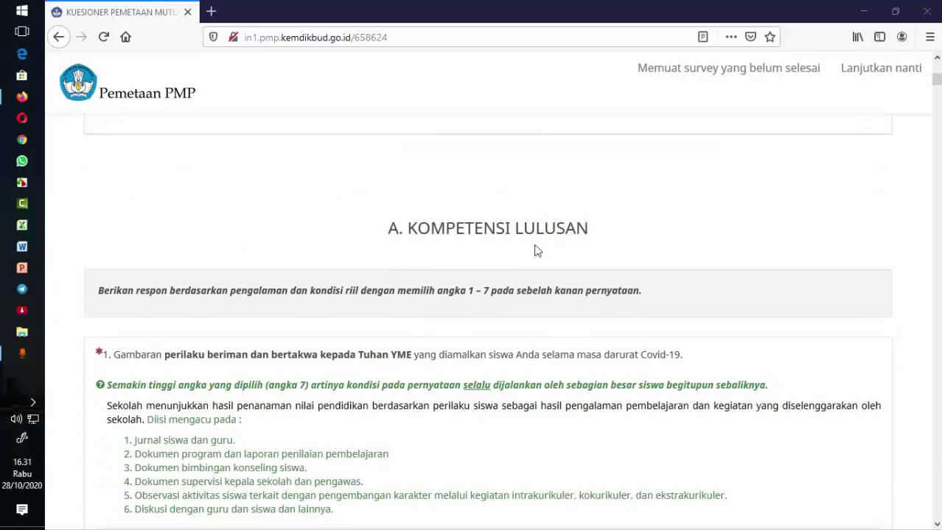
{"action": "scroll", "coordinate": [540, 266], "scroll_direction": "down", "scroll_amount": 6}
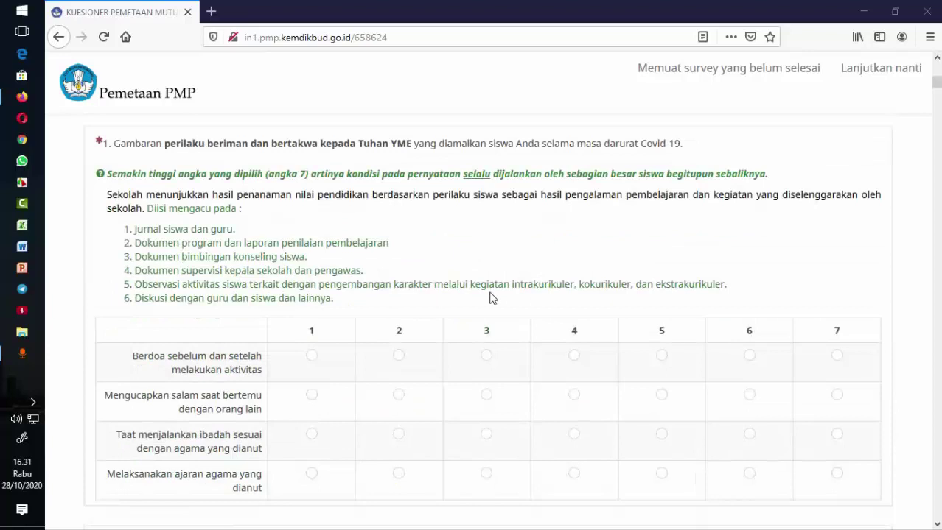
{"action": "scroll", "coordinate": [492, 298], "scroll_direction": "down", "scroll_amount": 12}
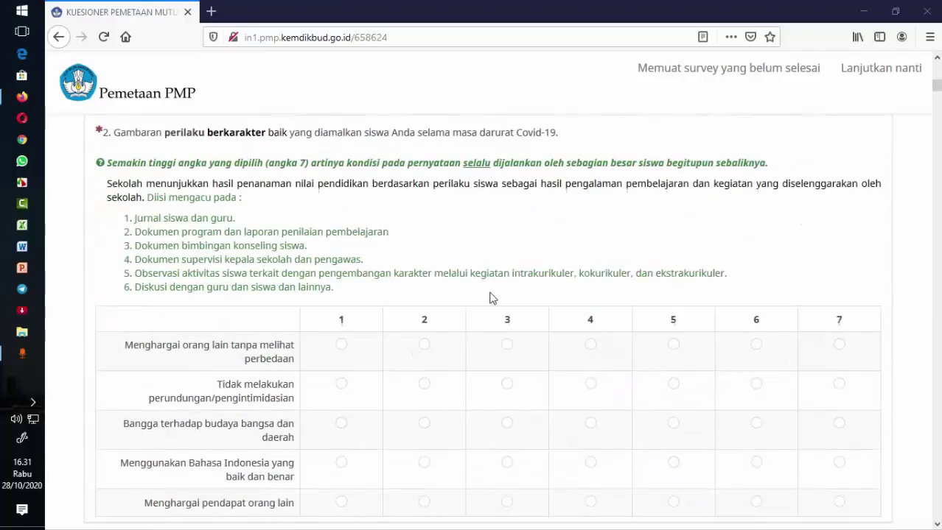
{"action": "scroll", "coordinate": [492, 298], "scroll_direction": "down", "scroll_amount": 16}
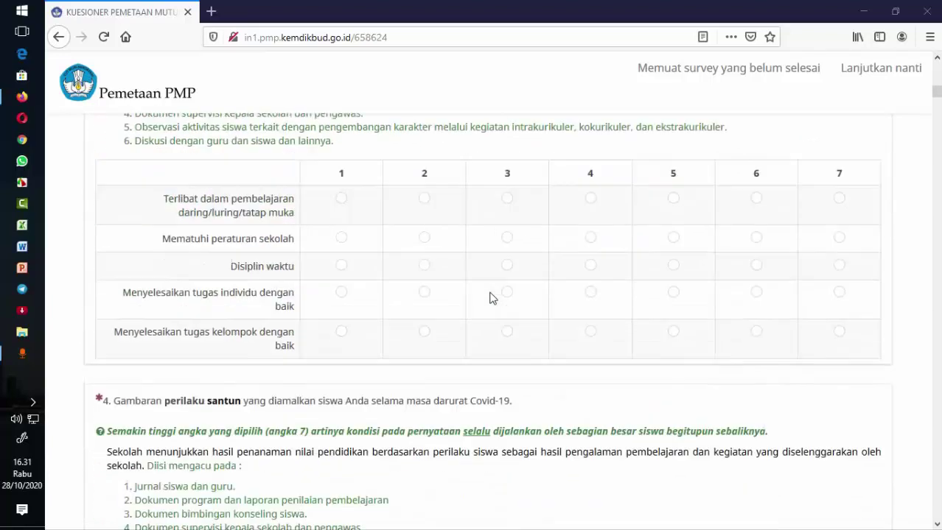
{"action": "scroll", "coordinate": [492, 297], "scroll_direction": "down", "scroll_amount": 16}
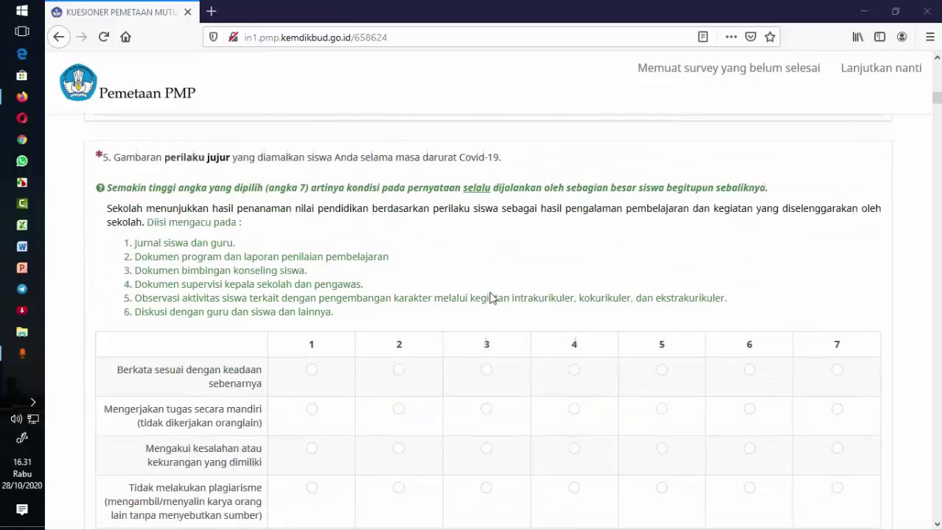
{"action": "scroll", "coordinate": [492, 298], "scroll_direction": "down", "scroll_amount": 16}
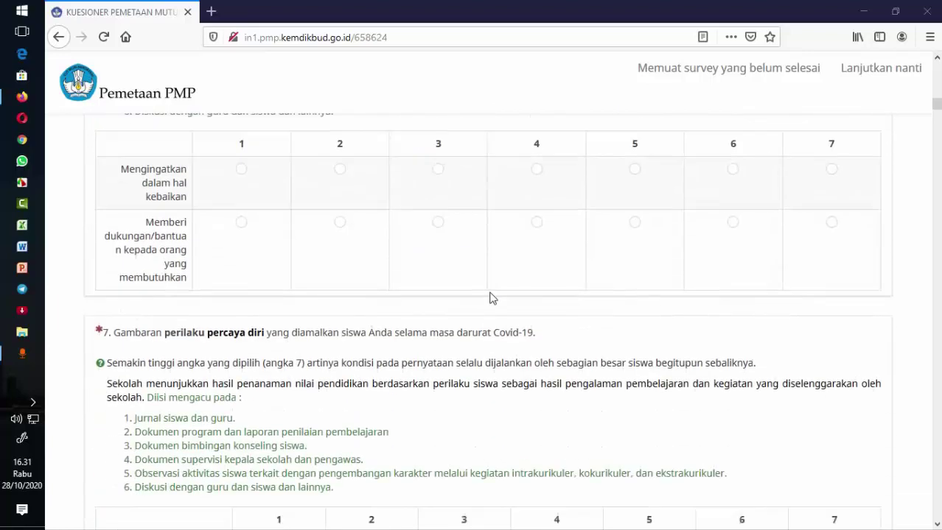
{"action": "scroll", "coordinate": [492, 298], "scroll_direction": "down", "scroll_amount": 16}
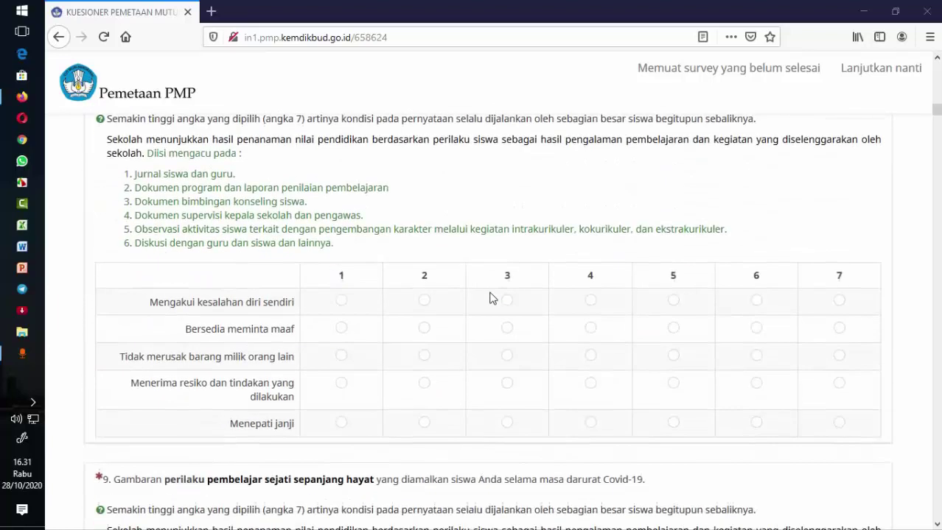
{"action": "scroll", "coordinate": [492, 298], "scroll_direction": "down", "scroll_amount": 15}
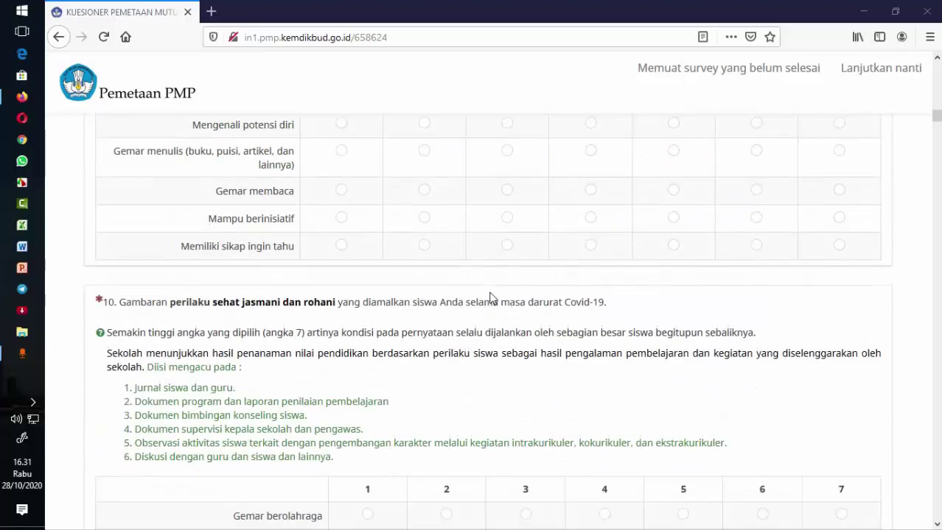
{"action": "scroll", "coordinate": [492, 298], "scroll_direction": "down", "scroll_amount": 12}
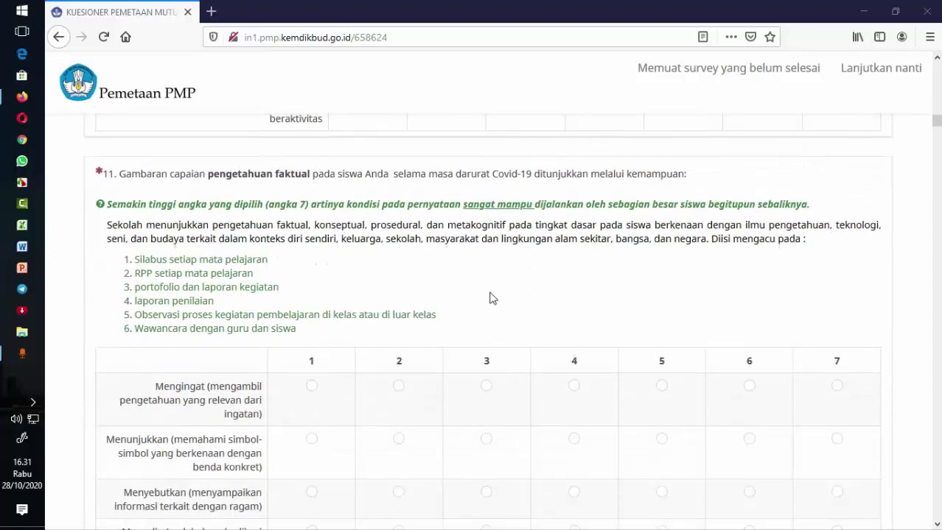
{"action": "scroll", "coordinate": [492, 297], "scroll_direction": "down", "scroll_amount": 6}
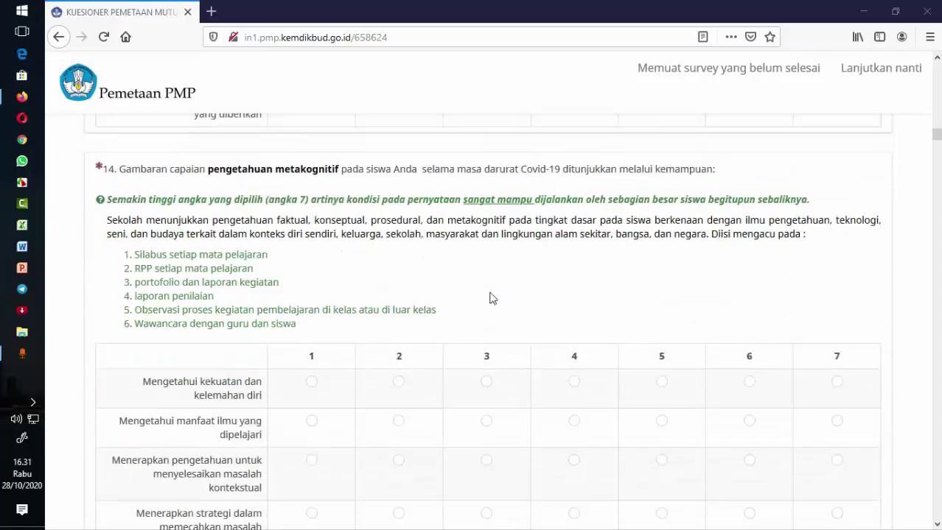
{"action": "scroll", "coordinate": [493, 298], "scroll_direction": "down", "scroll_amount": 10}
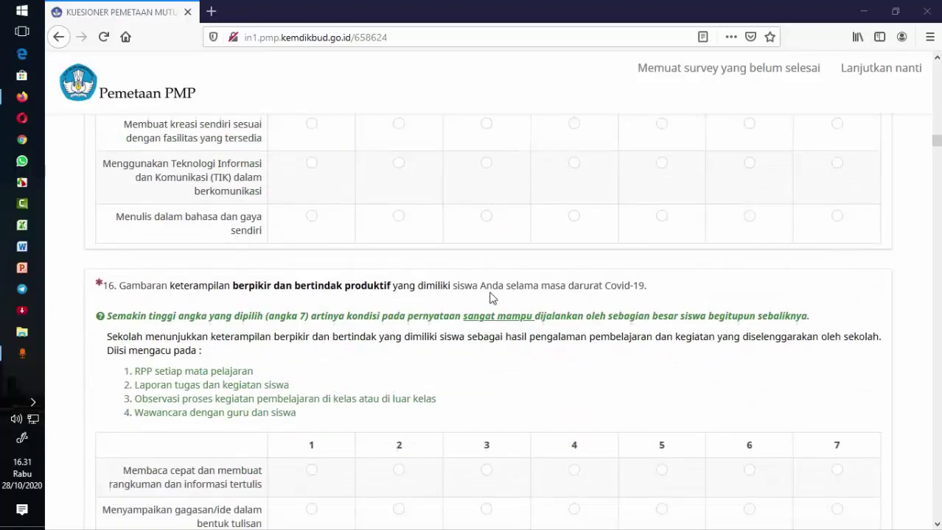
{"action": "scroll", "coordinate": [492, 297], "scroll_direction": "down", "scroll_amount": 16}
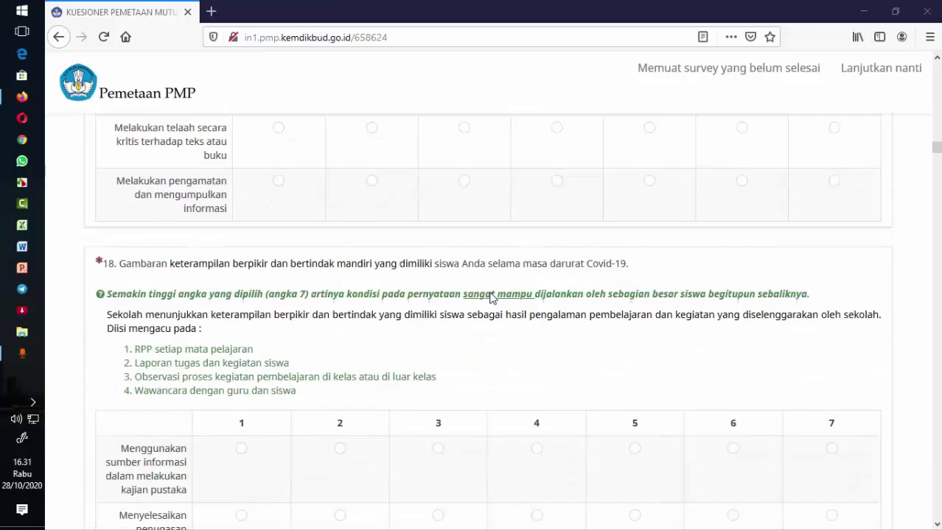
{"action": "scroll", "coordinate": [491, 293], "scroll_direction": "down", "scroll_amount": 20}
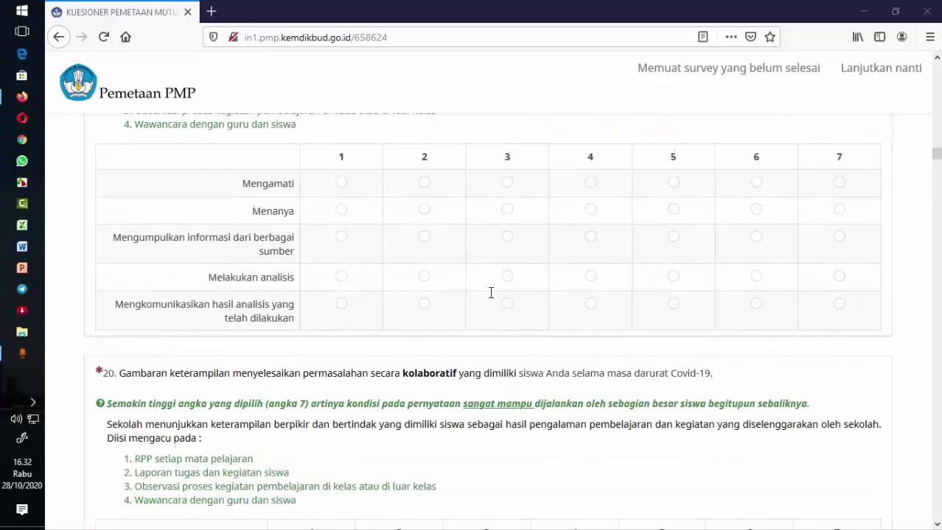
{"action": "scroll", "coordinate": [491, 294], "scroll_direction": "down", "scroll_amount": 18}
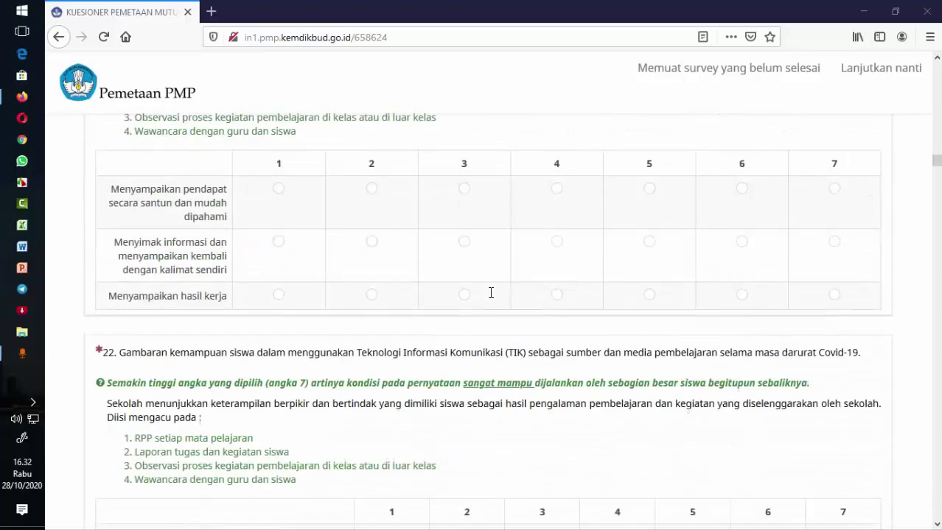
{"action": "scroll", "coordinate": [491, 293], "scroll_direction": "down", "scroll_amount": 5}
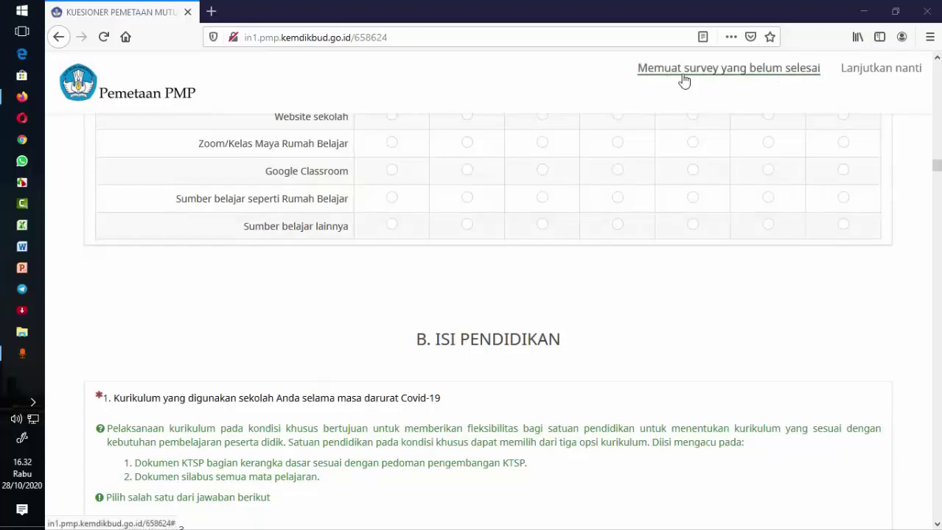
- Load the unfinished survey using saved name 'Kepala sekolah' and its saved password
{"action": "left_click", "coordinate": [752, 74]}
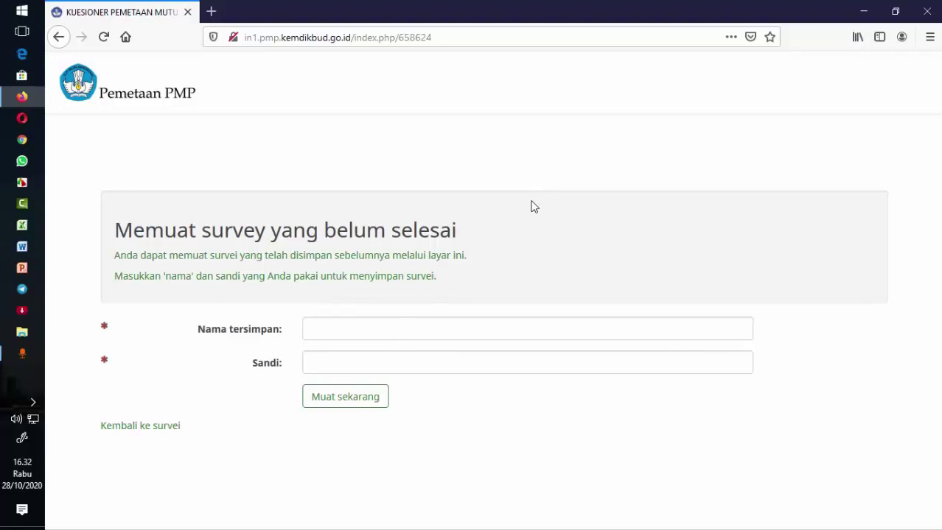
{"action": "left_click", "coordinate": [397, 326]}
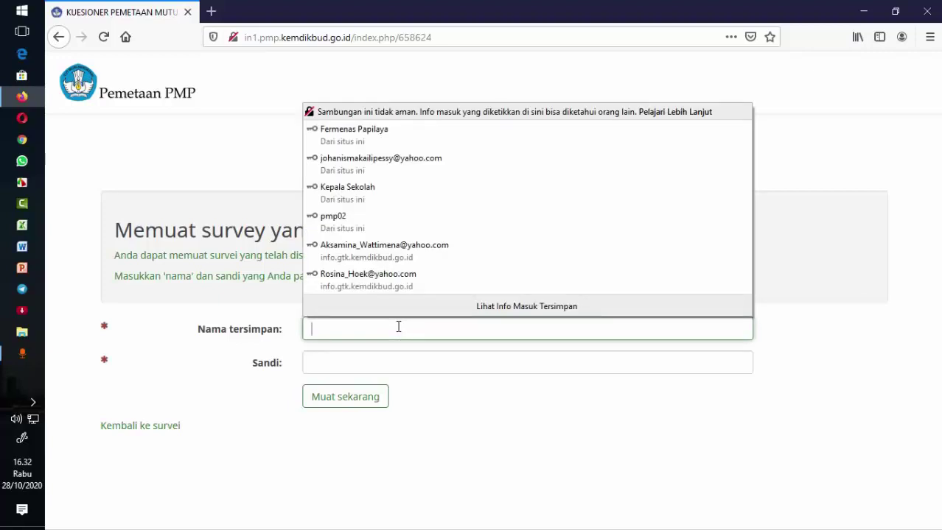
{"action": "type", "text": "Kepala"}
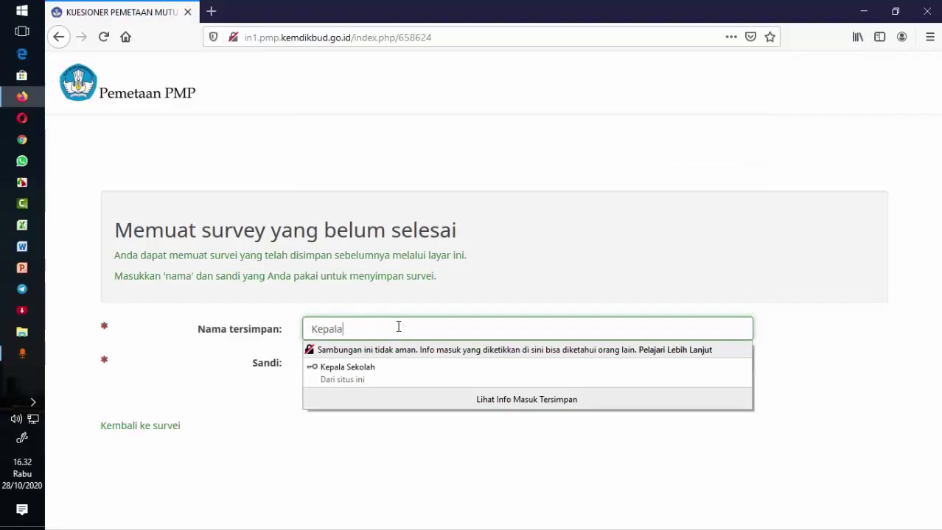
{"action": "type", "text": "sekolah"}
{"action": "left_click", "coordinate": [915, 351]}
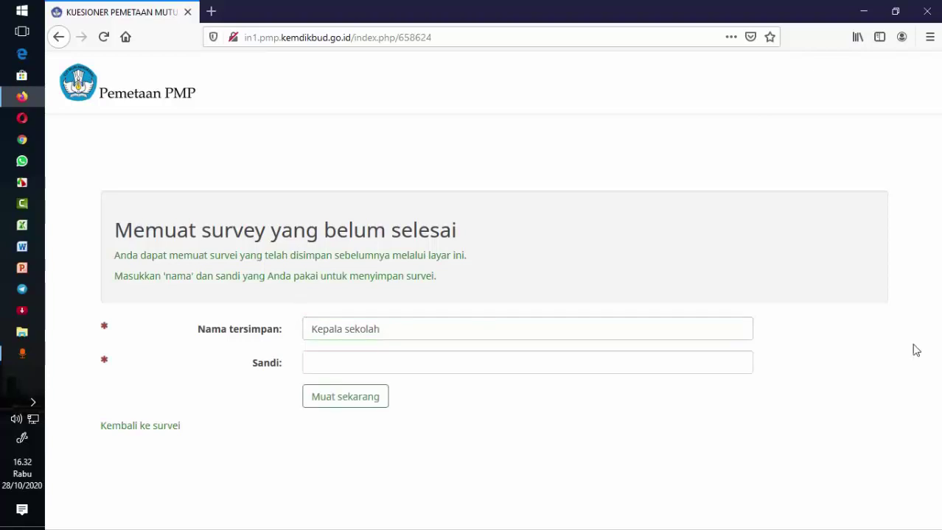
{"action": "left_click", "coordinate": [593, 364]}
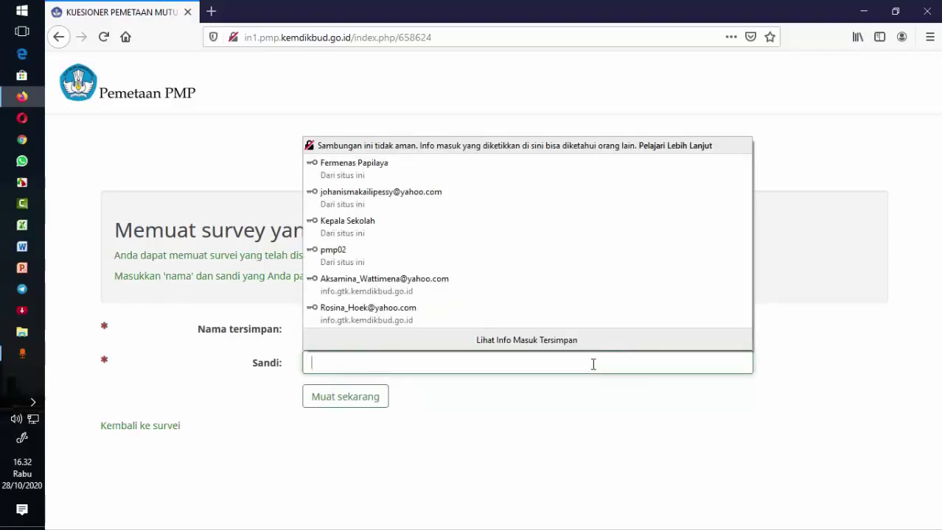
{"action": "type", "text": "1"}
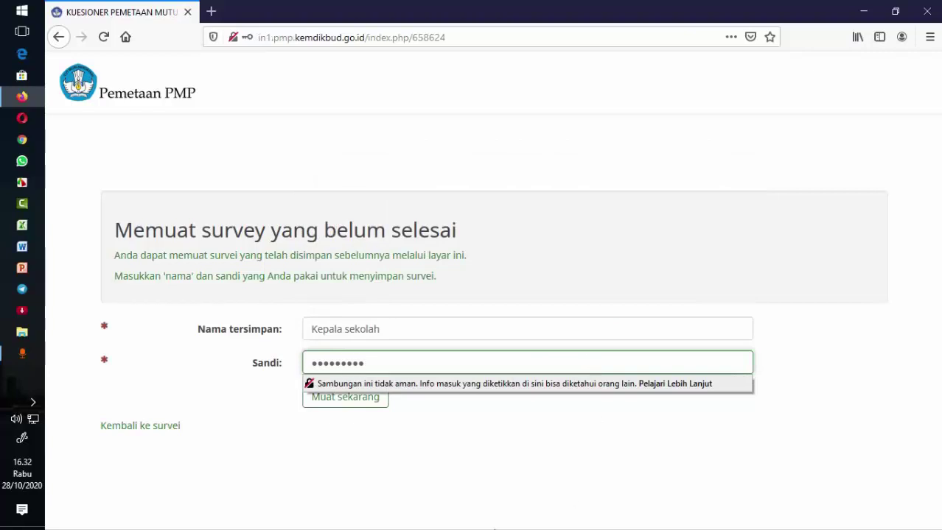
{"action": "left_click", "coordinate": [629, 426]}
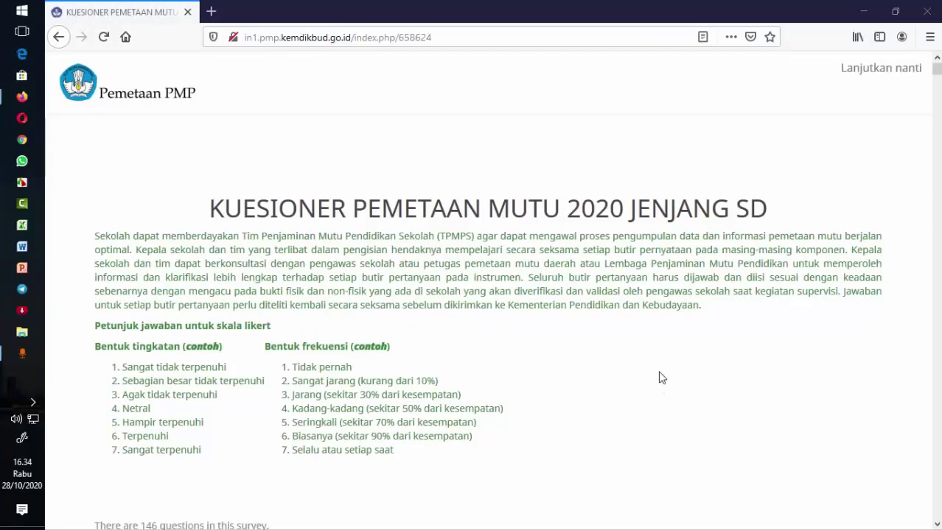
{"action": "scroll", "coordinate": [661, 377], "scroll_direction": "down", "scroll_amount": 5}
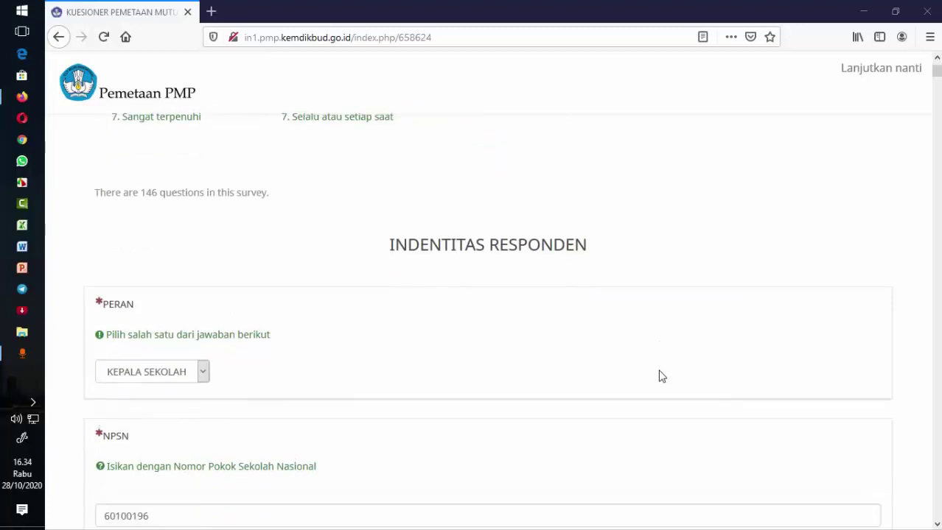
{"action": "scroll", "coordinate": [213, 357], "scroll_direction": "down", "scroll_amount": 2}
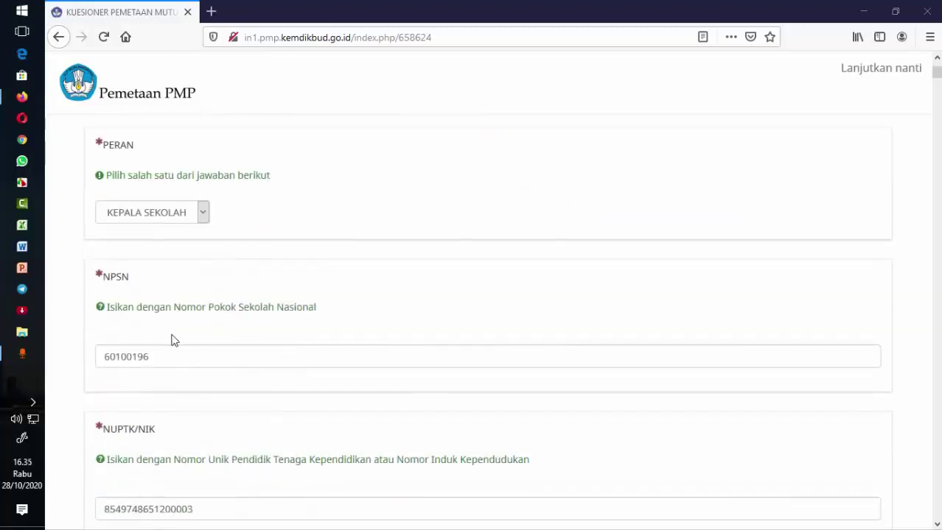
{"action": "scroll", "coordinate": [222, 411], "scroll_direction": "down", "scroll_amount": 2}
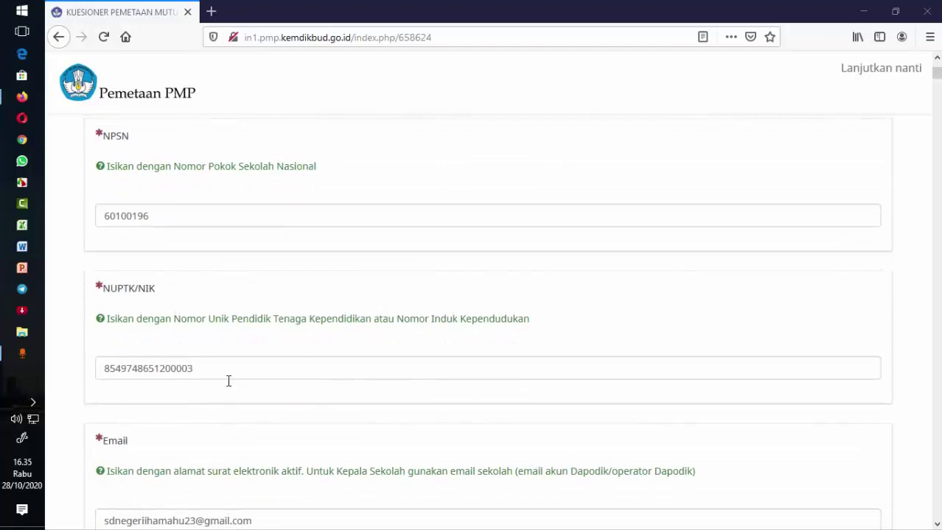
{"action": "scroll", "coordinate": [223, 372], "scroll_direction": "down", "scroll_amount": 2}
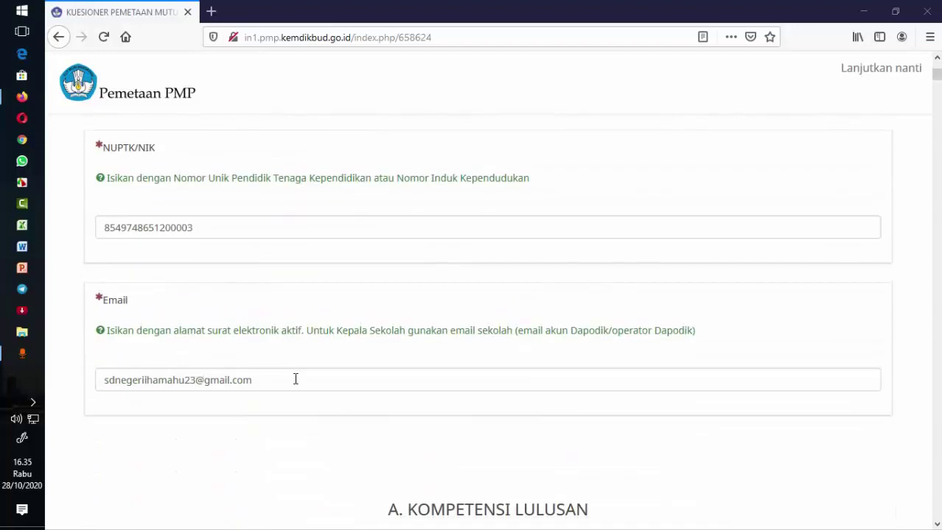
{"action": "scroll", "coordinate": [296, 380], "scroll_direction": "down", "scroll_amount": 4}
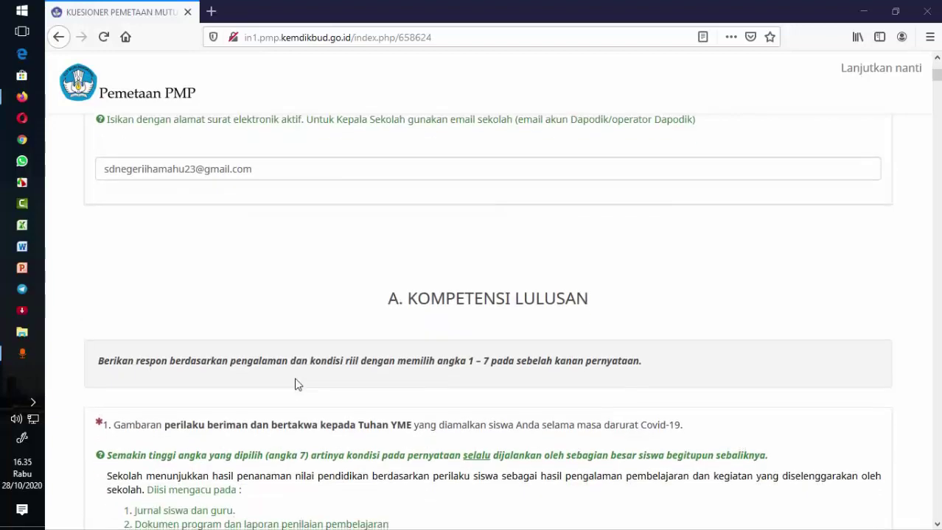
- Scroll through Section A's restored ratings for questions 10–22 down to the B. ISI PENDIDIKAN heading
{"action": "scroll", "coordinate": [296, 384], "scroll_direction": "down", "scroll_amount": 4}
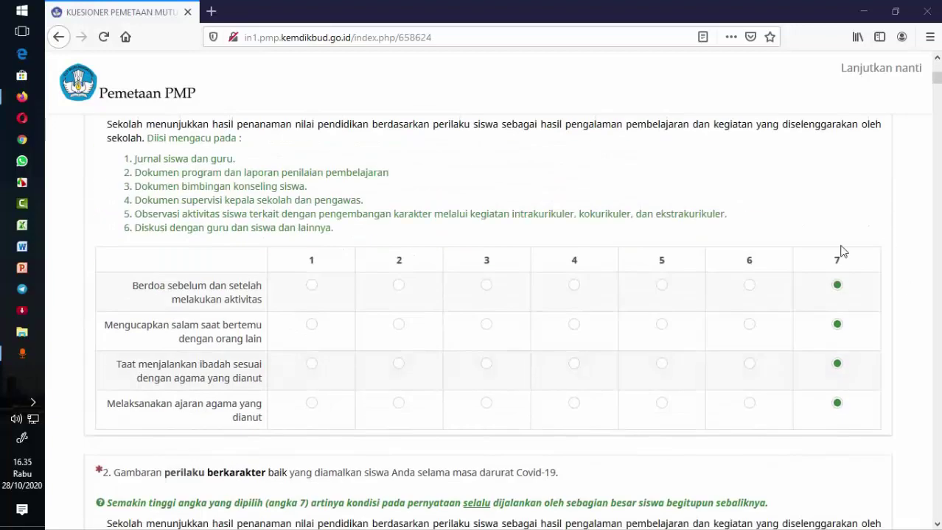
{"action": "scroll", "coordinate": [833, 356], "scroll_direction": "down", "scroll_amount": 5}
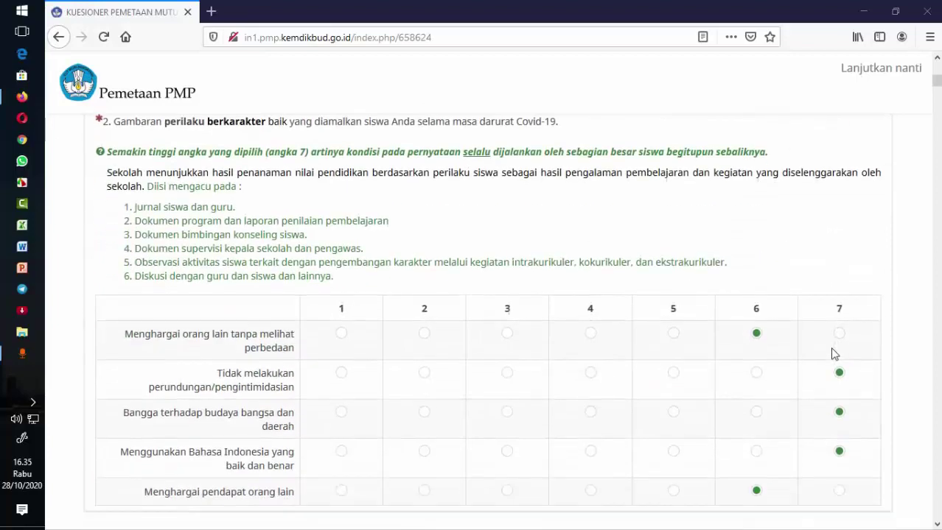
{"action": "scroll", "coordinate": [832, 355], "scroll_direction": "down", "scroll_amount": 8}
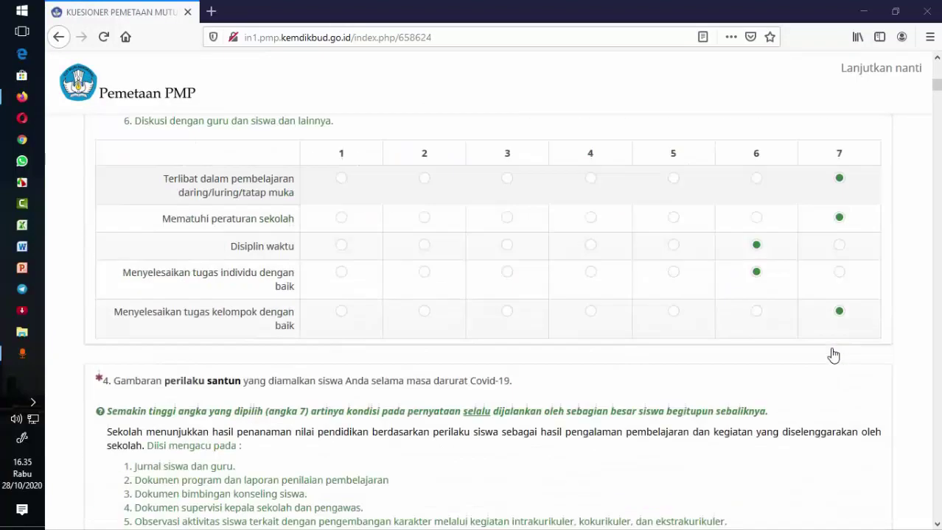
{"action": "scroll", "coordinate": [832, 356], "scroll_direction": "down", "scroll_amount": 6}
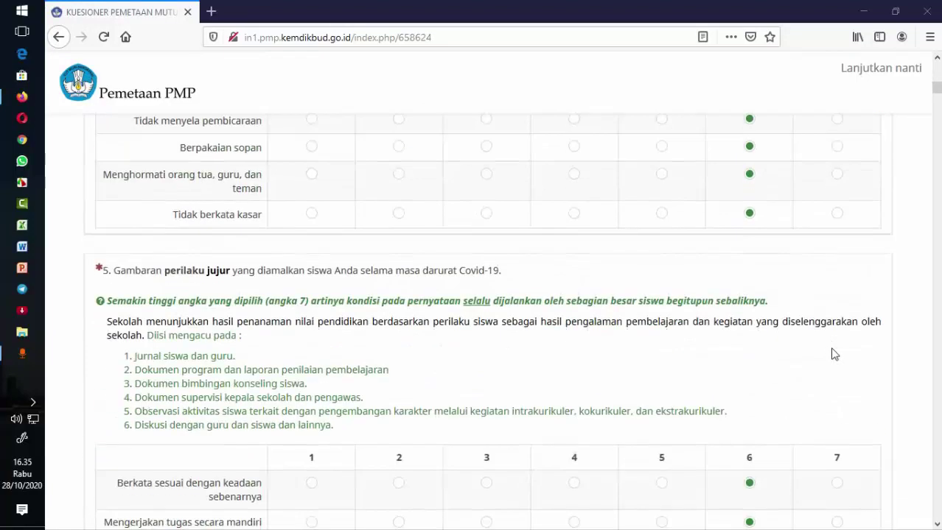
{"action": "scroll", "coordinate": [833, 355], "scroll_direction": "down", "scroll_amount": 6}
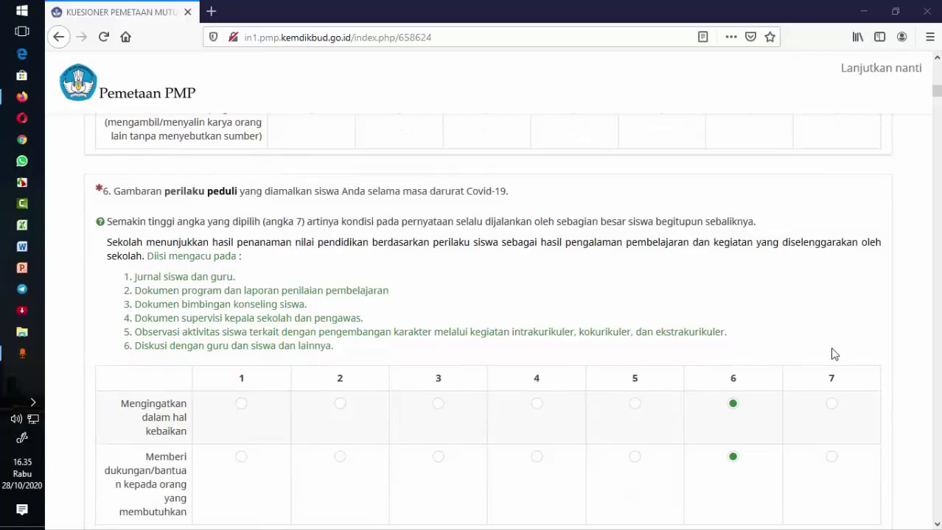
{"action": "scroll", "coordinate": [832, 355], "scroll_direction": "down", "scroll_amount": 5}
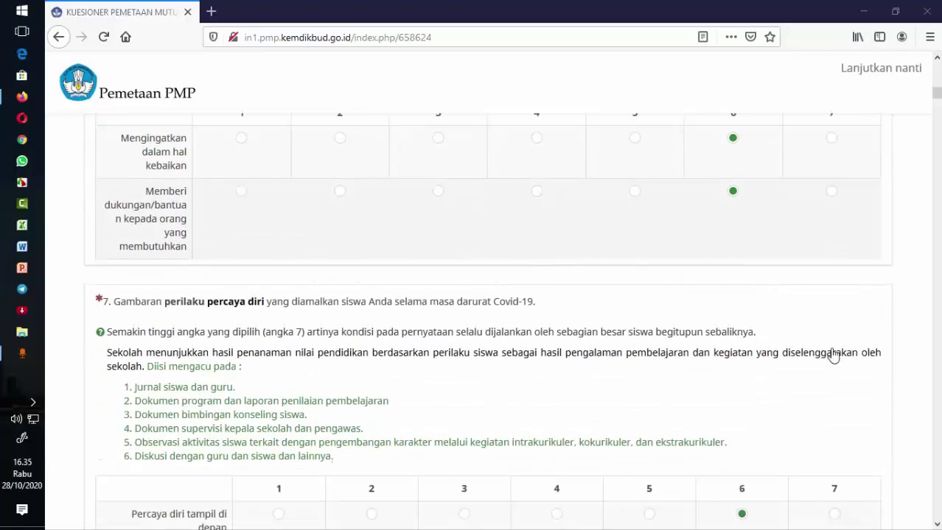
{"action": "scroll", "coordinate": [833, 356], "scroll_direction": "down", "scroll_amount": 7}
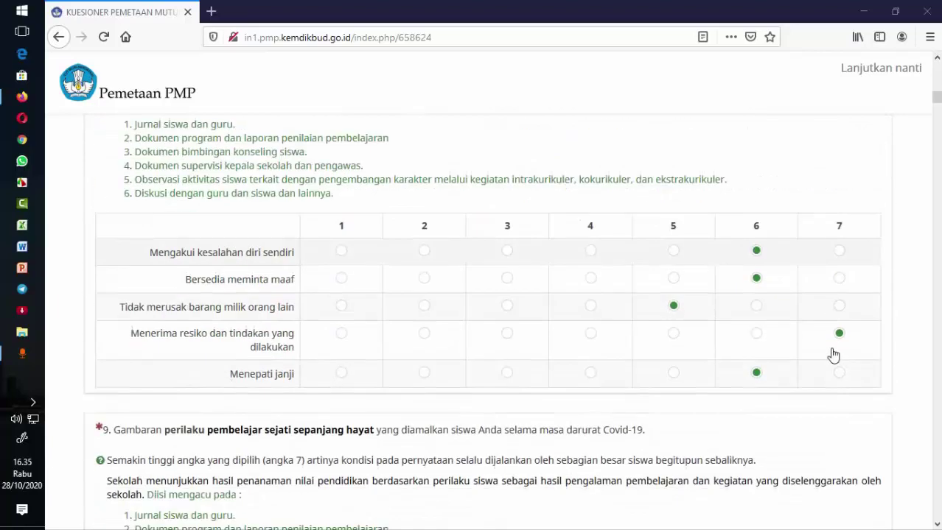
{"action": "scroll", "coordinate": [833, 356], "scroll_direction": "down", "scroll_amount": 10}
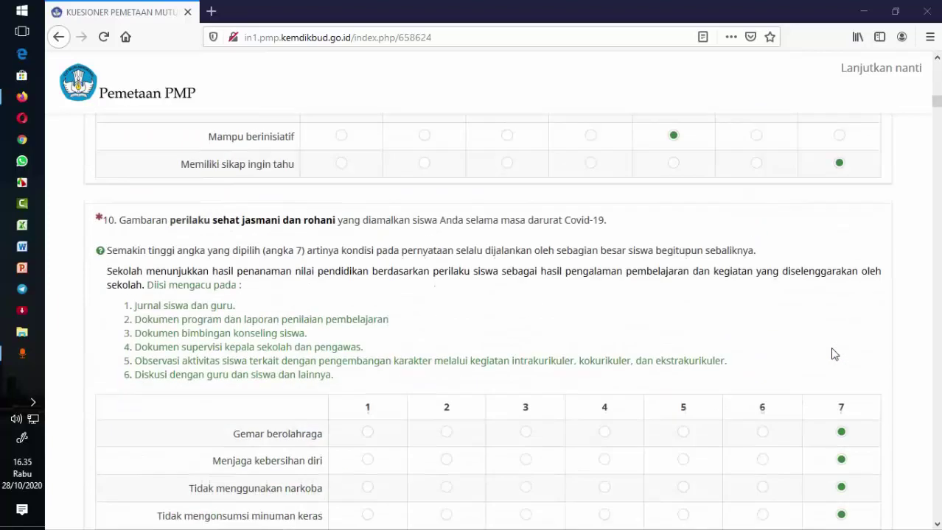
{"action": "scroll", "coordinate": [832, 355], "scroll_direction": "down", "scroll_amount": 8}
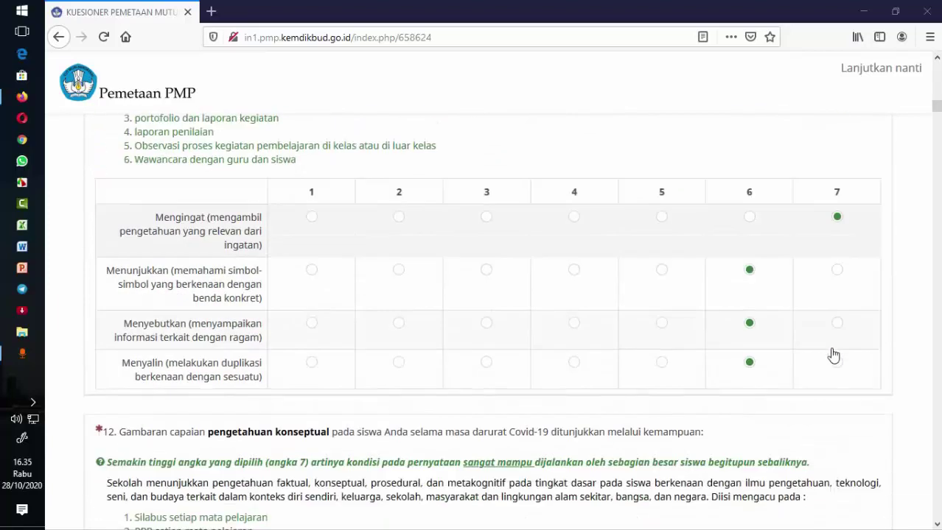
{"action": "scroll", "coordinate": [833, 356], "scroll_direction": "down", "scroll_amount": 10}
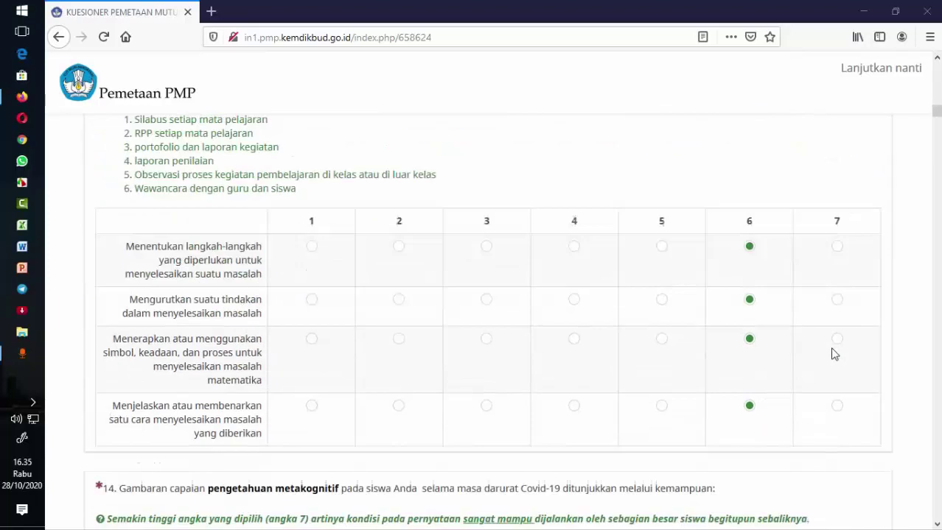
{"action": "scroll", "coordinate": [833, 353], "scroll_direction": "down", "scroll_amount": 9}
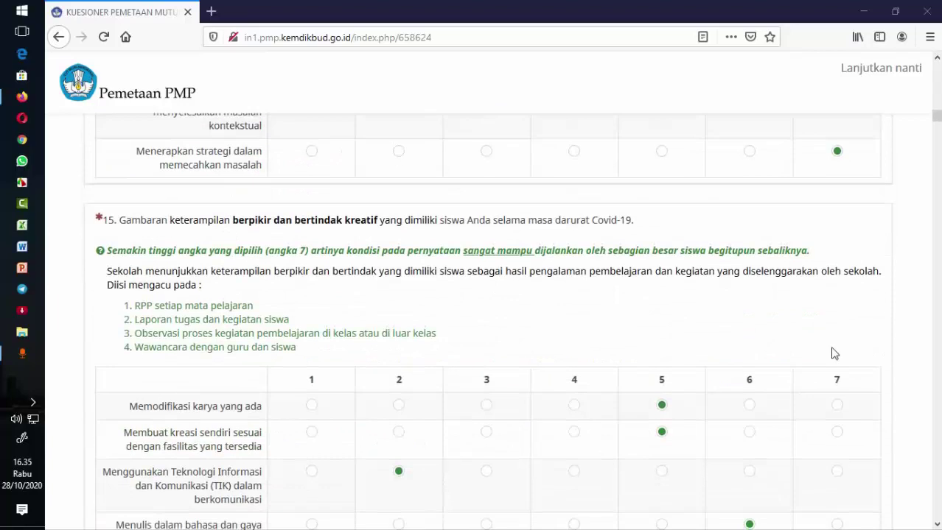
{"action": "scroll", "coordinate": [833, 354], "scroll_direction": "down", "scroll_amount": 9}
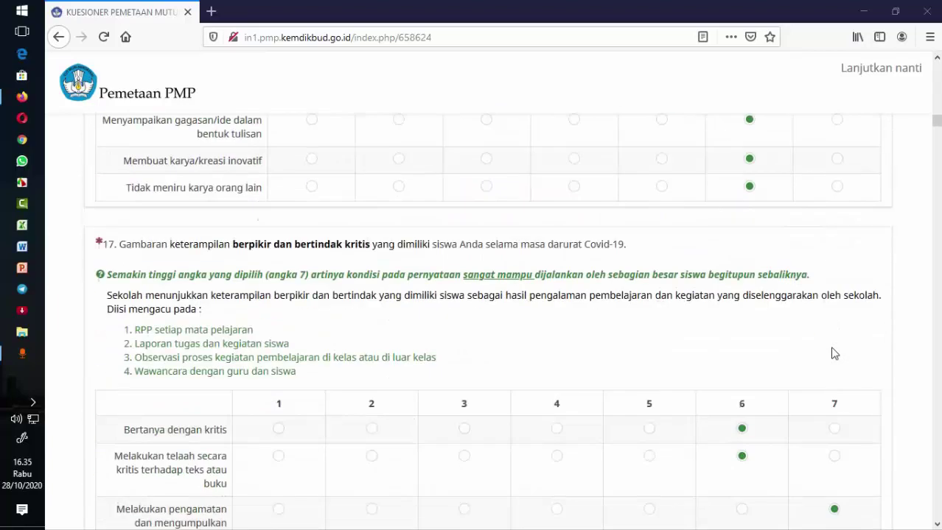
{"action": "scroll", "coordinate": [832, 353], "scroll_direction": "down", "scroll_amount": 9}
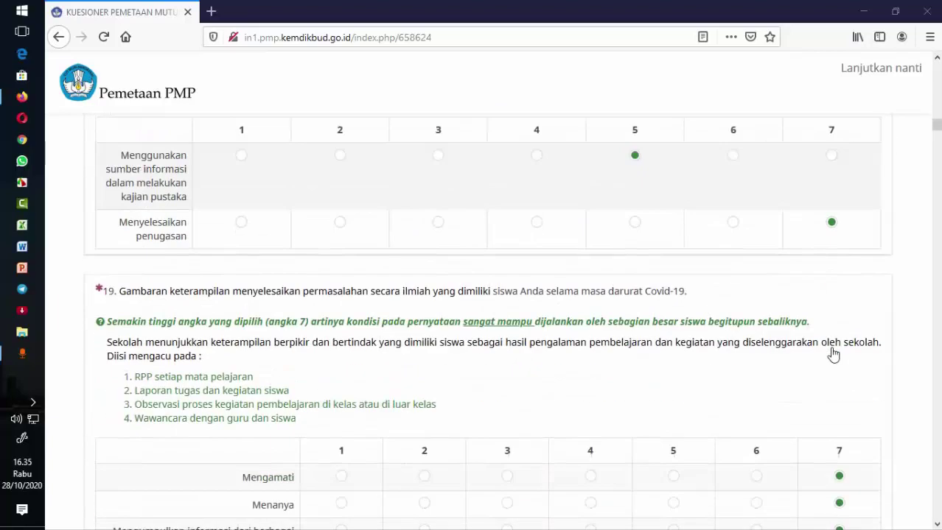
{"action": "scroll", "coordinate": [833, 354], "scroll_direction": "down", "scroll_amount": 9}
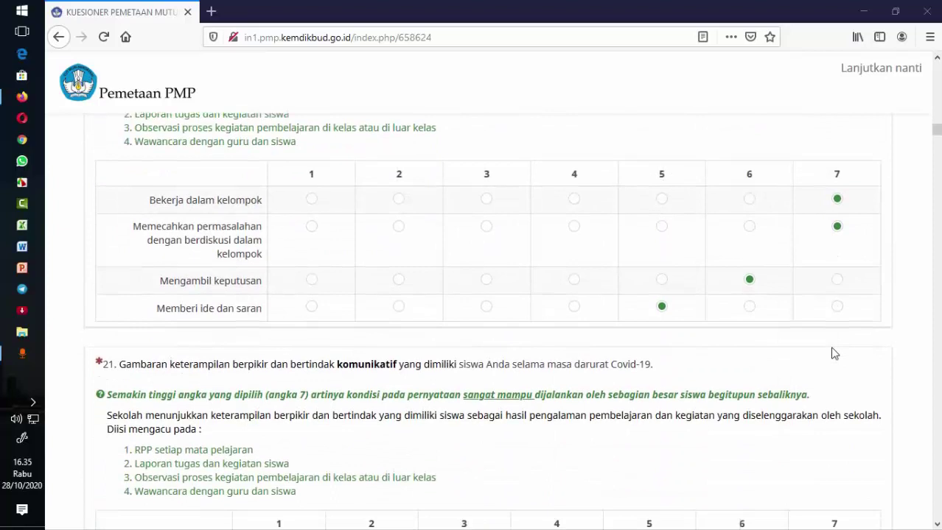
{"action": "scroll", "coordinate": [833, 353], "scroll_direction": "down", "scroll_amount": 3}
{"action": "scroll", "coordinate": [833, 350], "scroll_direction": "down", "scroll_amount": 5}
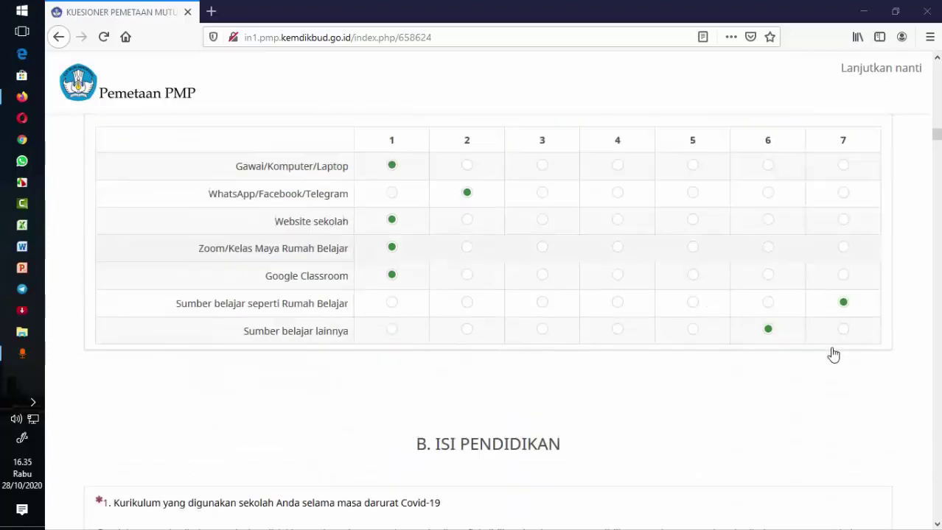
- Scroll through Section B questions 1 to 2c, confirming they remain blank, ending at 2b
{"action": "scroll", "coordinate": [832, 352], "scroll_direction": "down", "scroll_amount": 2}
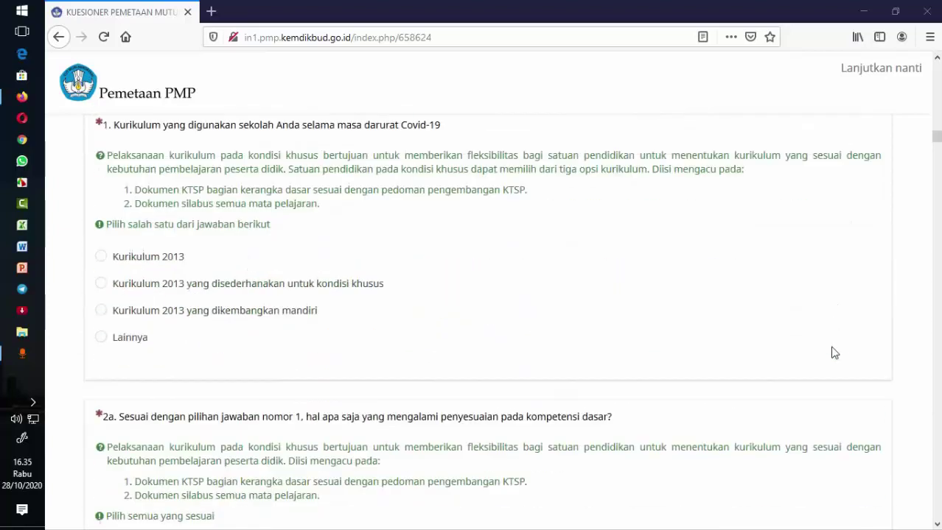
{"action": "scroll", "coordinate": [833, 353], "scroll_direction": "up", "scroll_amount": 6}
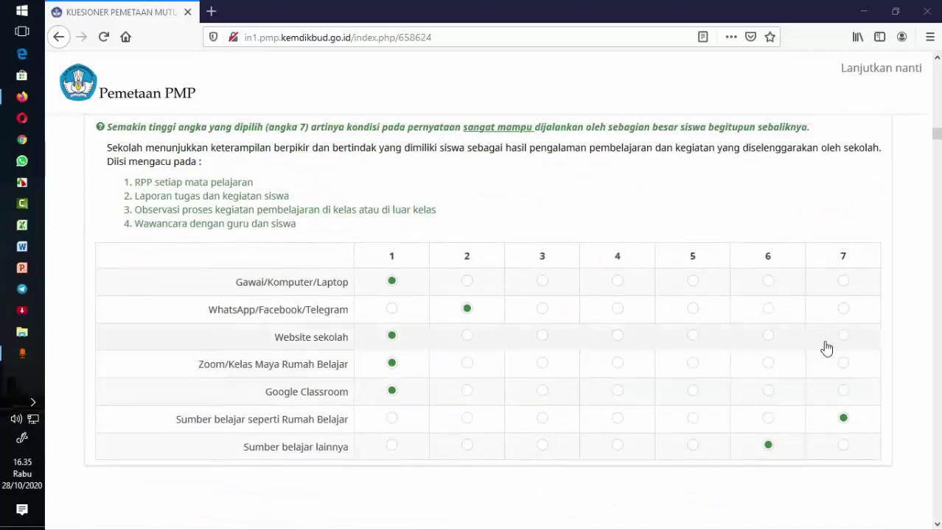
{"action": "scroll", "coordinate": [825, 344], "scroll_direction": "up", "scroll_amount": 3}
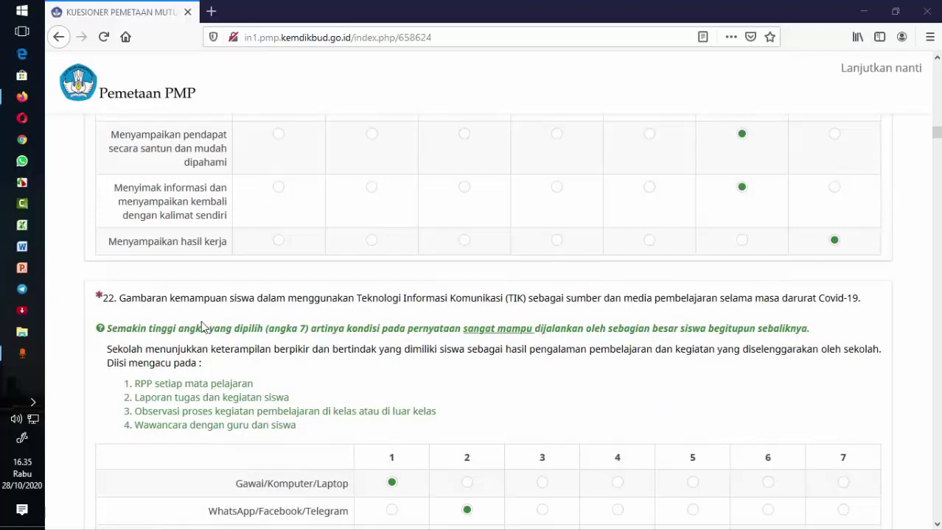
{"action": "scroll", "coordinate": [493, 330], "scroll_direction": "down", "scroll_amount": 5}
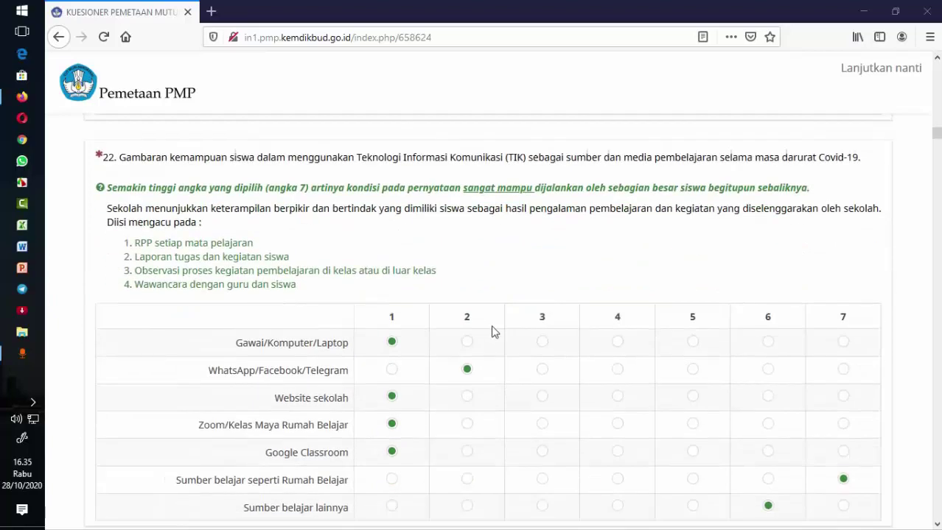
{"action": "scroll", "coordinate": [611, 310], "scroll_direction": "down", "scroll_amount": 2}
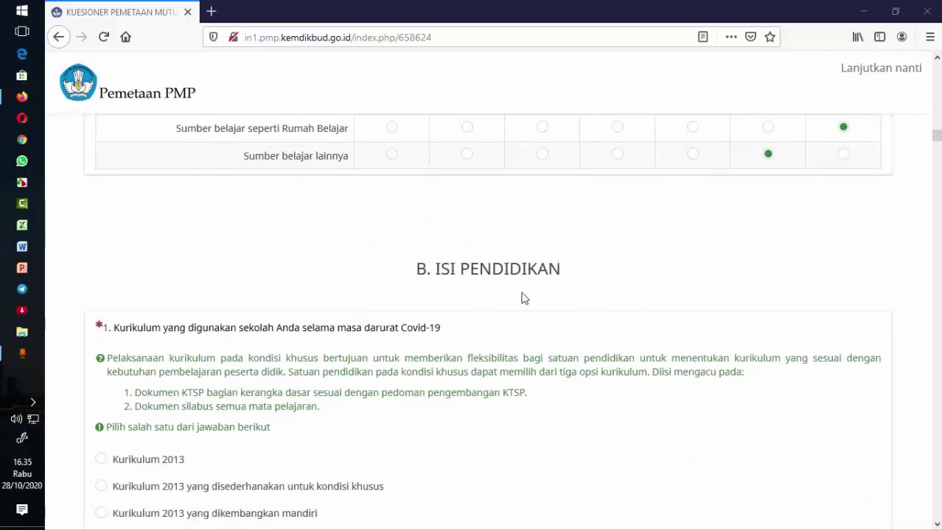
{"action": "scroll", "coordinate": [564, 290], "scroll_direction": "down", "scroll_amount": 2}
{"action": "scroll", "coordinate": [564, 290], "scroll_direction": "down", "scroll_amount": 2}
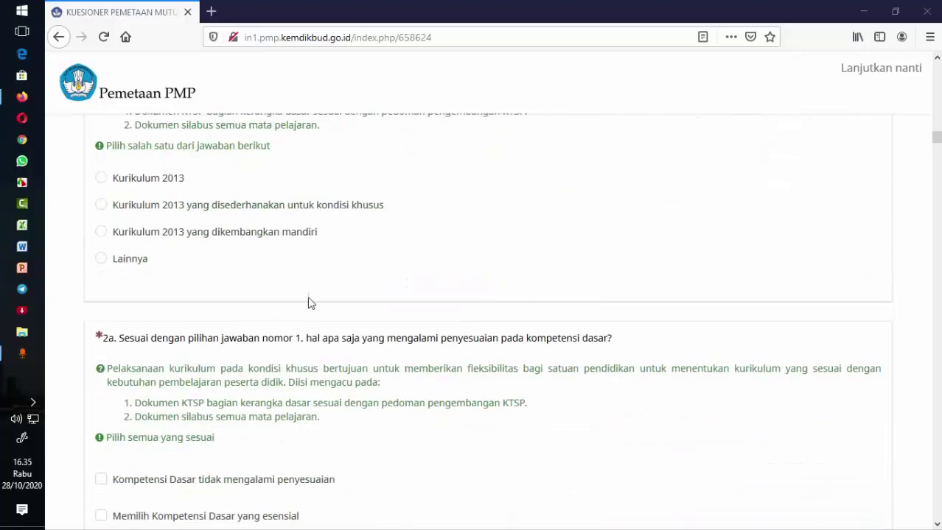
{"action": "scroll", "coordinate": [316, 309], "scroll_direction": "down", "scroll_amount": 4}
{"action": "scroll", "coordinate": [315, 311], "scroll_direction": "down", "scroll_amount": 6}
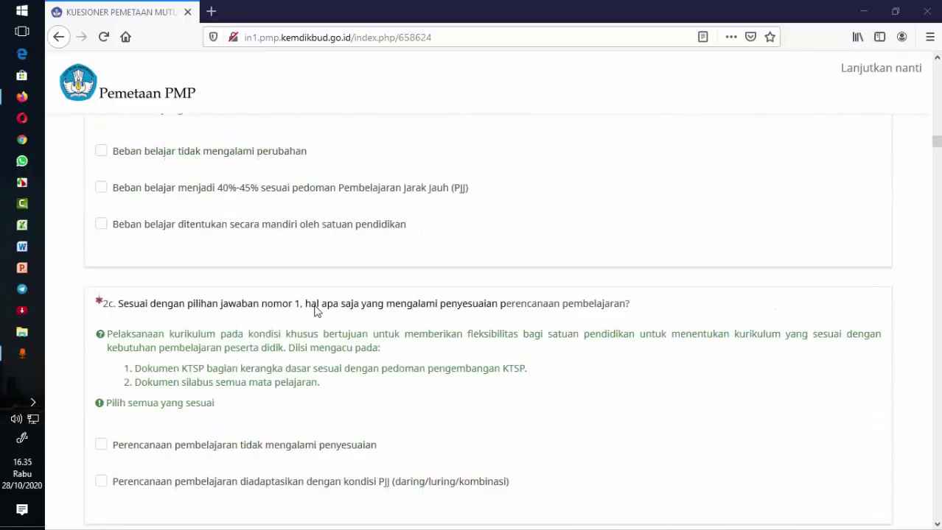
{"action": "scroll", "coordinate": [314, 310], "scroll_direction": "up", "scroll_amount": 10}
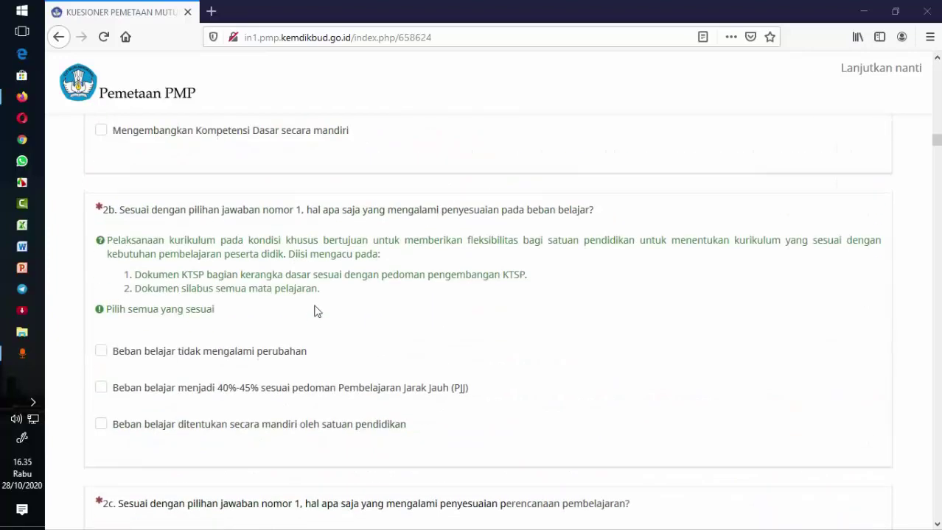
- Scroll up past questions 22 to 1 to the A. KOMPETENSI LULUSAN heading and email field
{"action": "scroll", "coordinate": [314, 310], "scroll_direction": "up", "scroll_amount": 6}
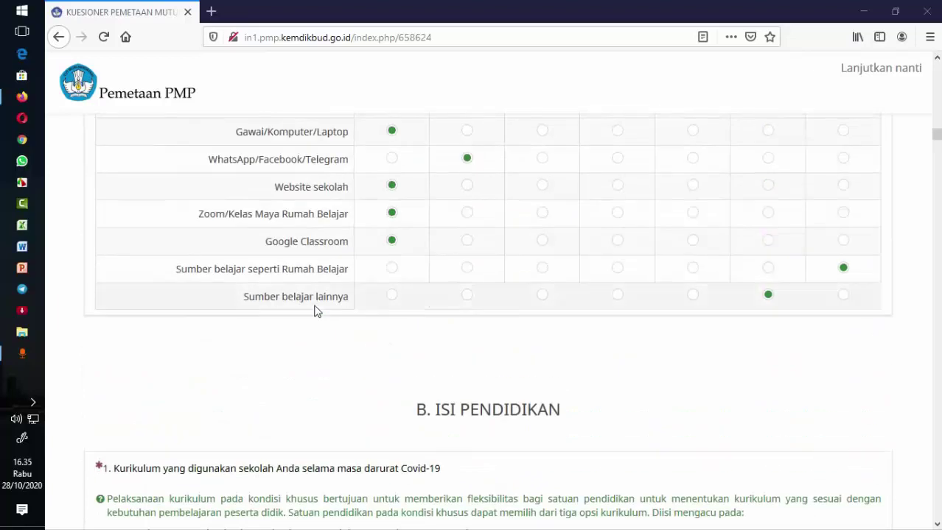
{"action": "scroll", "coordinate": [316, 311], "scroll_direction": "up", "scroll_amount": 4}
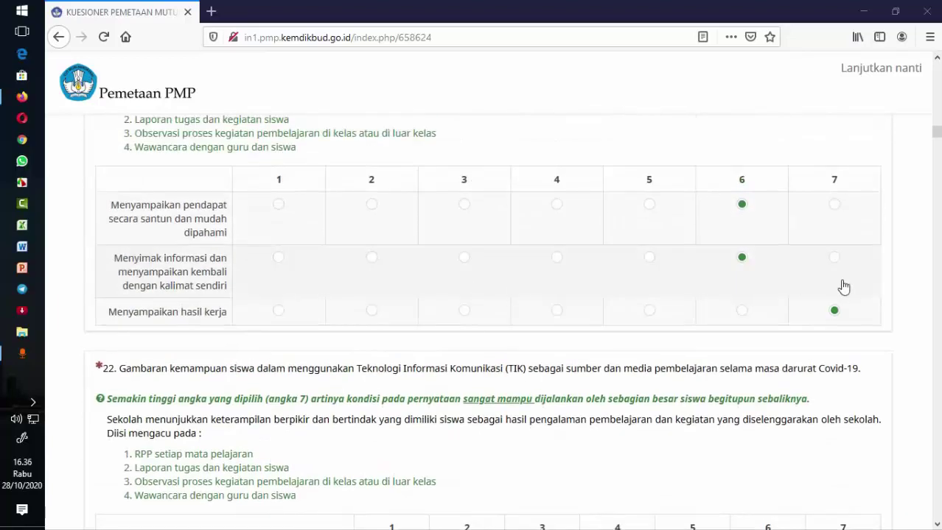
{"action": "scroll", "coordinate": [844, 287], "scroll_direction": "up", "scroll_amount": 2}
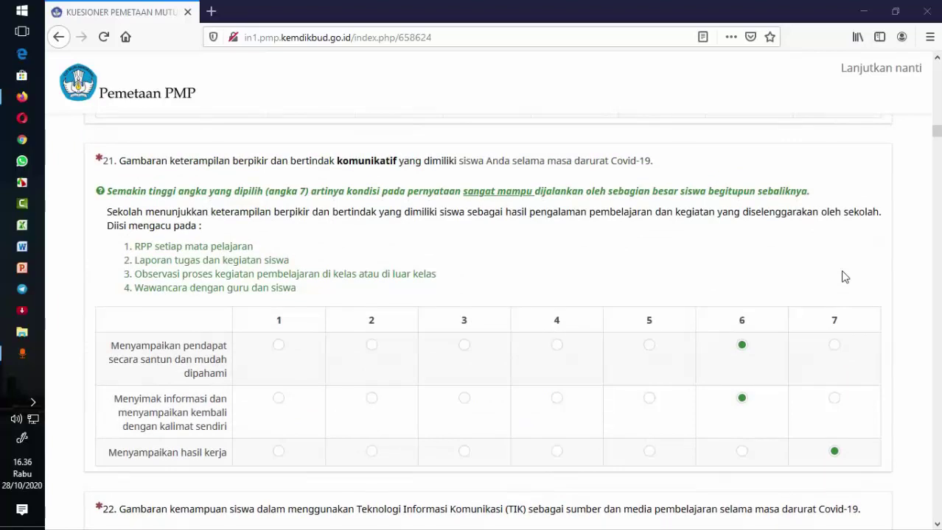
{"action": "scroll", "coordinate": [842, 271], "scroll_direction": "up", "scroll_amount": 20}
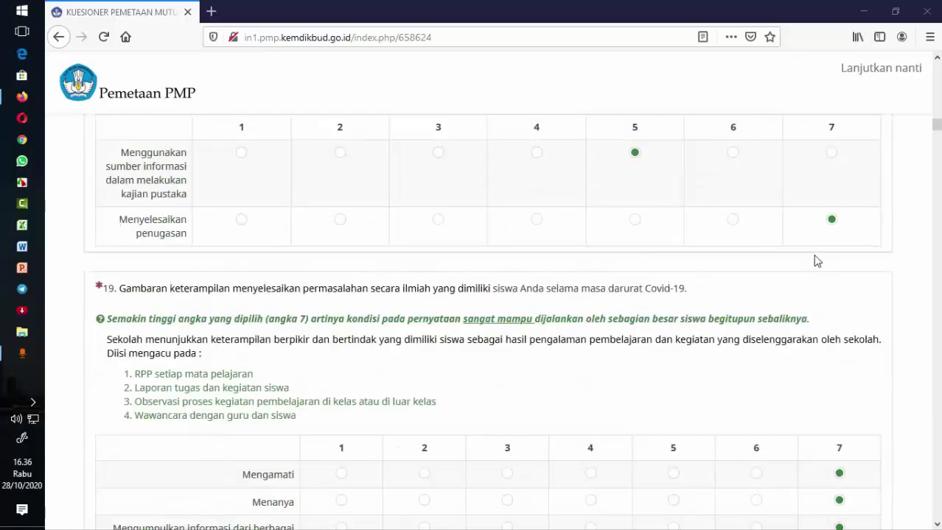
{"action": "scroll", "coordinate": [815, 261], "scroll_direction": "up", "scroll_amount": 20}
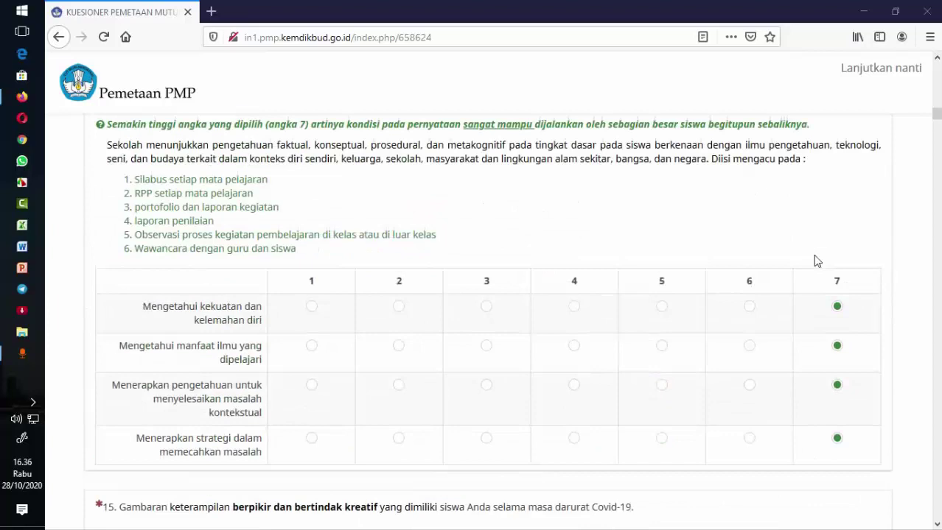
{"action": "scroll", "coordinate": [815, 258], "scroll_direction": "up", "scroll_amount": 15}
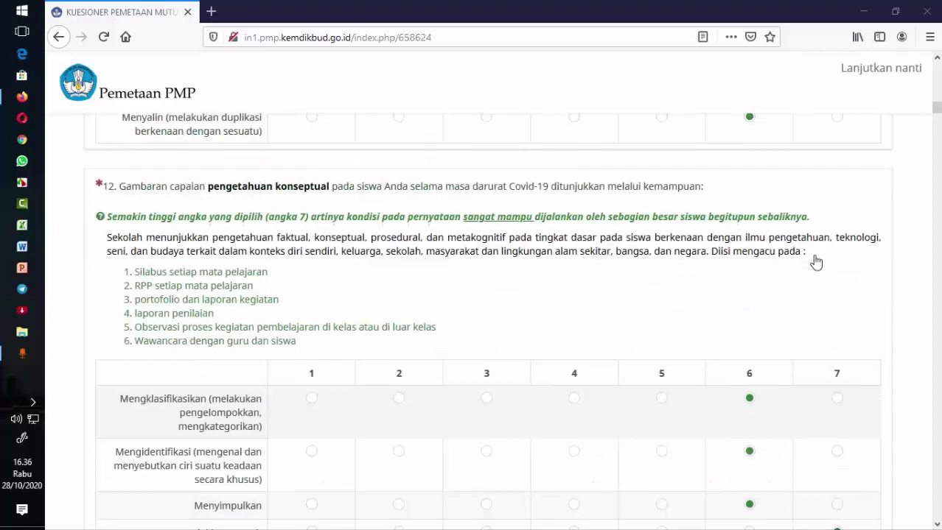
{"action": "scroll", "coordinate": [816, 262], "scroll_direction": "up", "scroll_amount": 15}
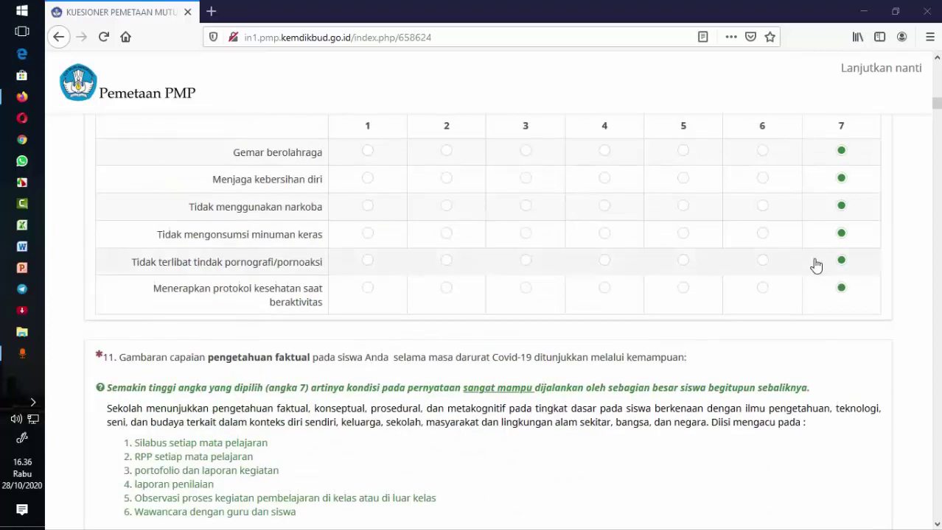
{"action": "scroll", "coordinate": [816, 263], "scroll_direction": "up", "scroll_amount": 15}
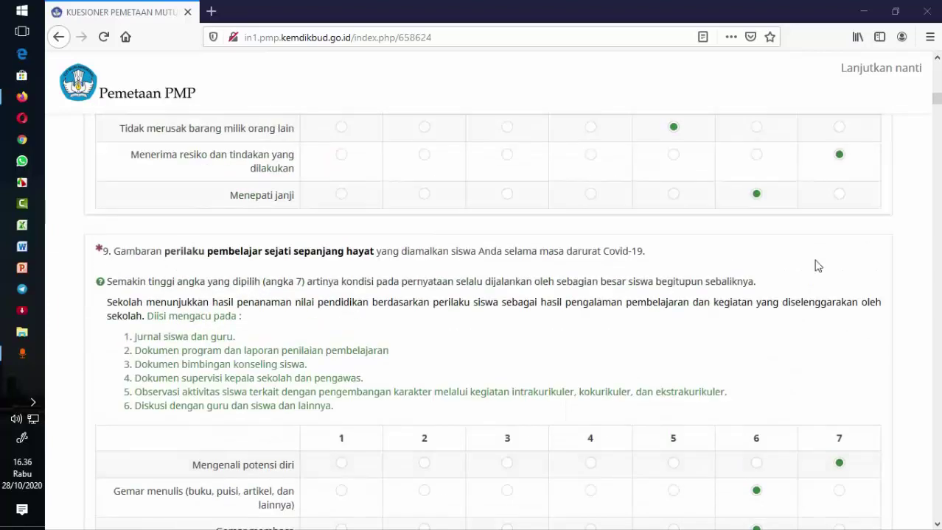
{"action": "scroll", "coordinate": [816, 262], "scroll_direction": "up", "scroll_amount": 15}
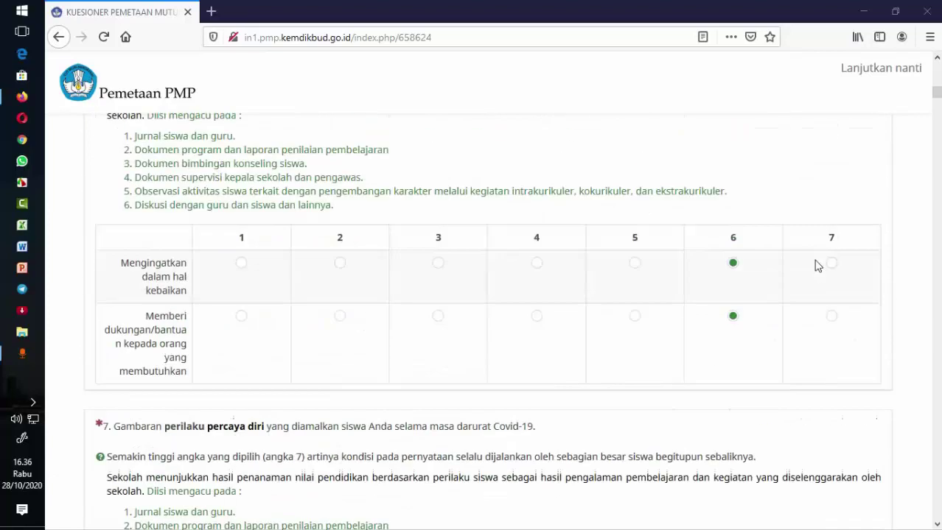
{"action": "scroll", "coordinate": [817, 268], "scroll_direction": "up", "scroll_amount": 15}
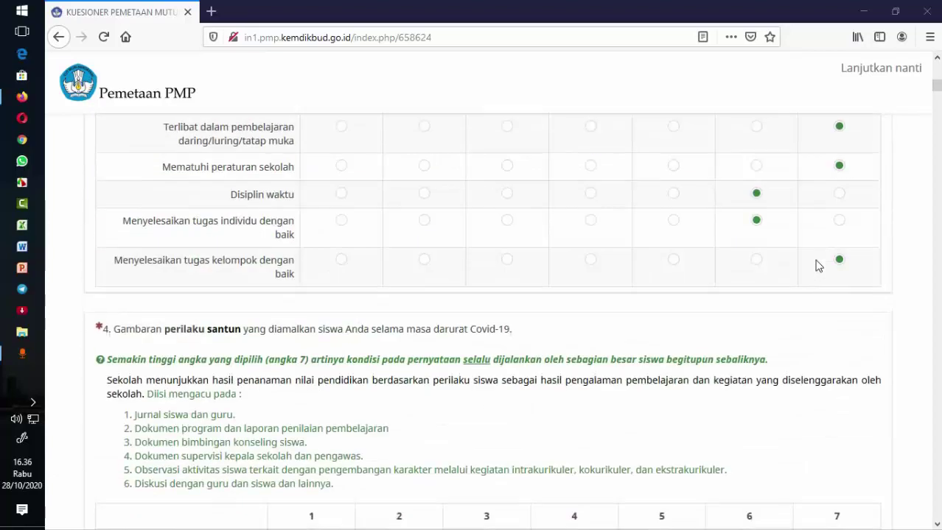
{"action": "scroll", "coordinate": [817, 267], "scroll_direction": "up", "scroll_amount": 15}
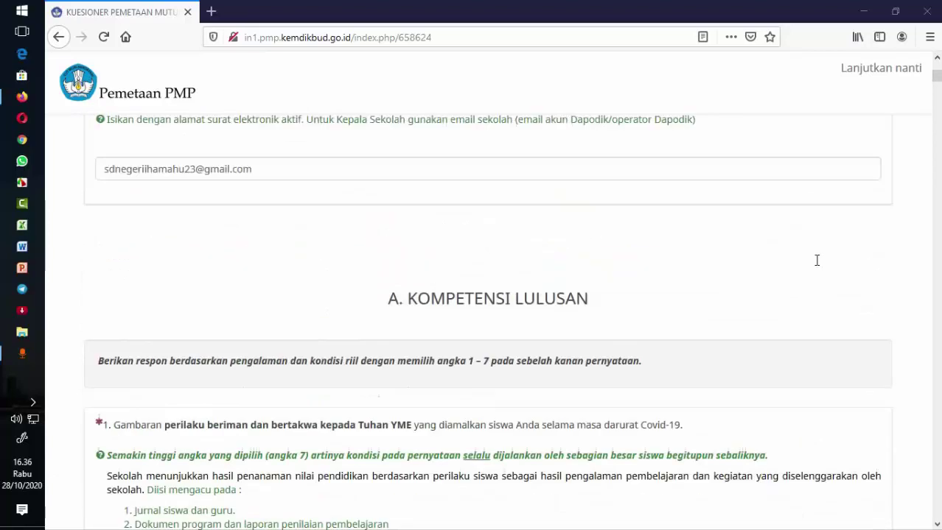
{"action": "scroll", "coordinate": [817, 266], "scroll_direction": "up", "scroll_amount": 10}
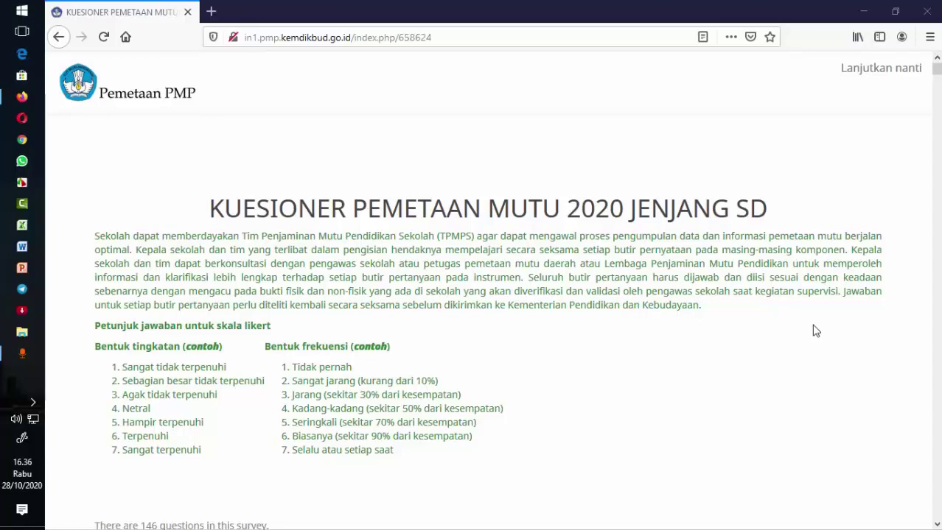
- Glance at INDENTITAS RESPONDEN, then return to the KUESIONER PEMETAAN MUTU 2020 JENJANG SD title
{"action": "scroll", "coordinate": [815, 331], "scroll_direction": "down", "scroll_amount": 3}
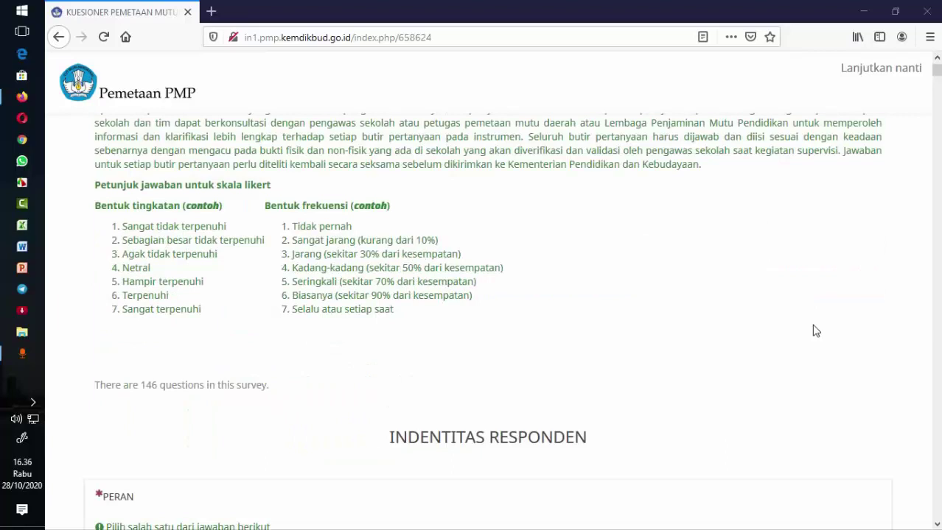
{"action": "scroll", "coordinate": [815, 330], "scroll_direction": "up", "scroll_amount": 3}
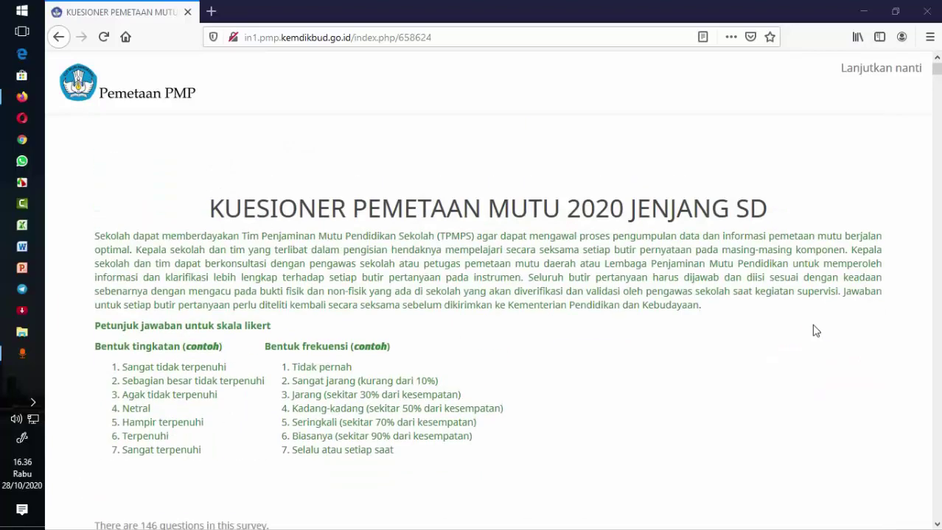